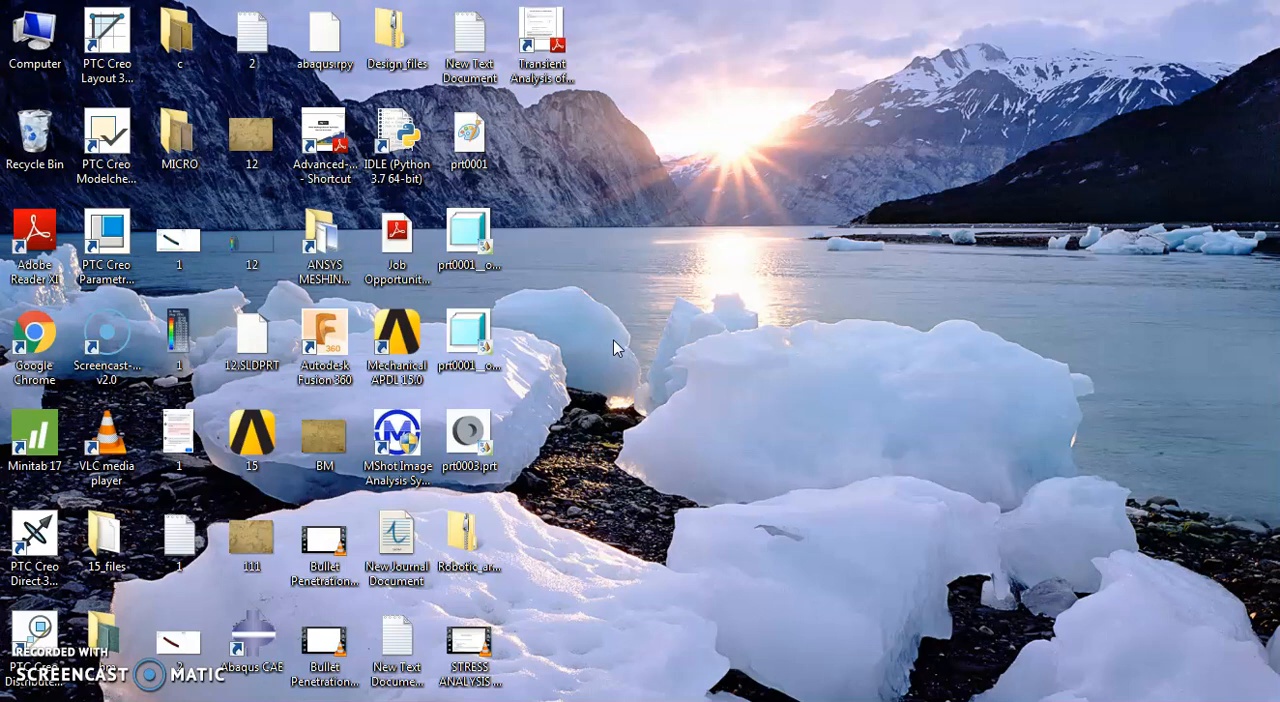
Step: Open the simulation lab manual PDF and examine the mode frequency analysis exercise with the beam's dimensions and material data
{"action": "left_click", "coordinate": [336, 701]}
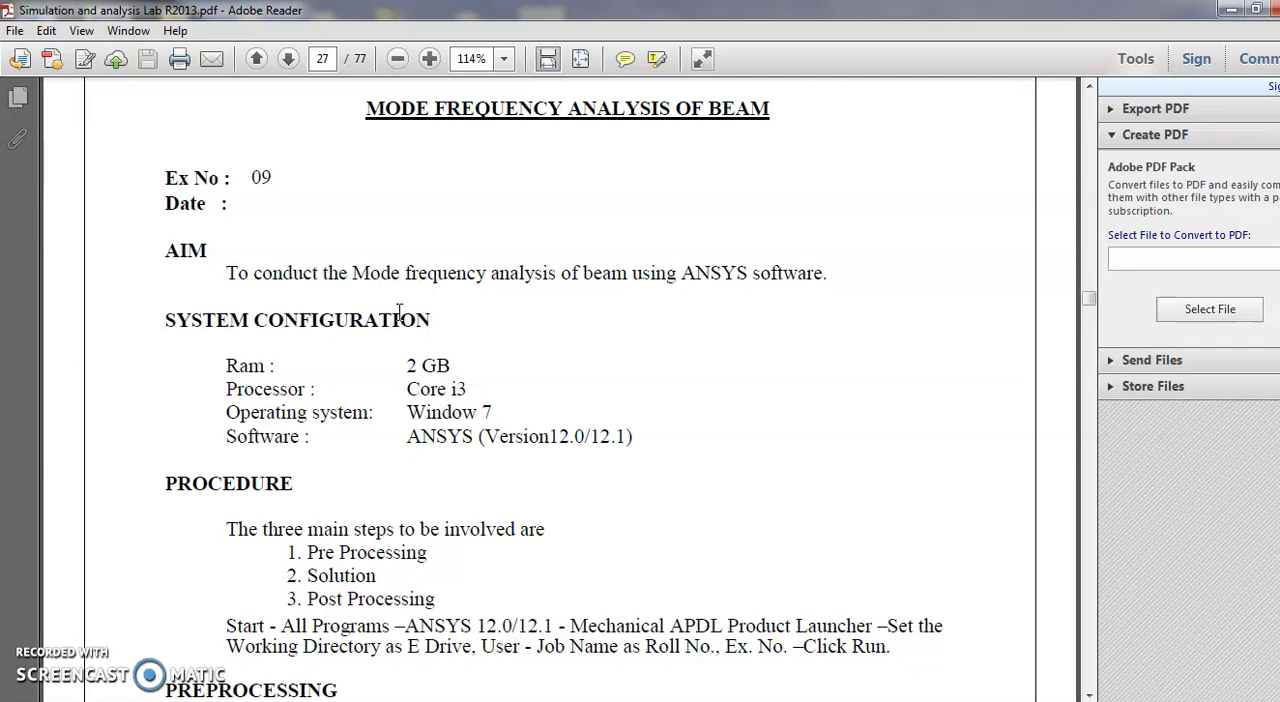
{"action": "scroll", "coordinate": [399, 313], "scroll_direction": "down", "scroll_amount": 15}
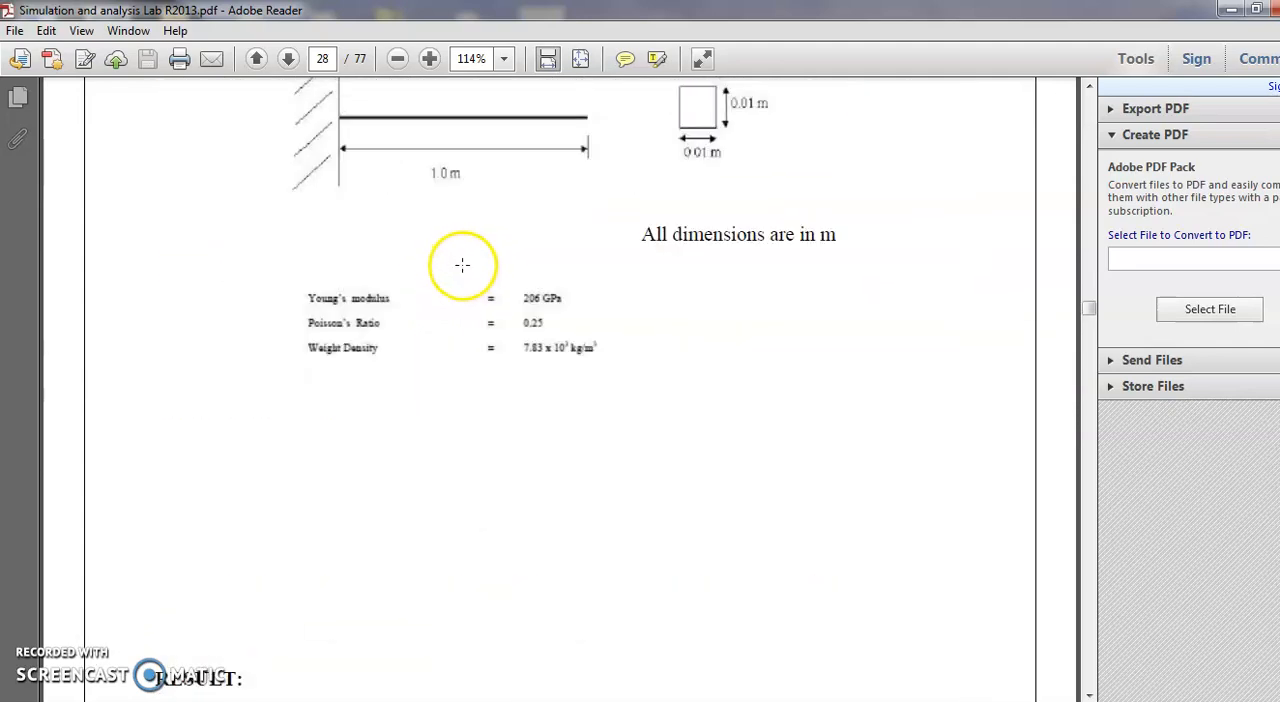
{"action": "scroll", "coordinate": [380, 165], "scroll_direction": "up", "scroll_amount": 2}
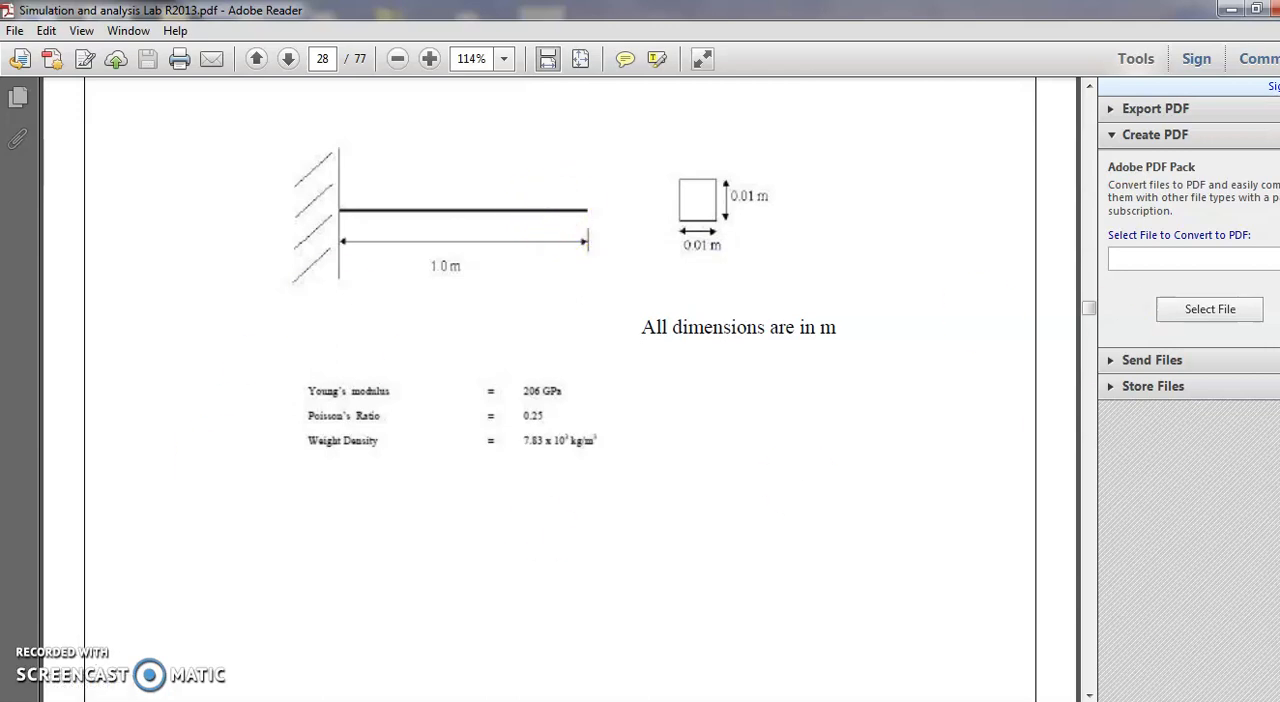
{"action": "left_click", "coordinate": [1230, 11]}
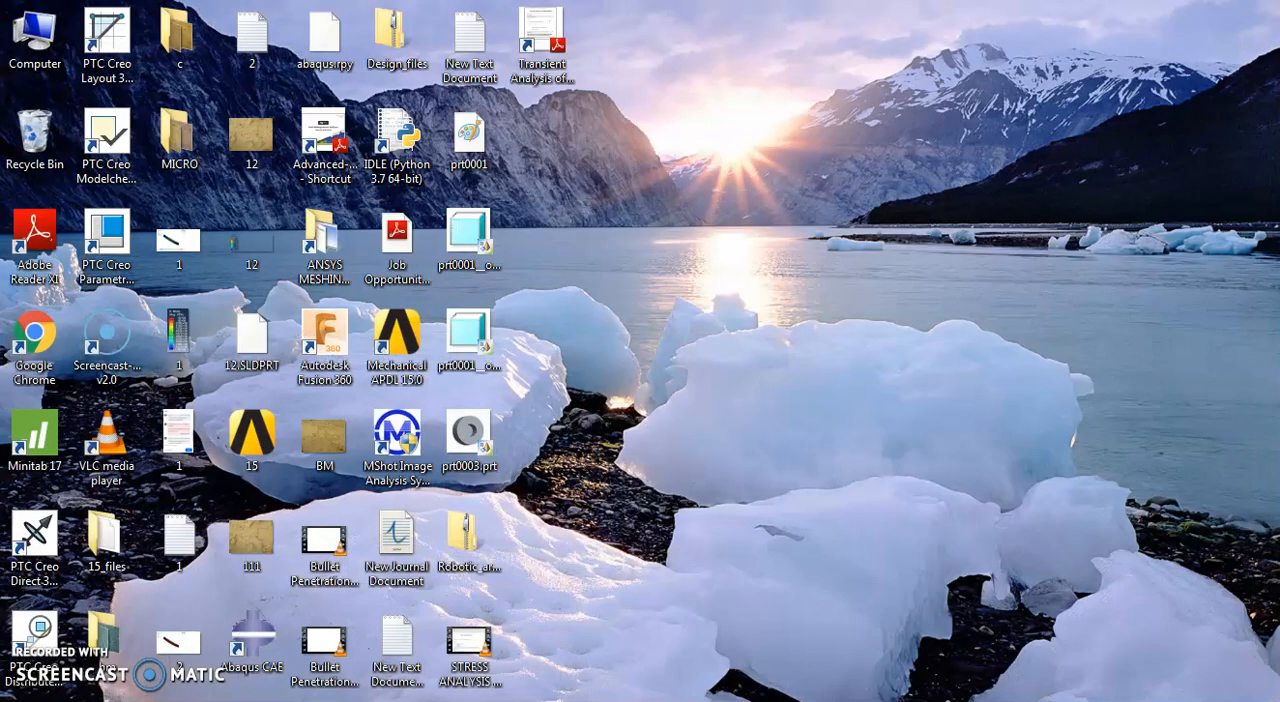
Step: Launch Mechanical APDL 15.0 and maximize its window
{"action": "key", "text": "super"}
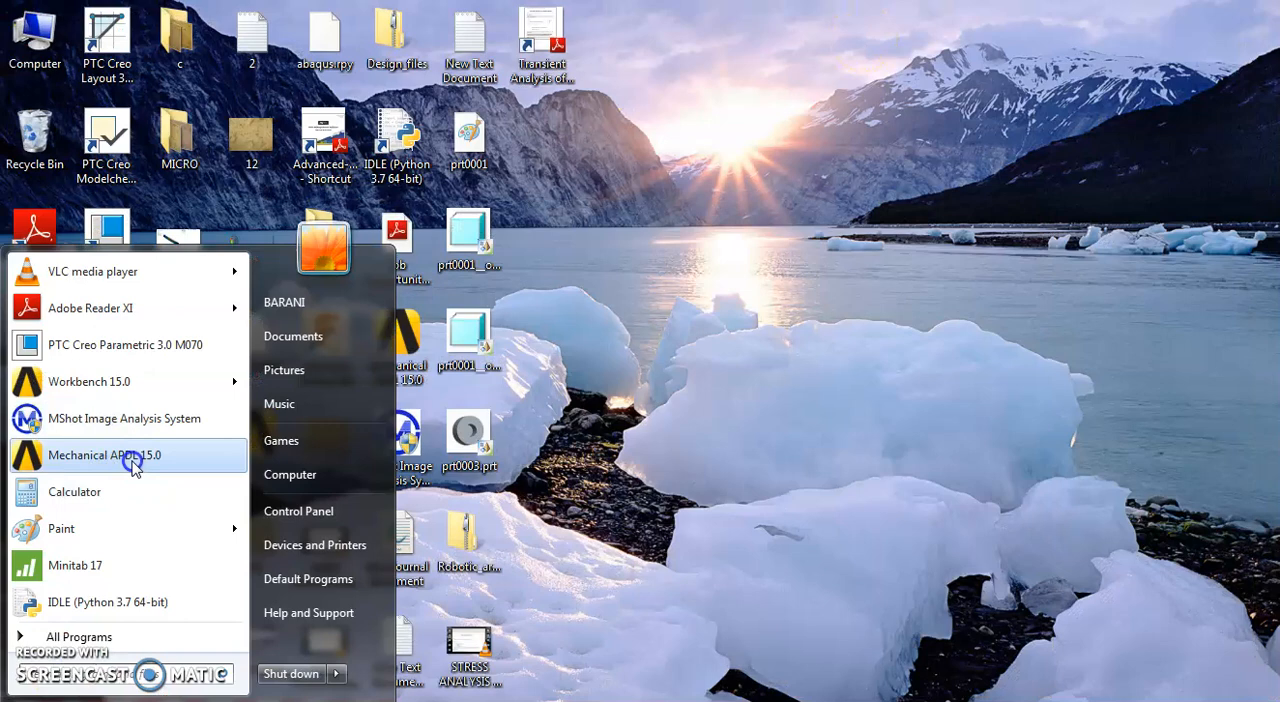
{"action": "left_click", "coordinate": [133, 458]}
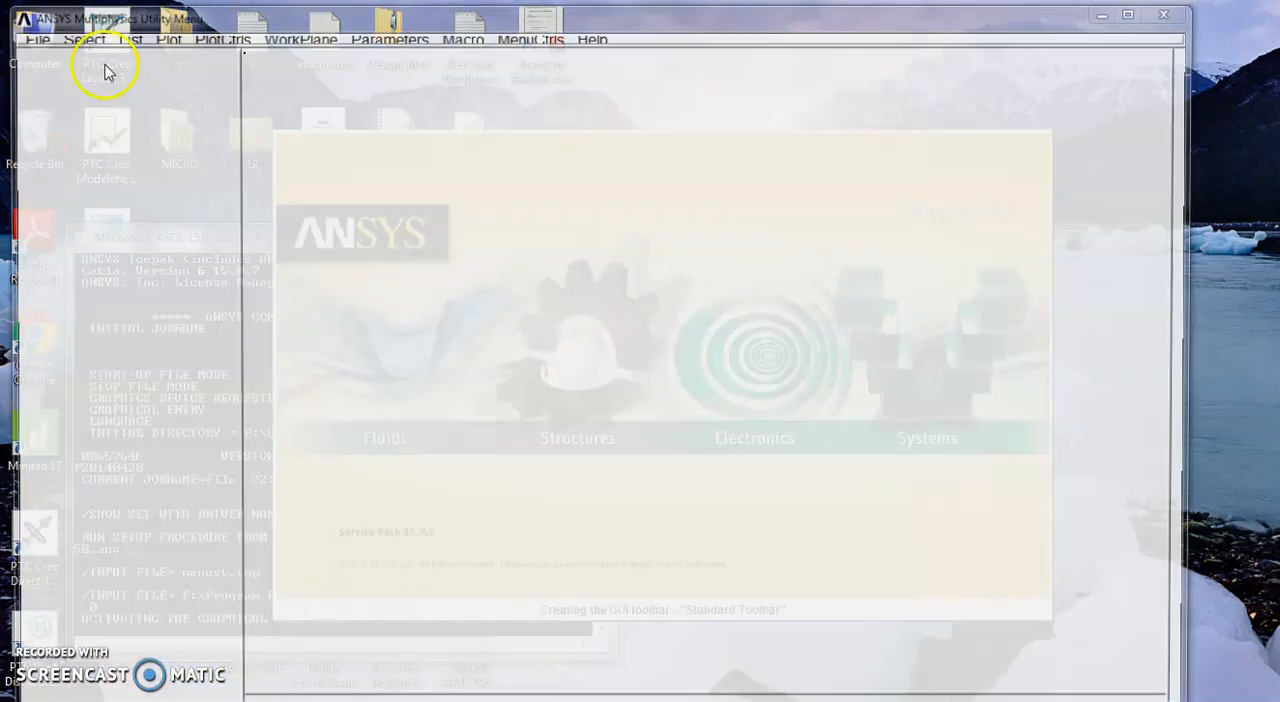
{"action": "left_click", "coordinate": [1127, 17]}
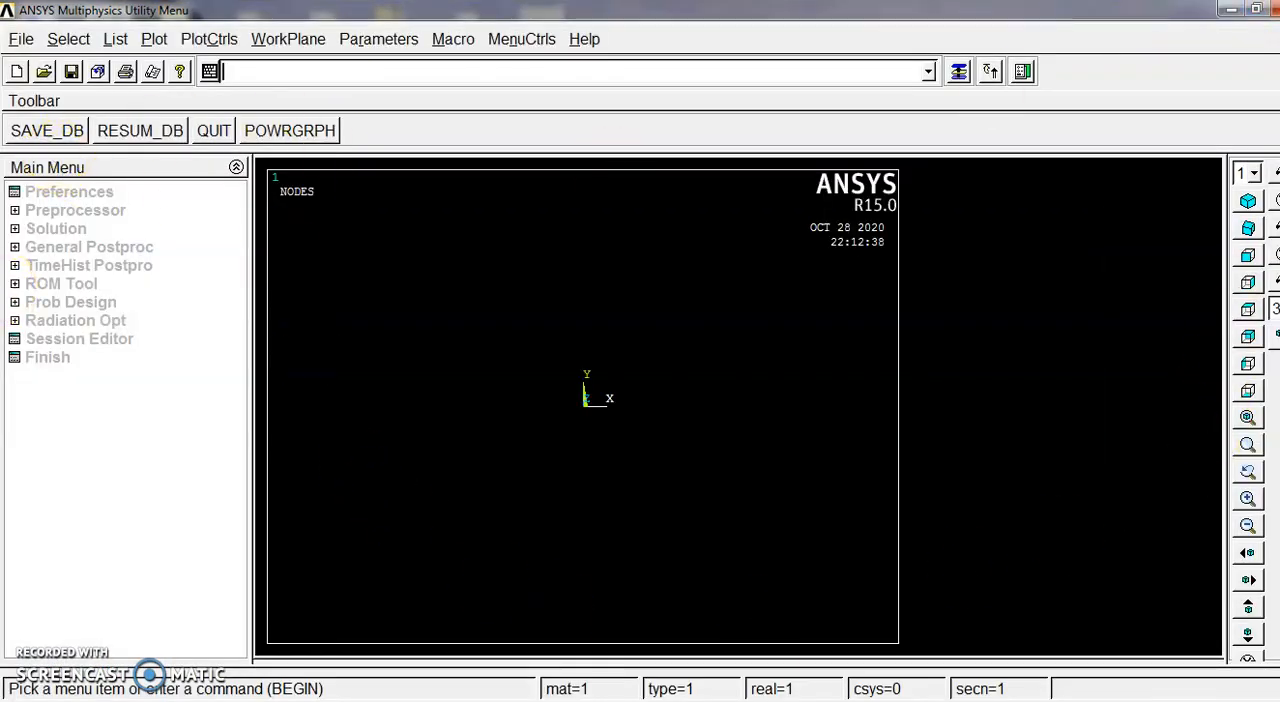
Step: Recheck the beam problem in the lab manual PDF, and limit the ANSYS GUI preferences to the Structural discipline
{"action": "key", "text": "alt+Tab"}
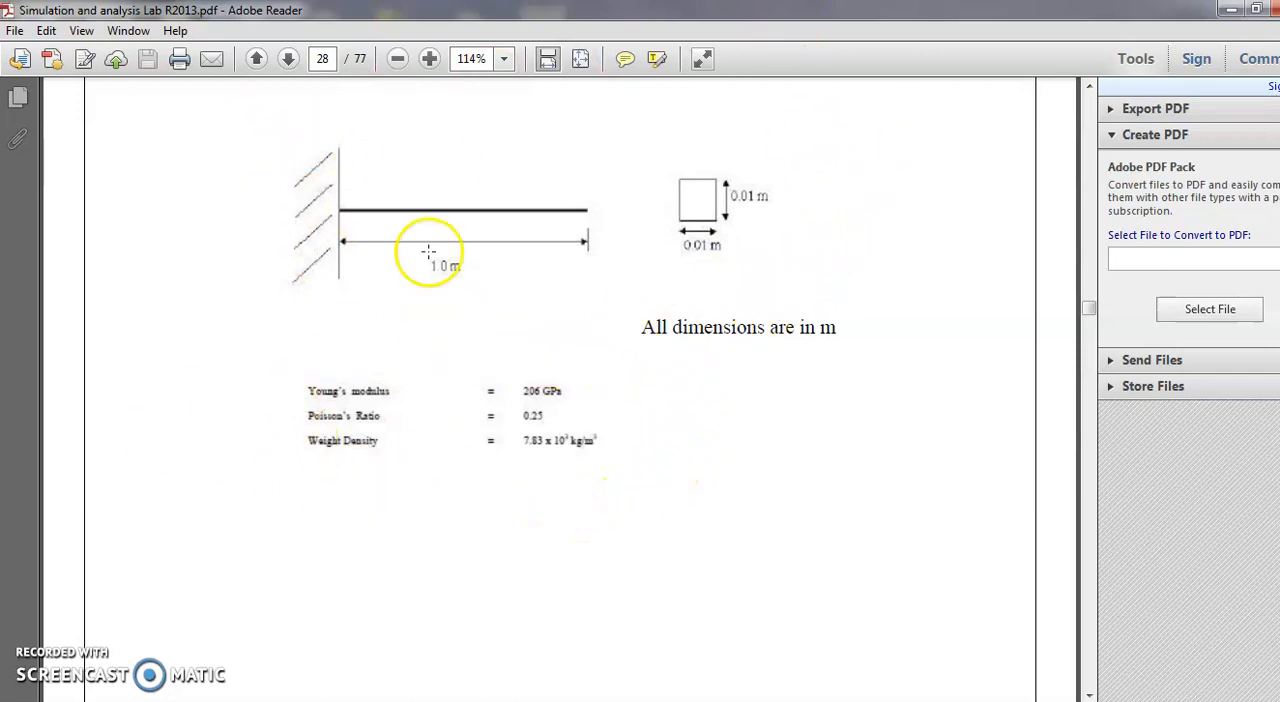
{"action": "left_click", "coordinate": [1228, 9]}
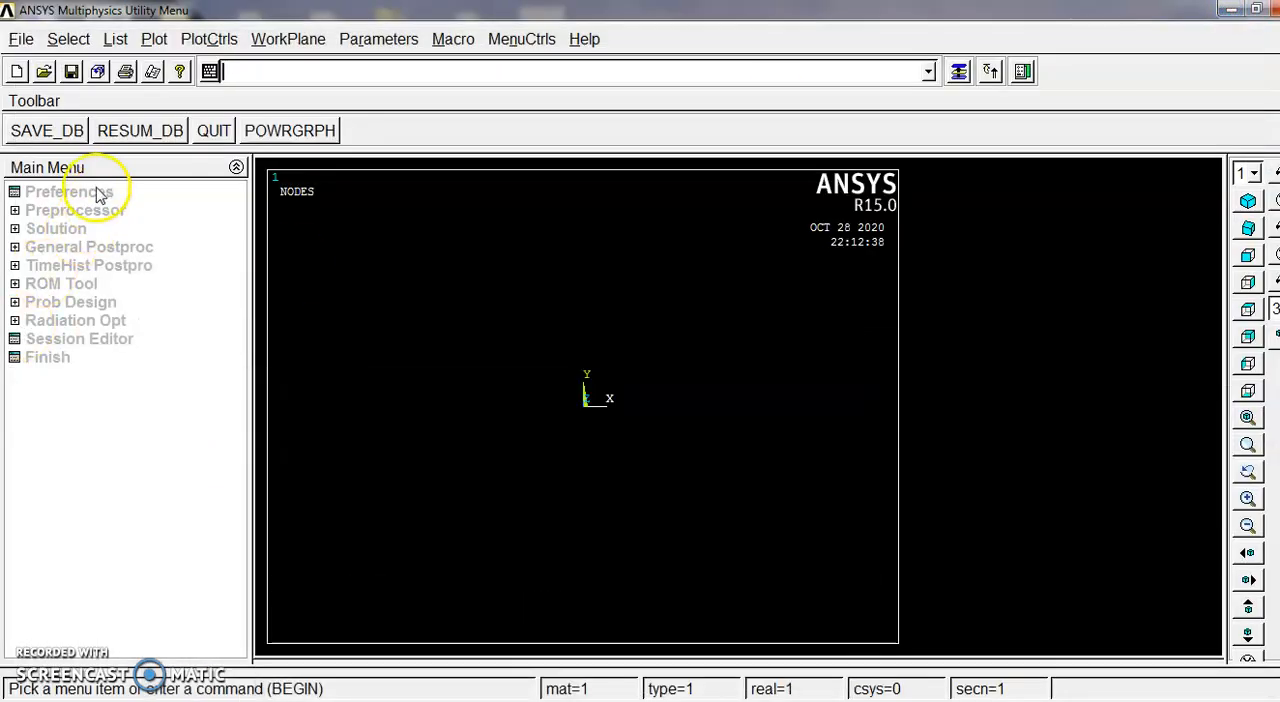
{"action": "left_click", "coordinate": [100, 193]}
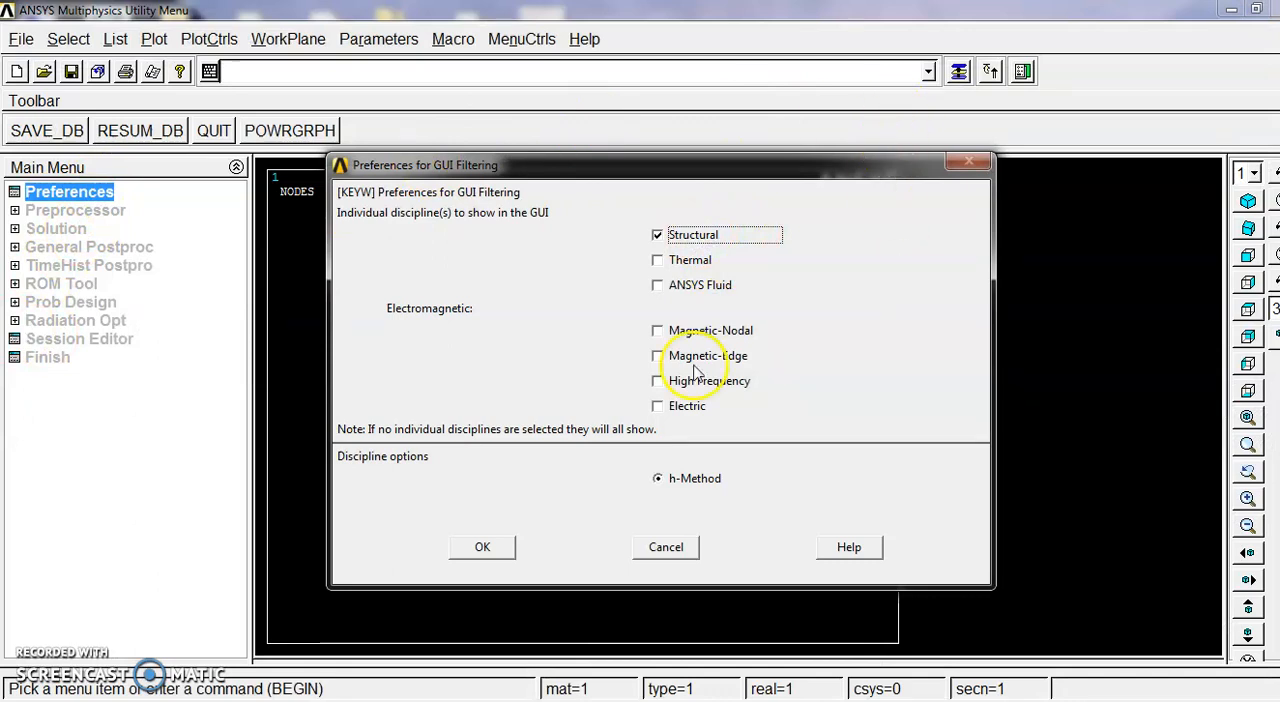
{"action": "left_click", "coordinate": [484, 546]}
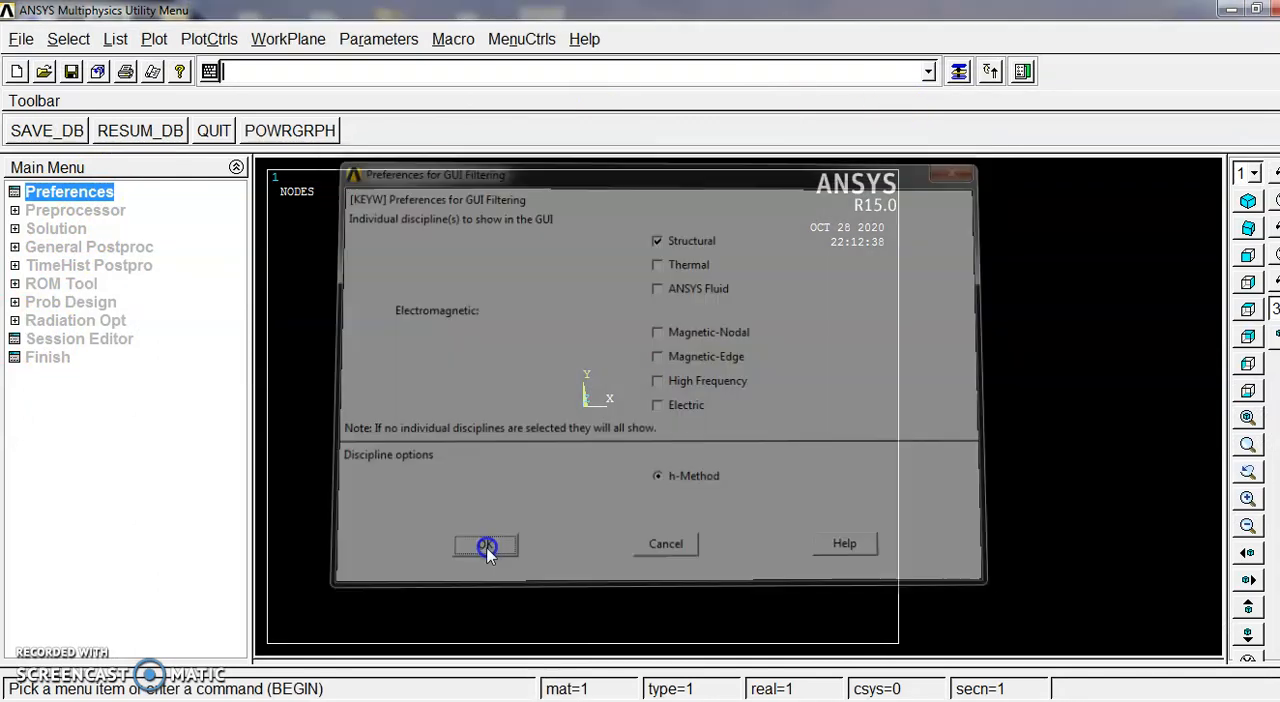
Step: Add the Beam 2 node 188 element as element type 1 and review the defined element types
{"action": "left_click", "coordinate": [80, 212]}
{"action": "left_click", "coordinate": [100, 232]}
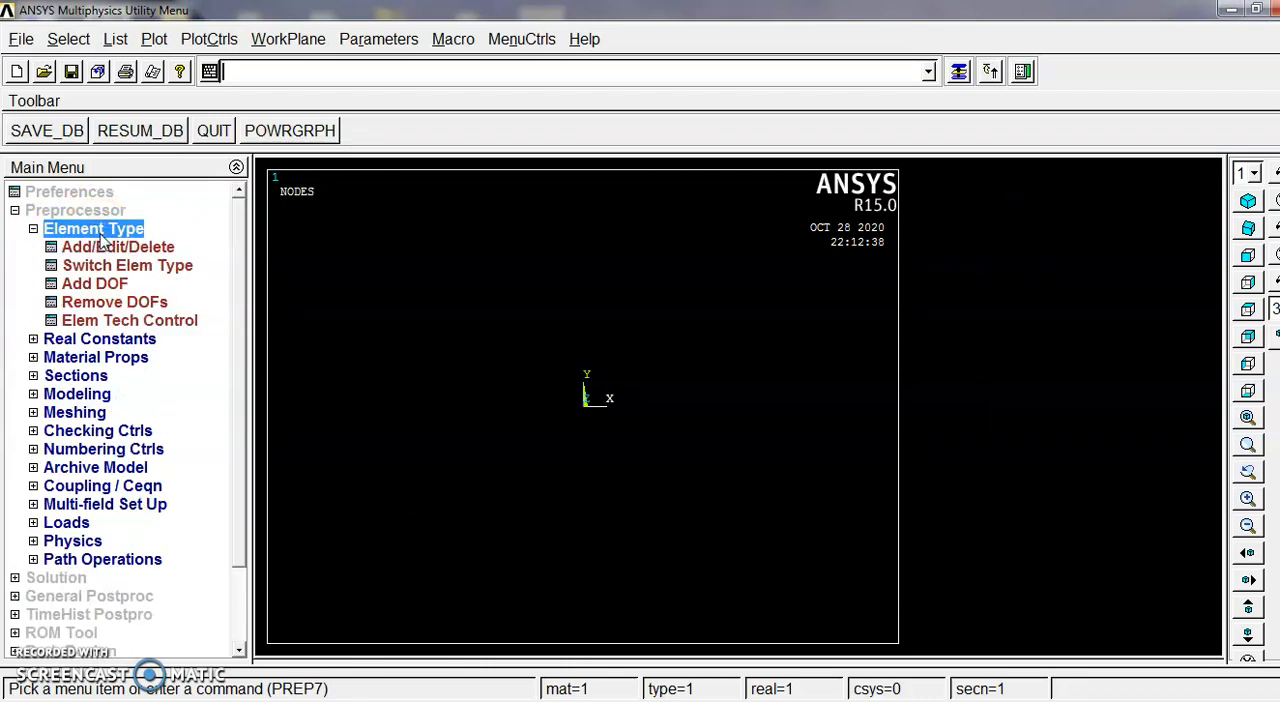
{"action": "left_click", "coordinate": [114, 244]}
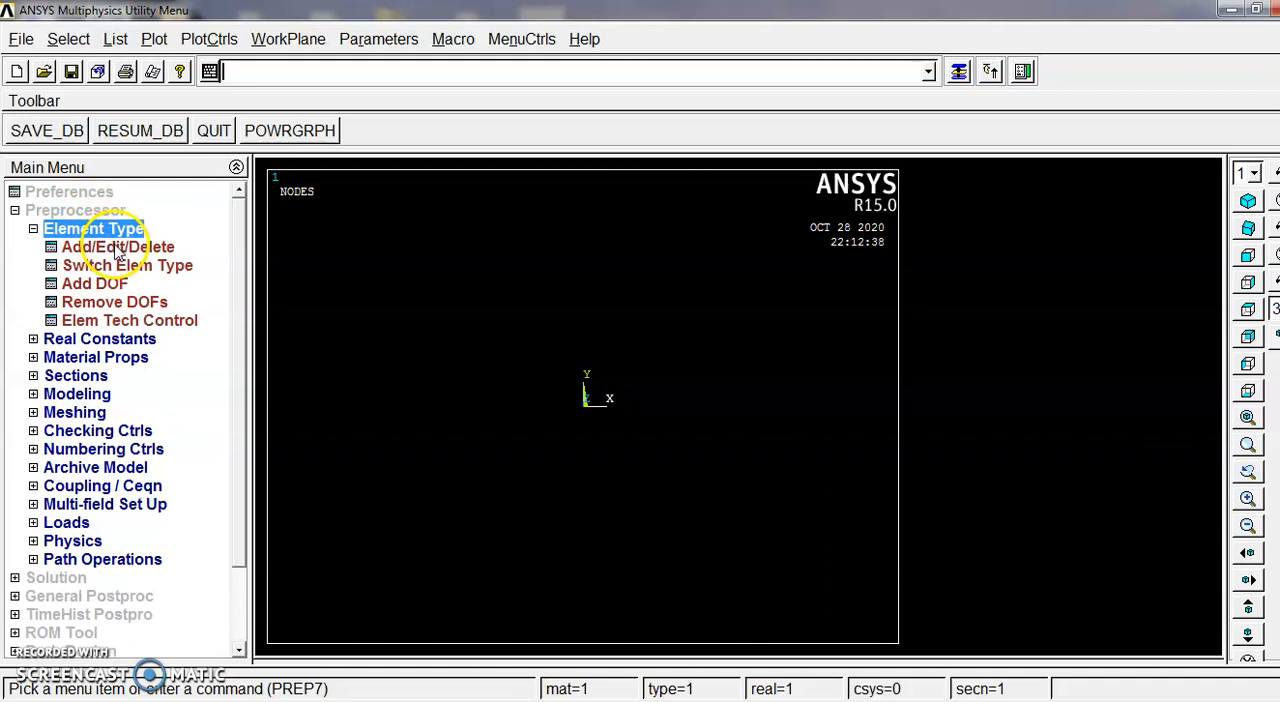
{"action": "left_click", "coordinate": [138, 493]}
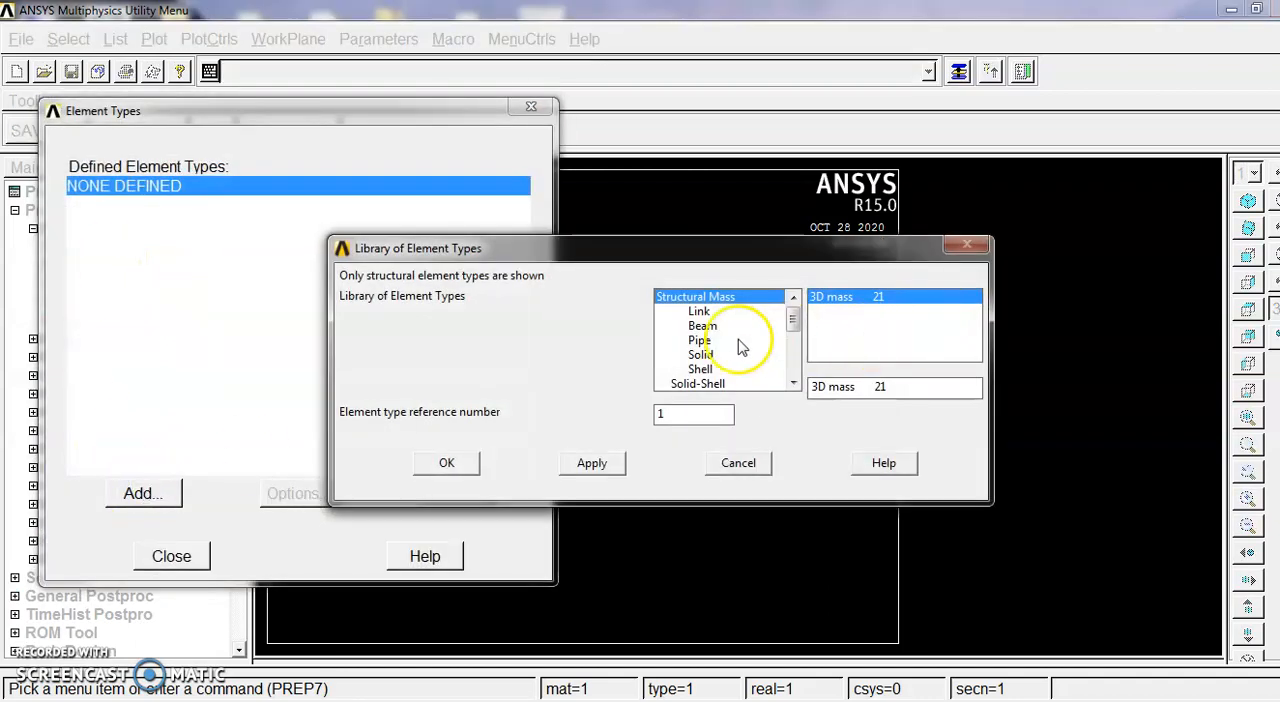
{"action": "left_click", "coordinate": [737, 328]}
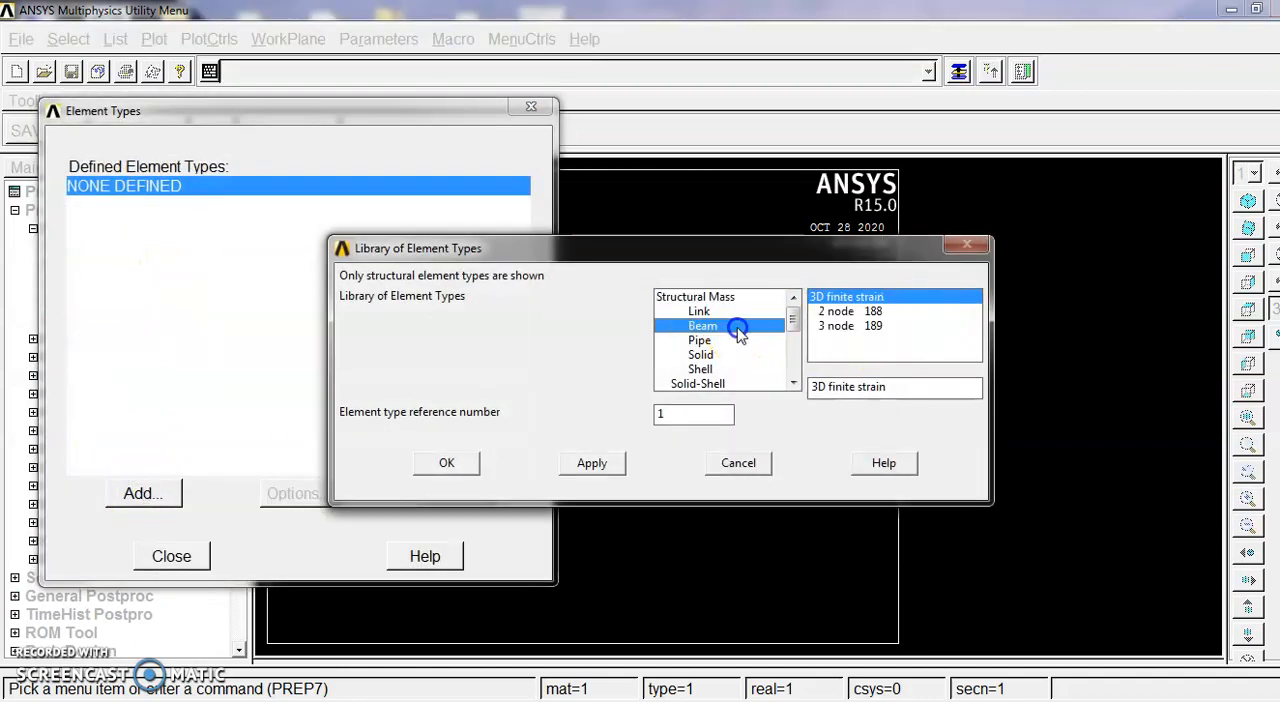
{"action": "left_click", "coordinate": [872, 313]}
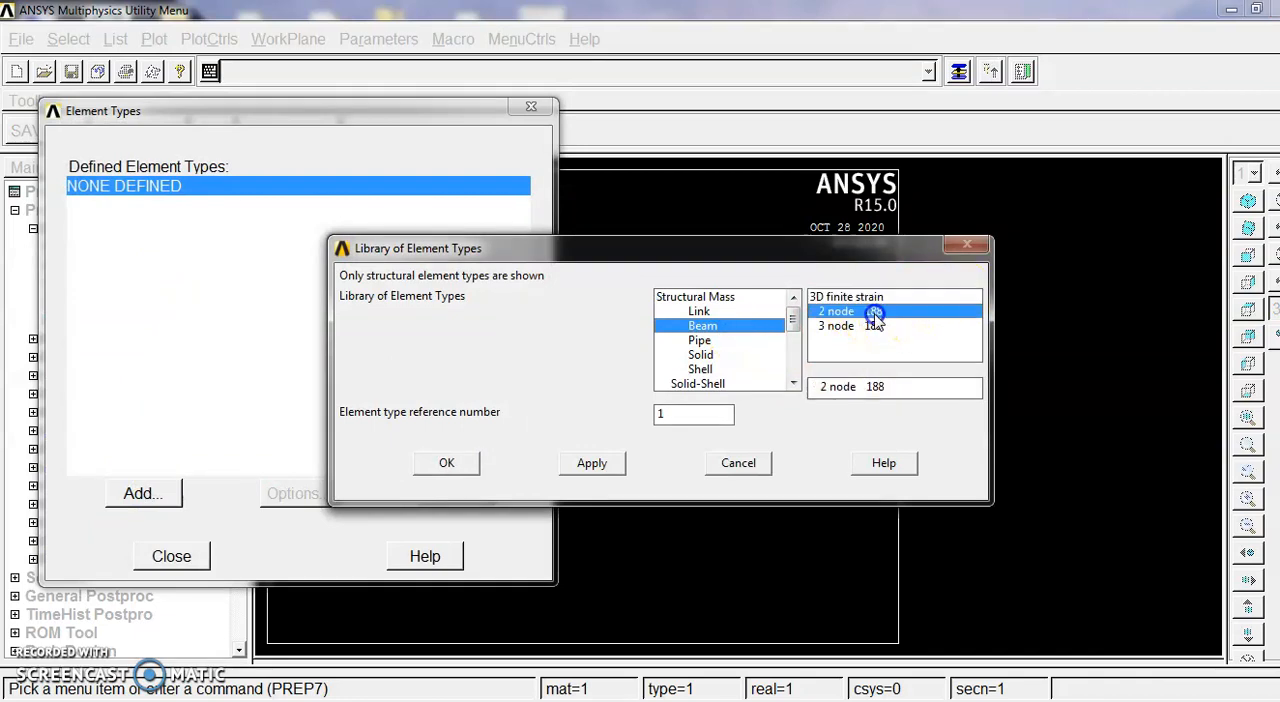
{"action": "left_click", "coordinate": [450, 462]}
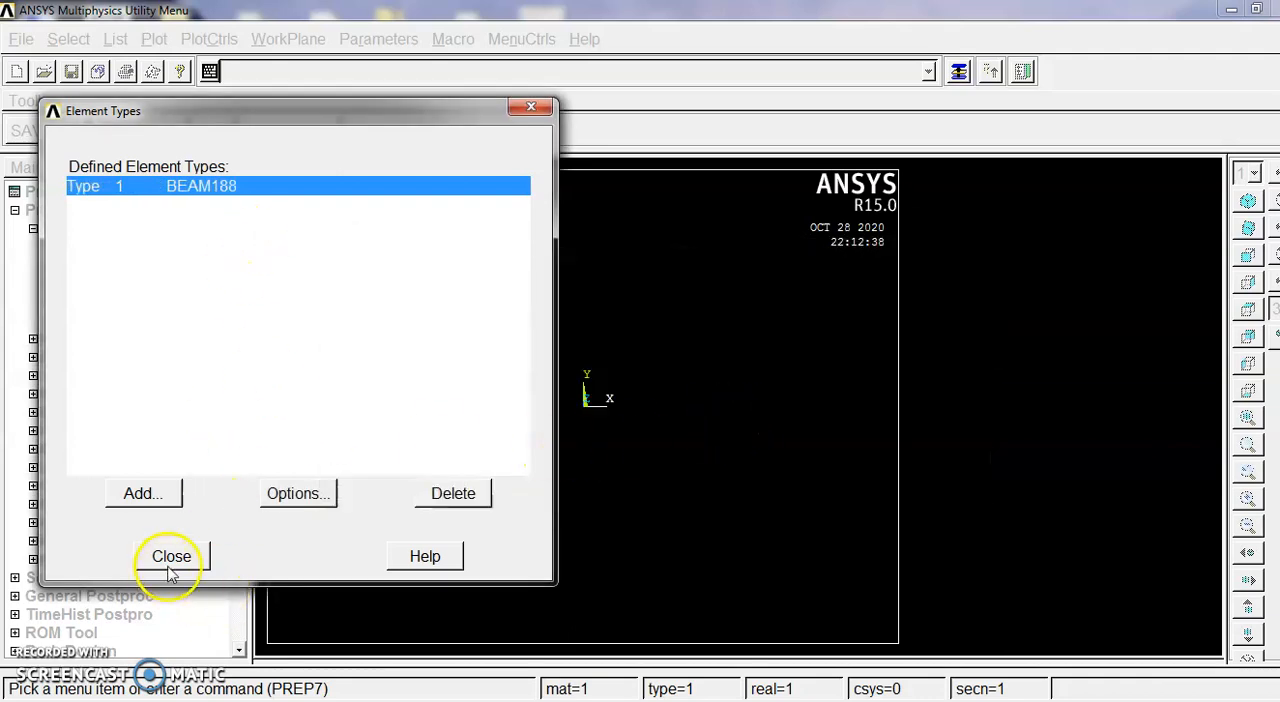
{"action": "left_click", "coordinate": [170, 563]}
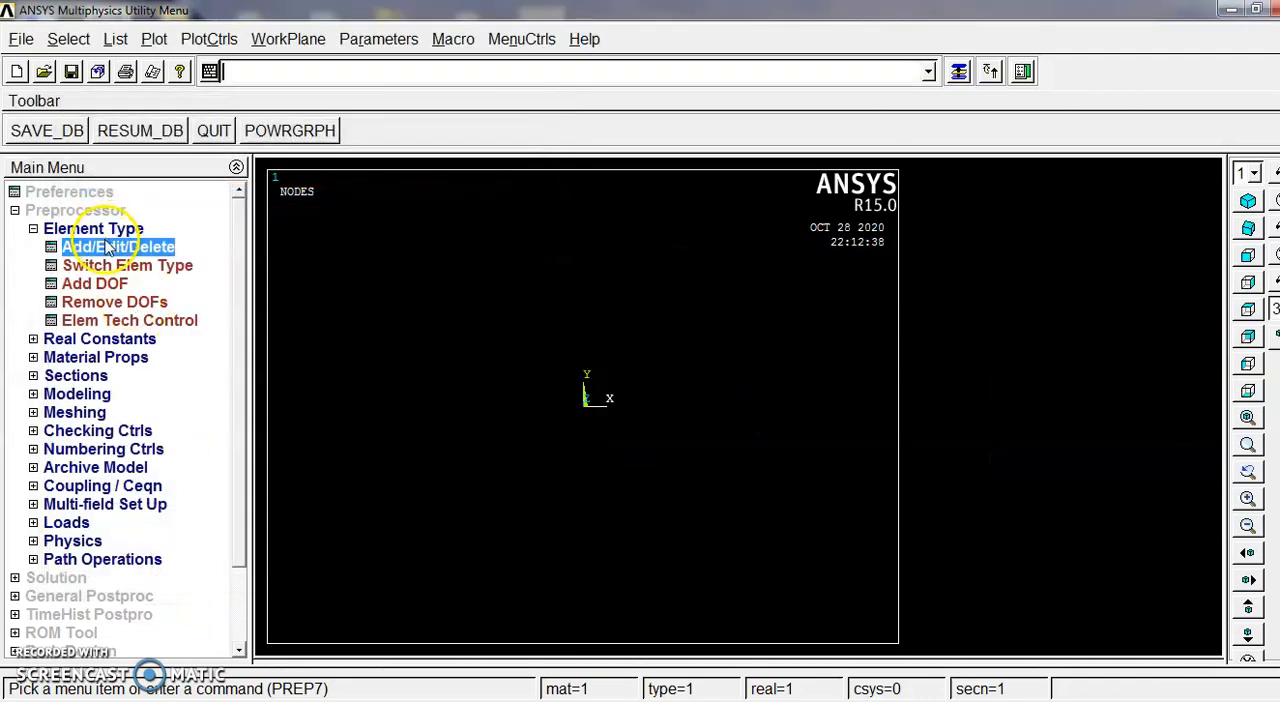
{"action": "left_click", "coordinate": [108, 246]}
{"action": "left_click", "coordinate": [190, 556]}
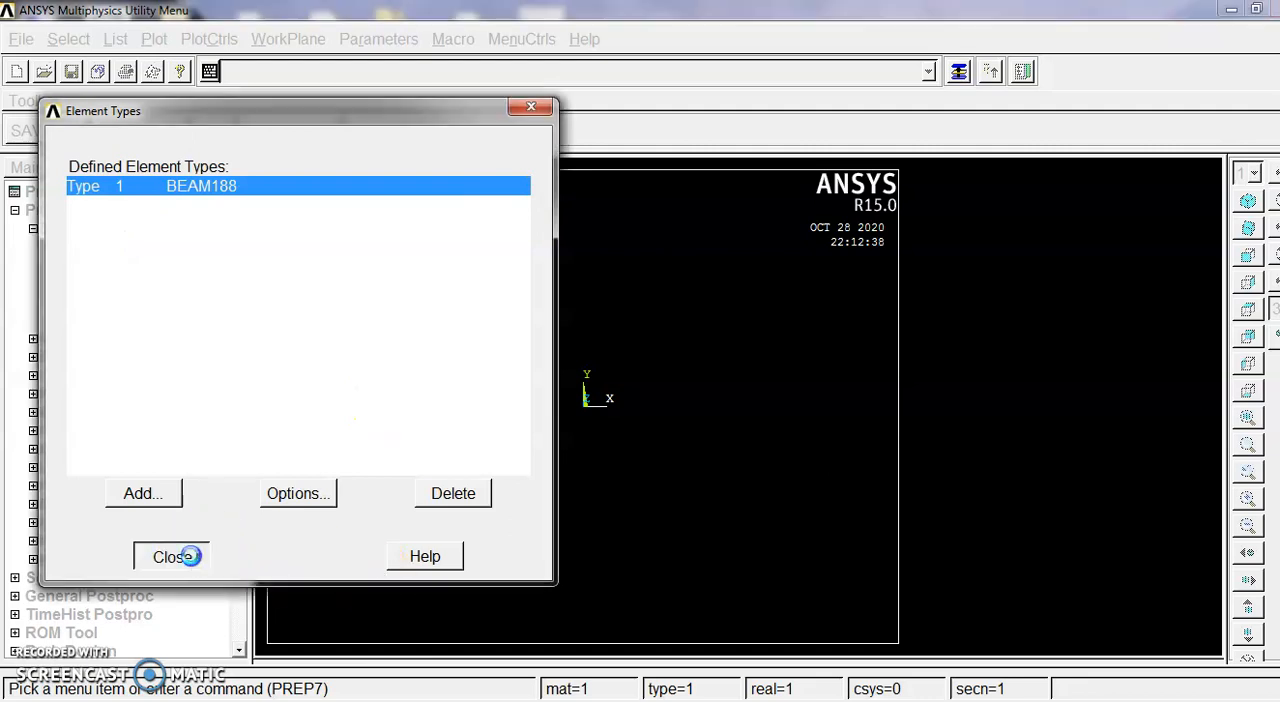
{"action": "left_click", "coordinate": [100, 229]}
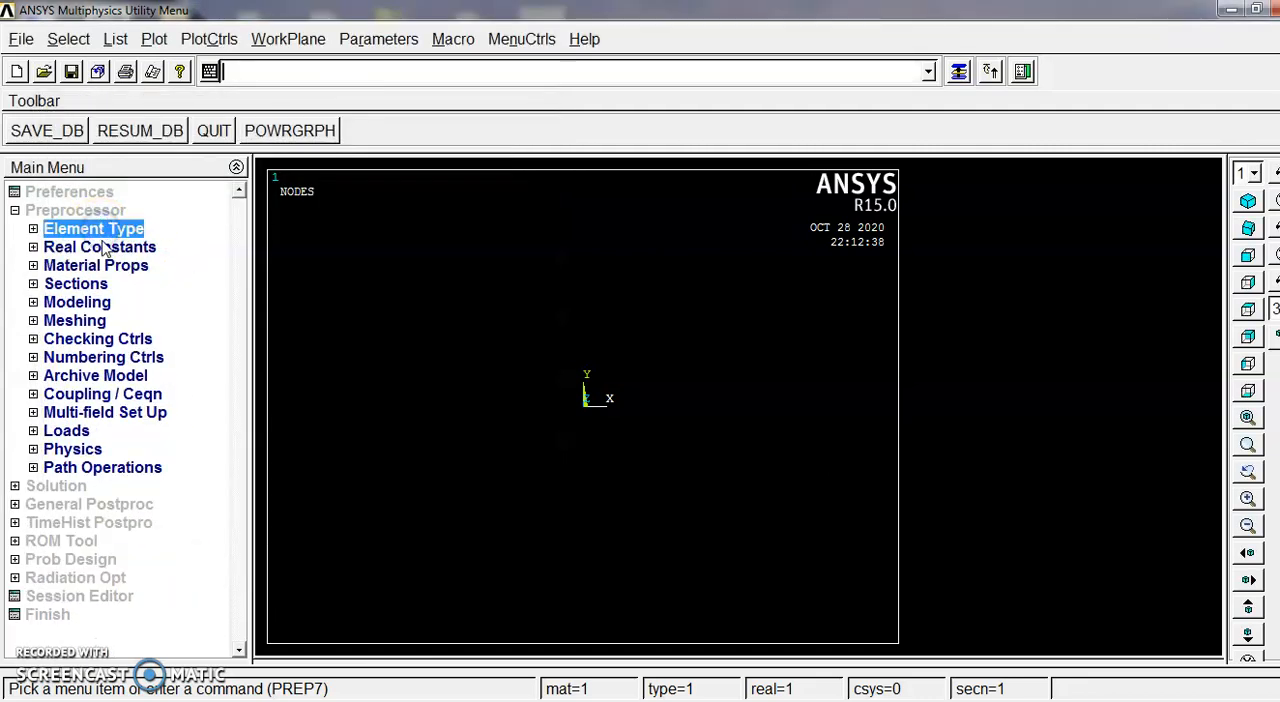
Step: Define linear elastic isotropic properties for material 1 with EX 200e9 and PRXY 0.3
{"action": "left_click", "coordinate": [110, 265]}
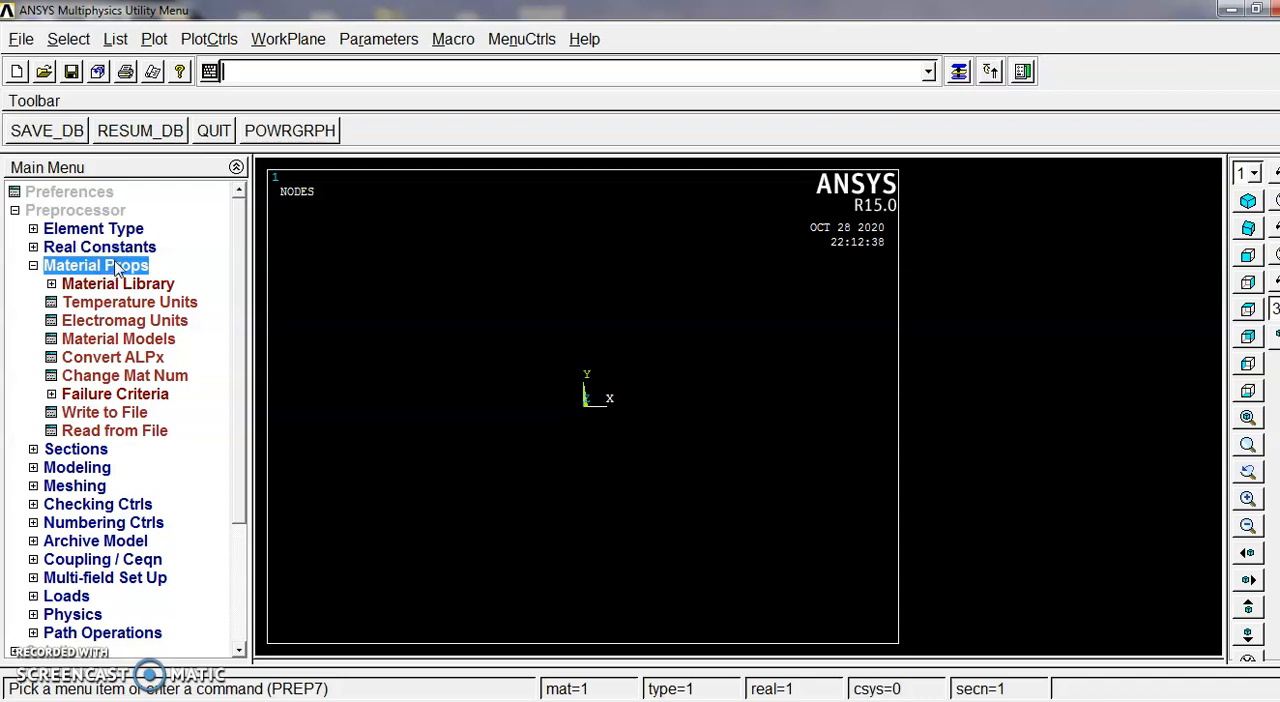
{"action": "left_click", "coordinate": [120, 339]}
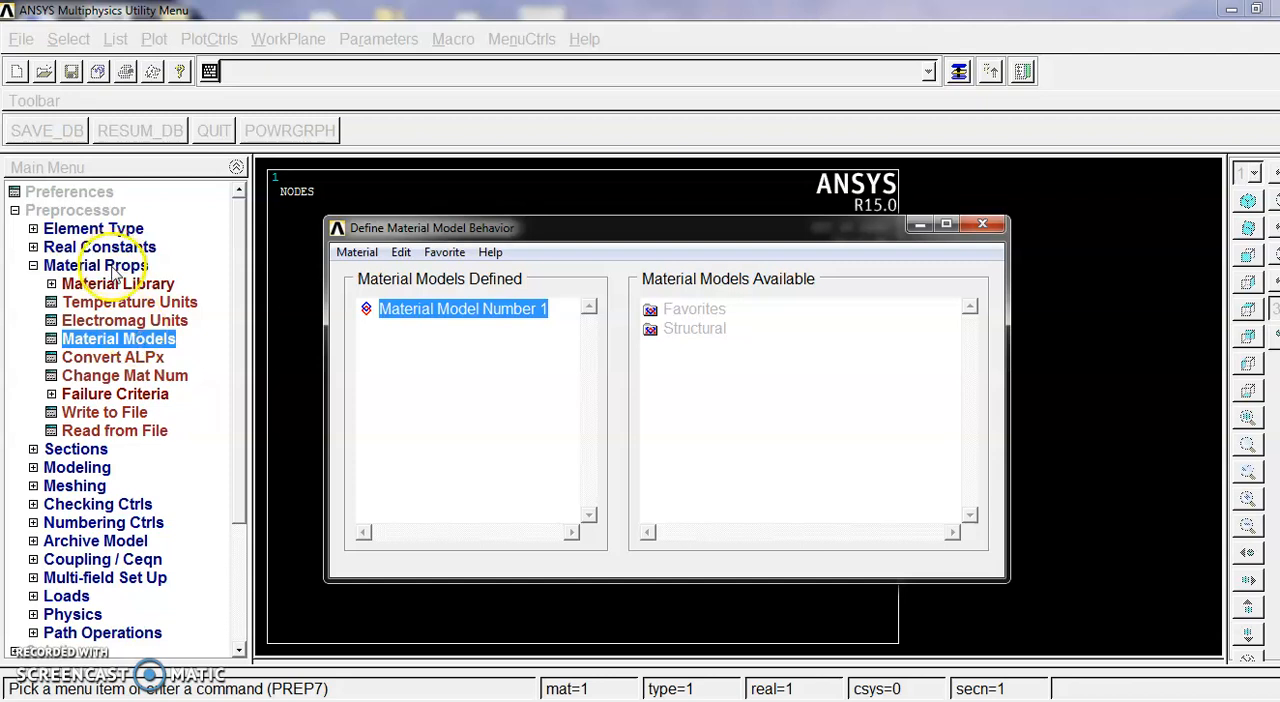
{"action": "double_click", "coordinate": [694, 328]}
{"action": "double_click", "coordinate": [710, 348]}
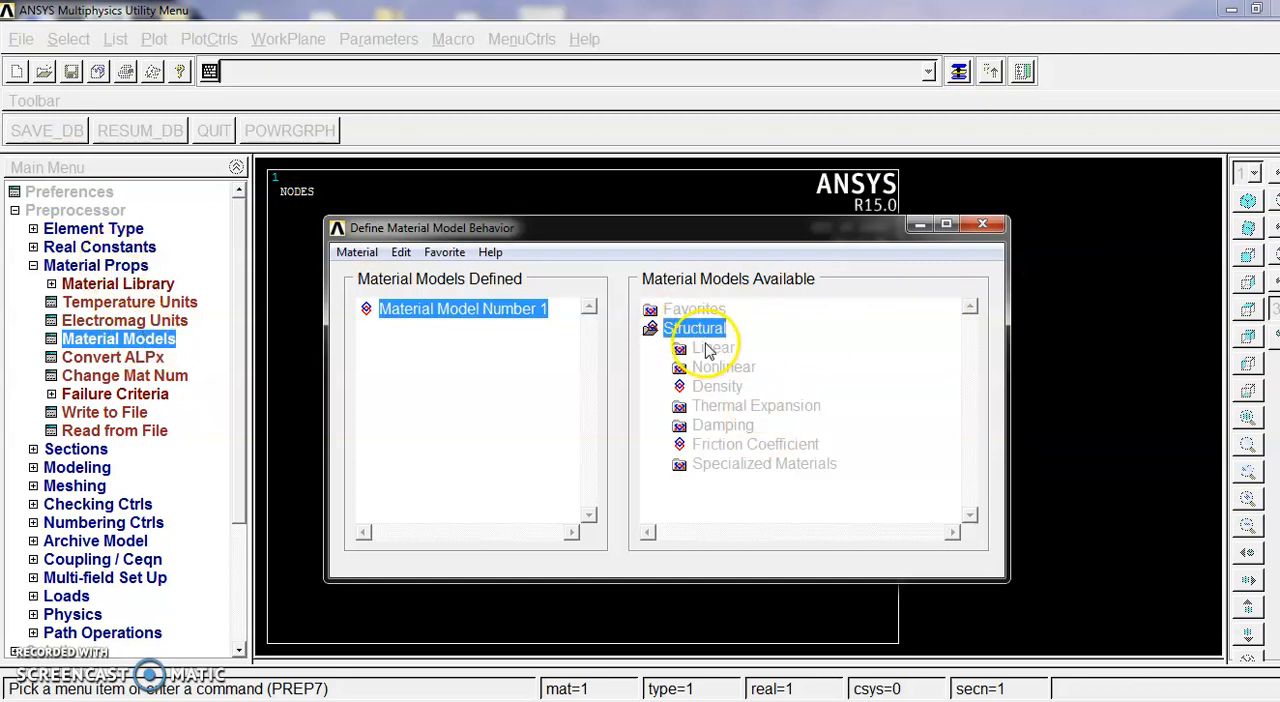
{"action": "double_click", "coordinate": [744, 368]}
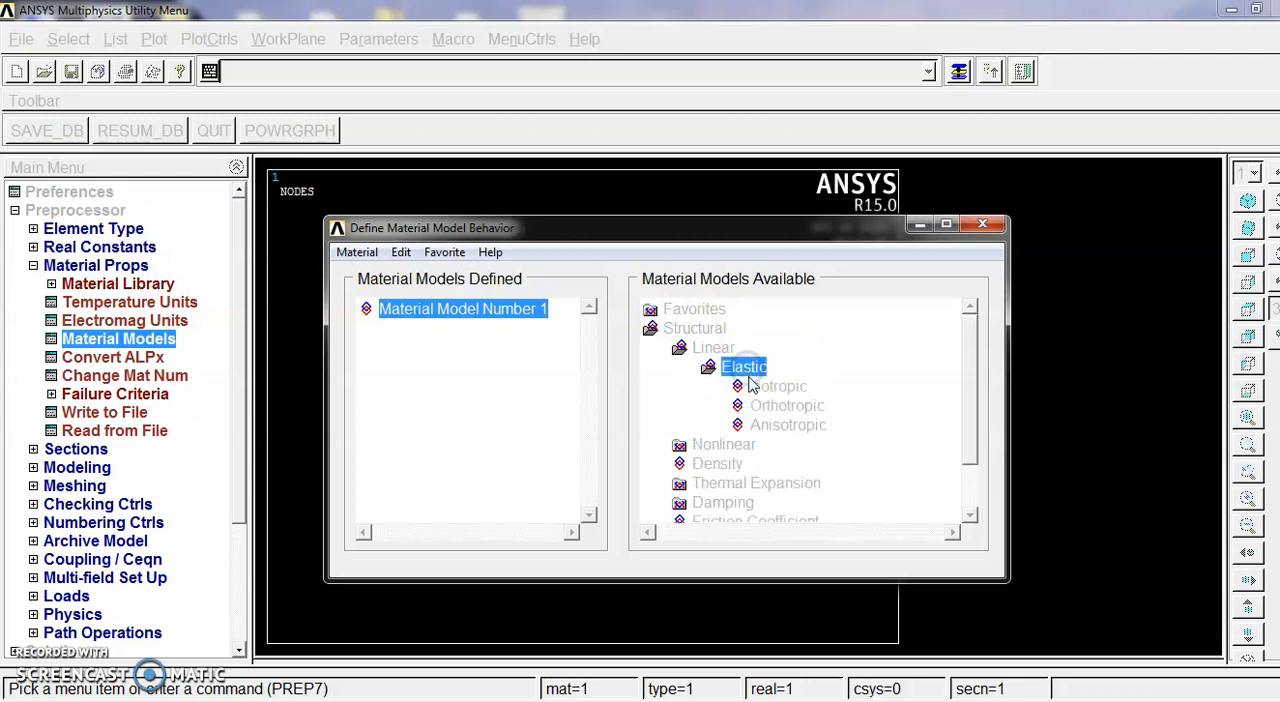
{"action": "left_click", "coordinate": [790, 389]}
{"action": "double_click", "coordinate": [790, 389]}
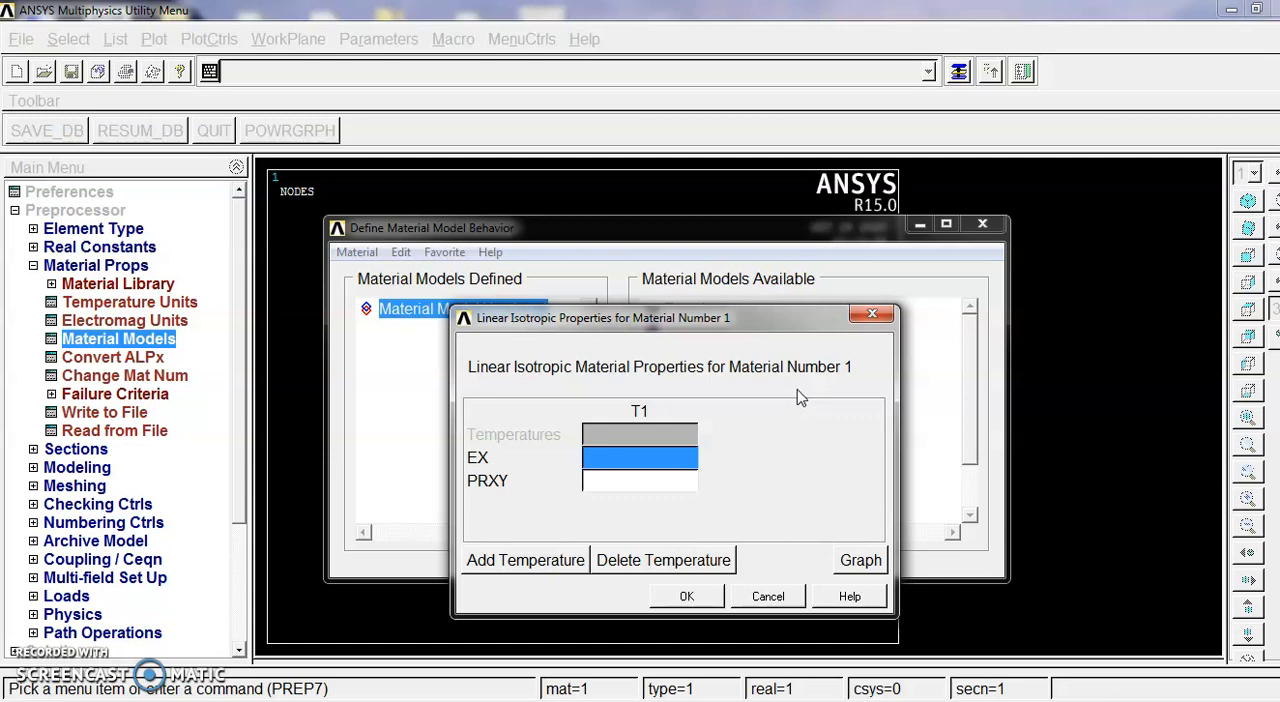
{"action": "type", "text": "200e9"}
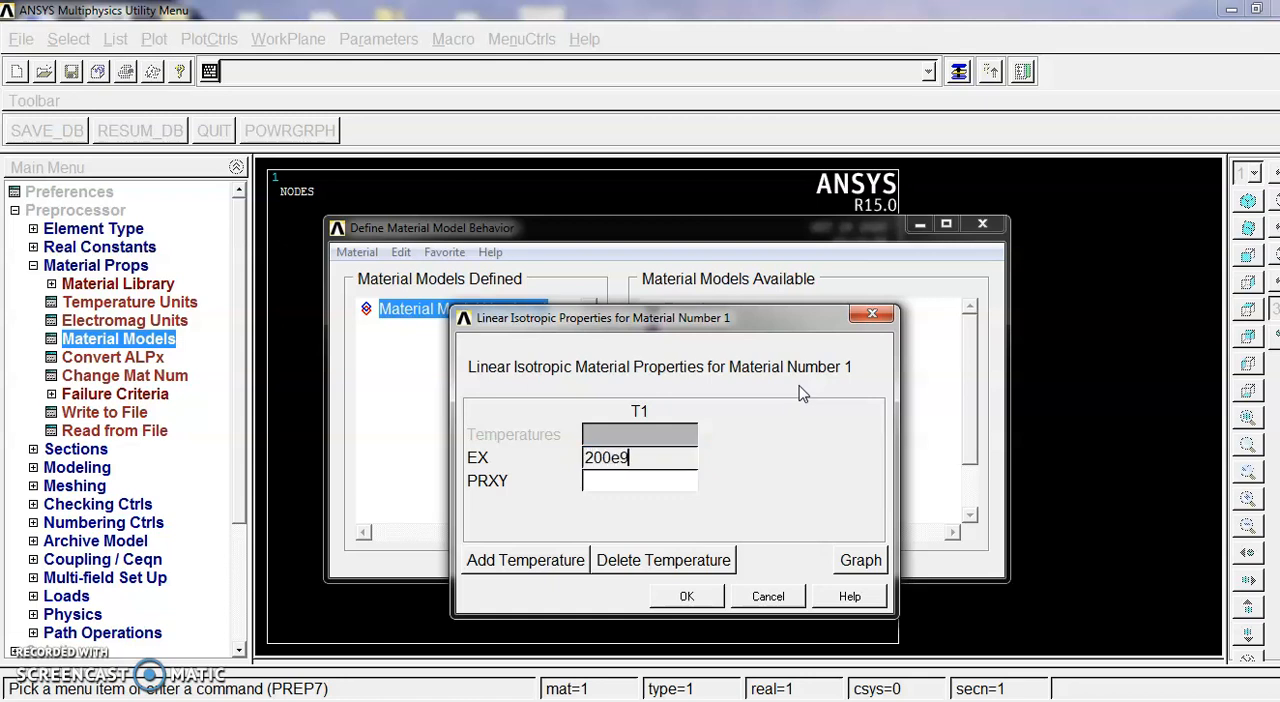
{"action": "left_click", "coordinate": [628, 486]}
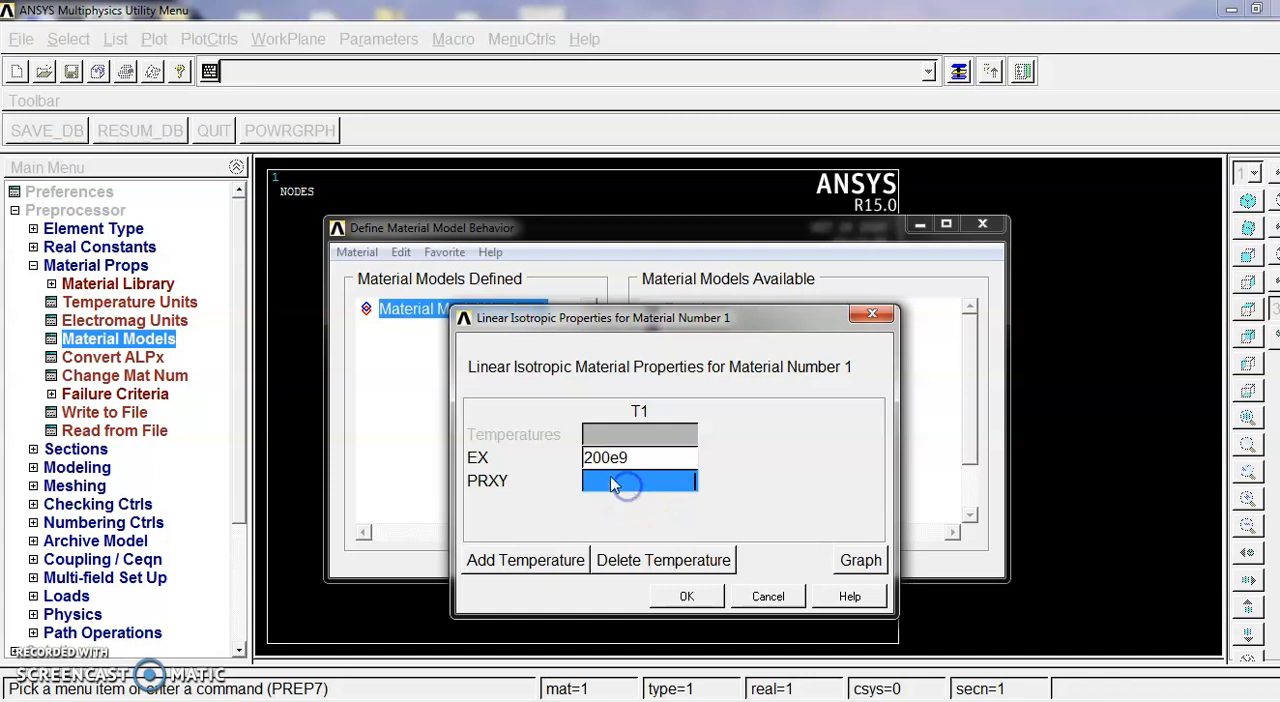
{"action": "type", "text": "0.3"}
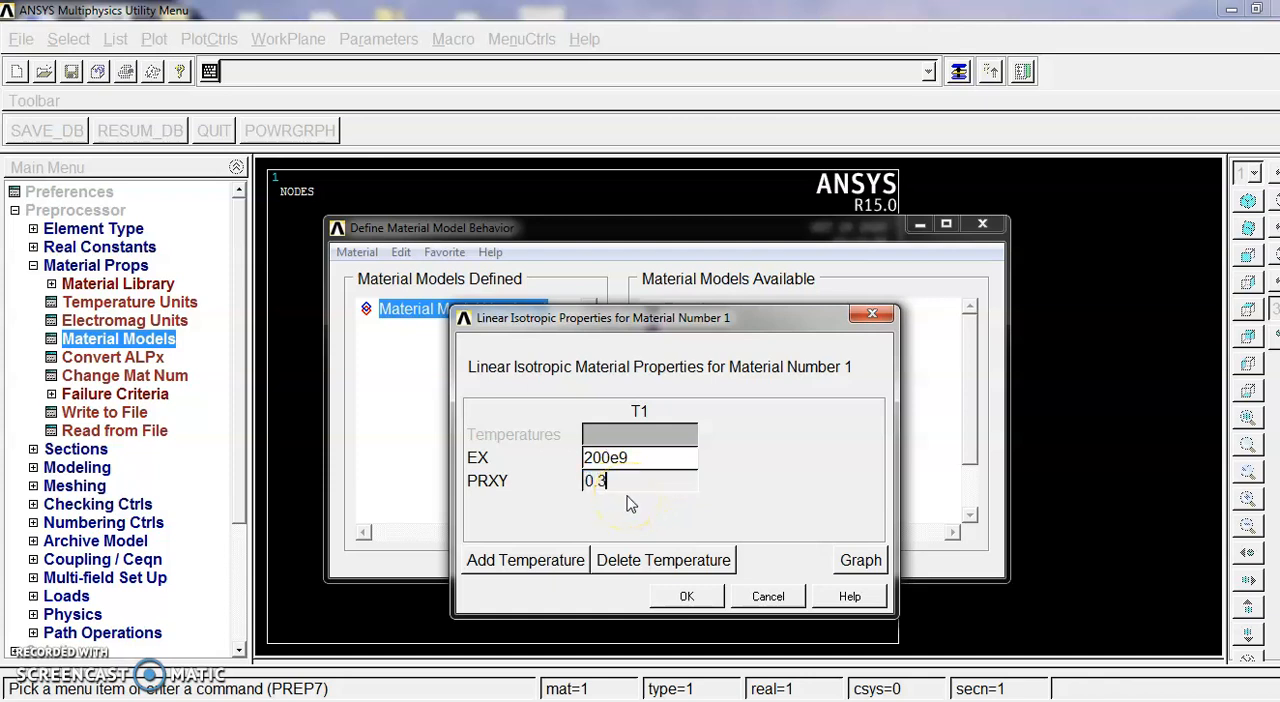
{"action": "left_click", "coordinate": [688, 596]}
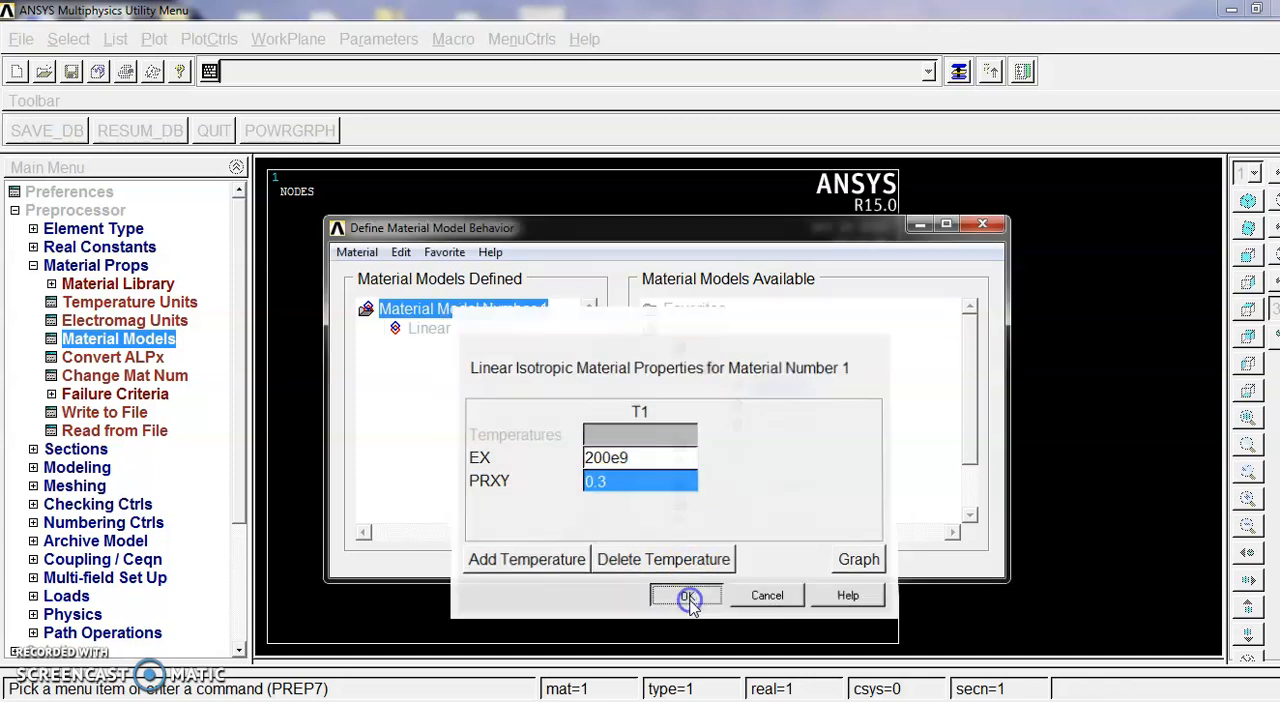
Step: Set the density of material 1 to 7850 and close the material model definition
{"action": "left_click", "coordinate": [717, 466]}
{"action": "double_click", "coordinate": [717, 466]}
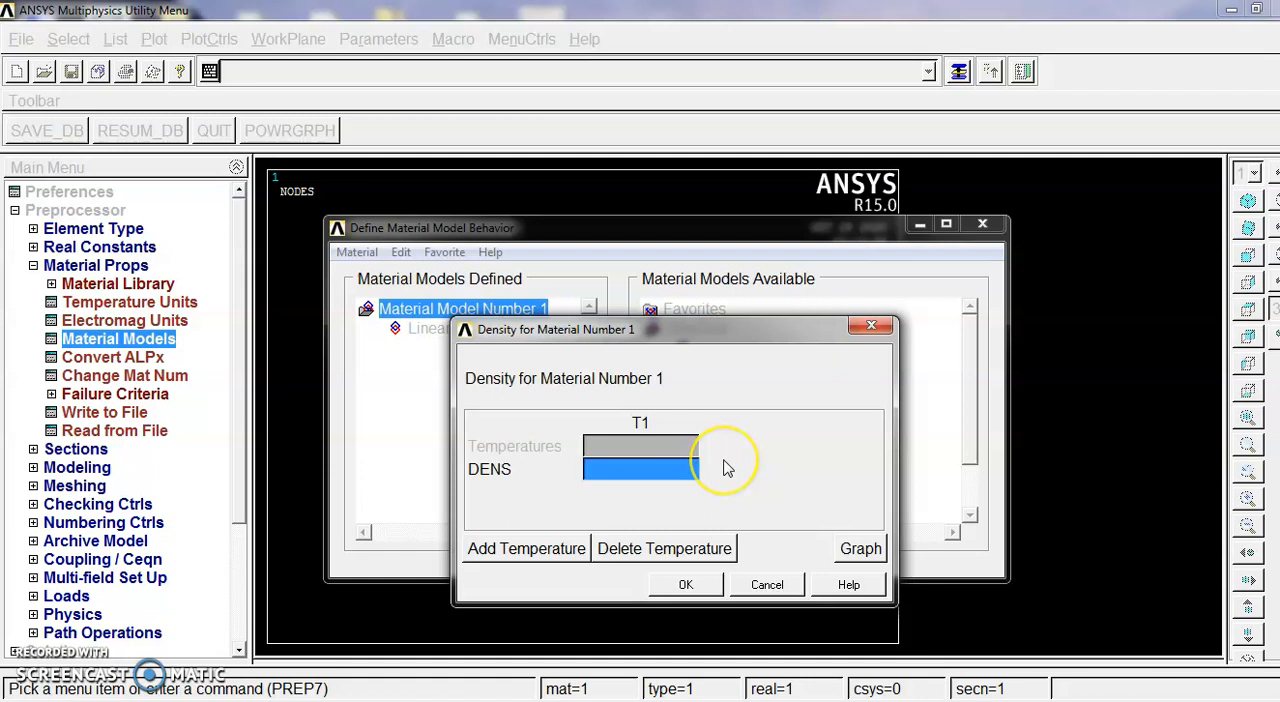
{"action": "type", "text": "7850"}
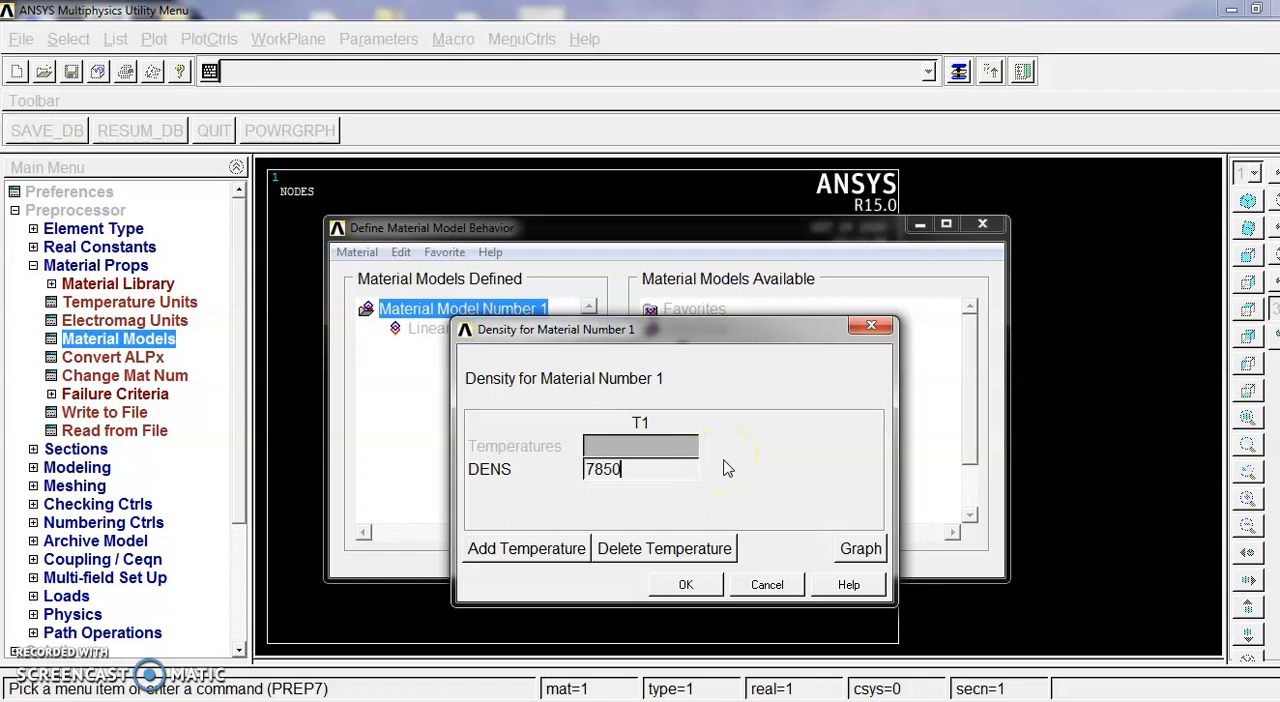
{"action": "left_click", "coordinate": [684, 585]}
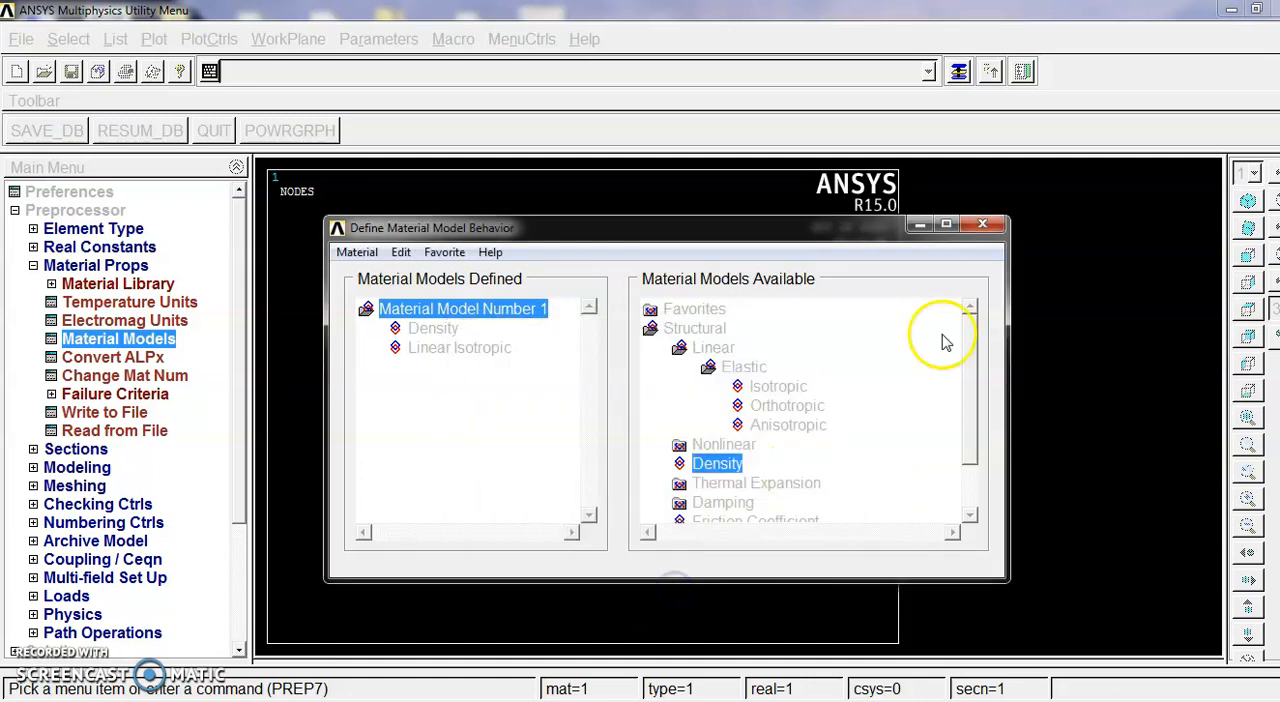
{"action": "left_click", "coordinate": [983, 226]}
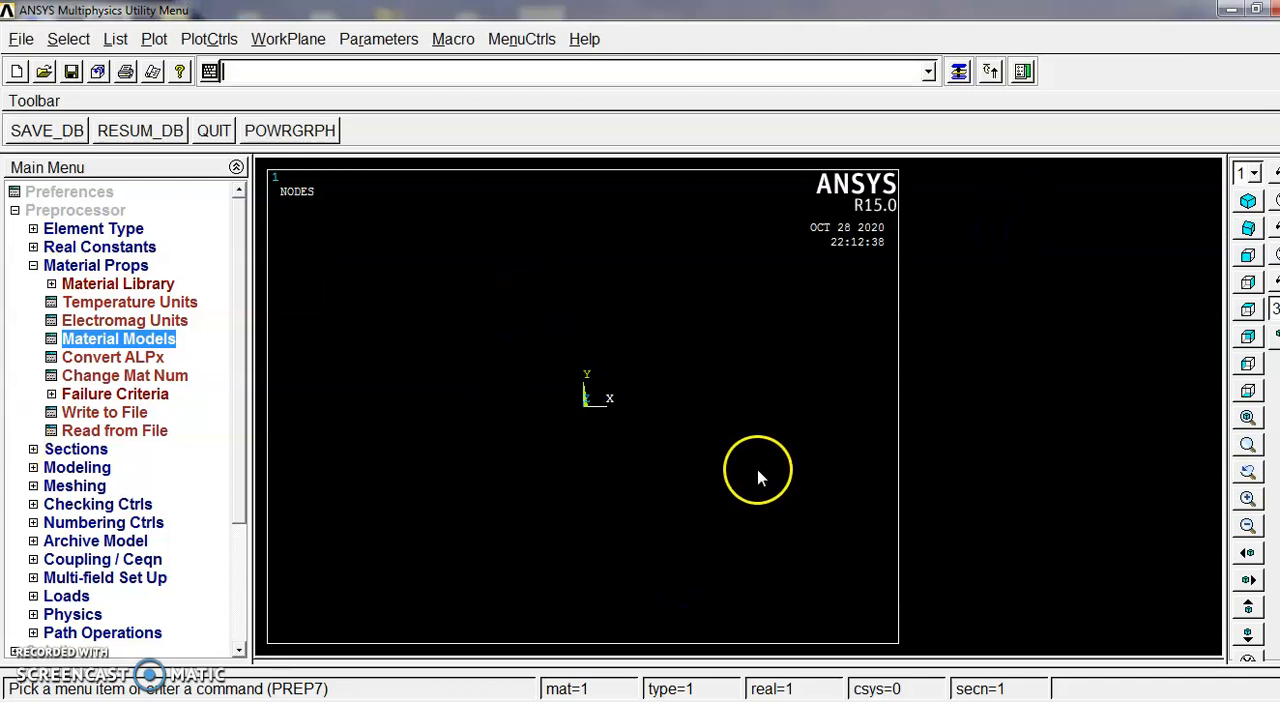
{"action": "left_click", "coordinate": [122, 267]}
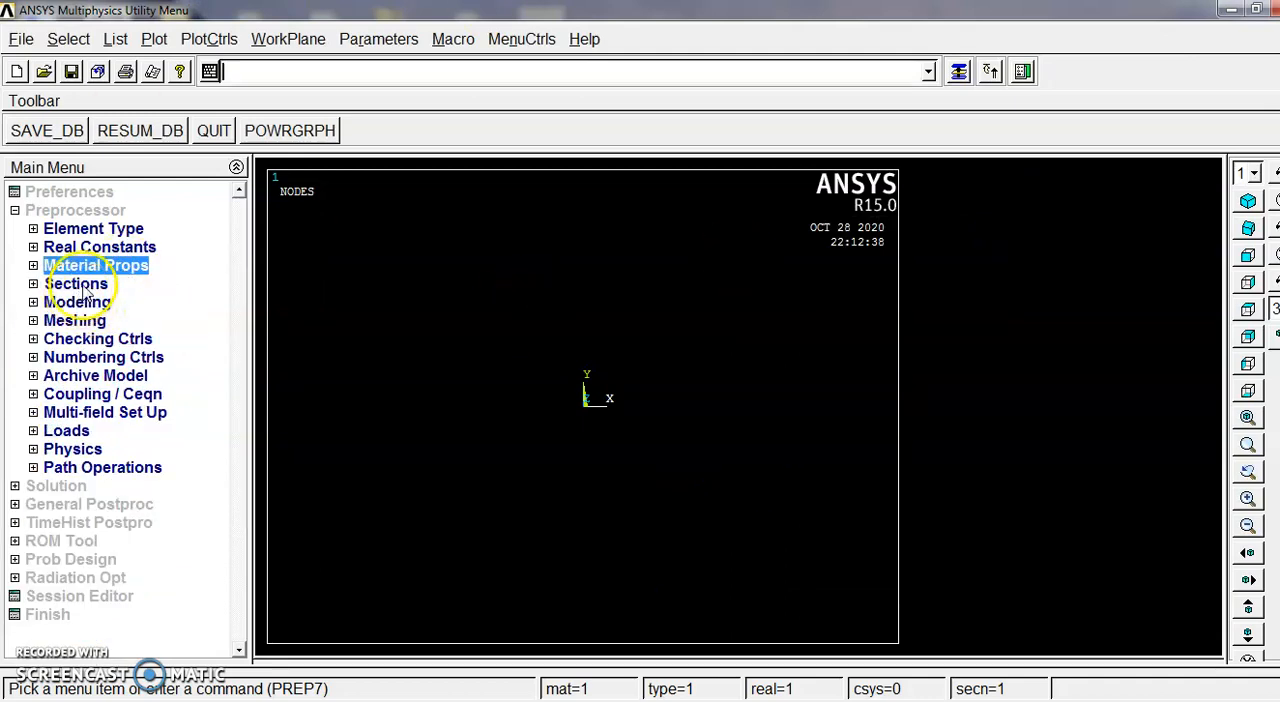
Step: Define rectangular beam section 1 with B 0.01 and H 0.01, checking the cross-section dimensions in the lab manual PDF
{"action": "left_click", "coordinate": [80, 285]}
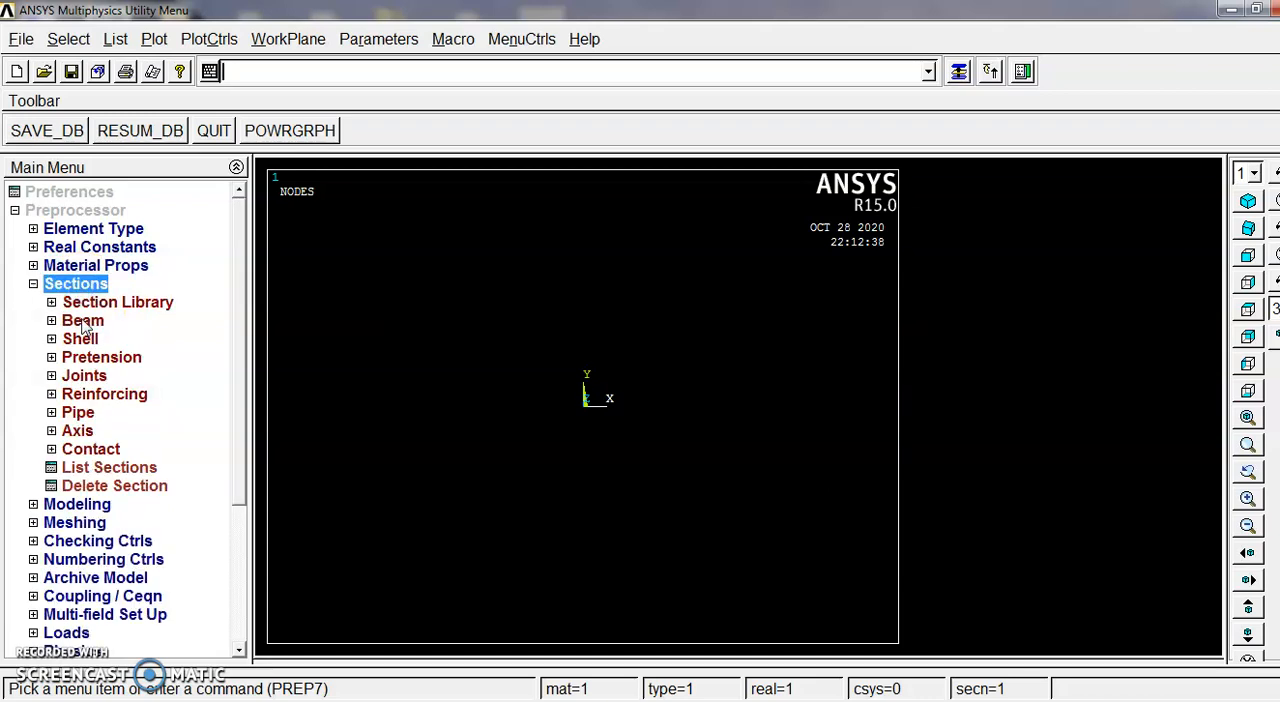
{"action": "left_click", "coordinate": [80, 321]}
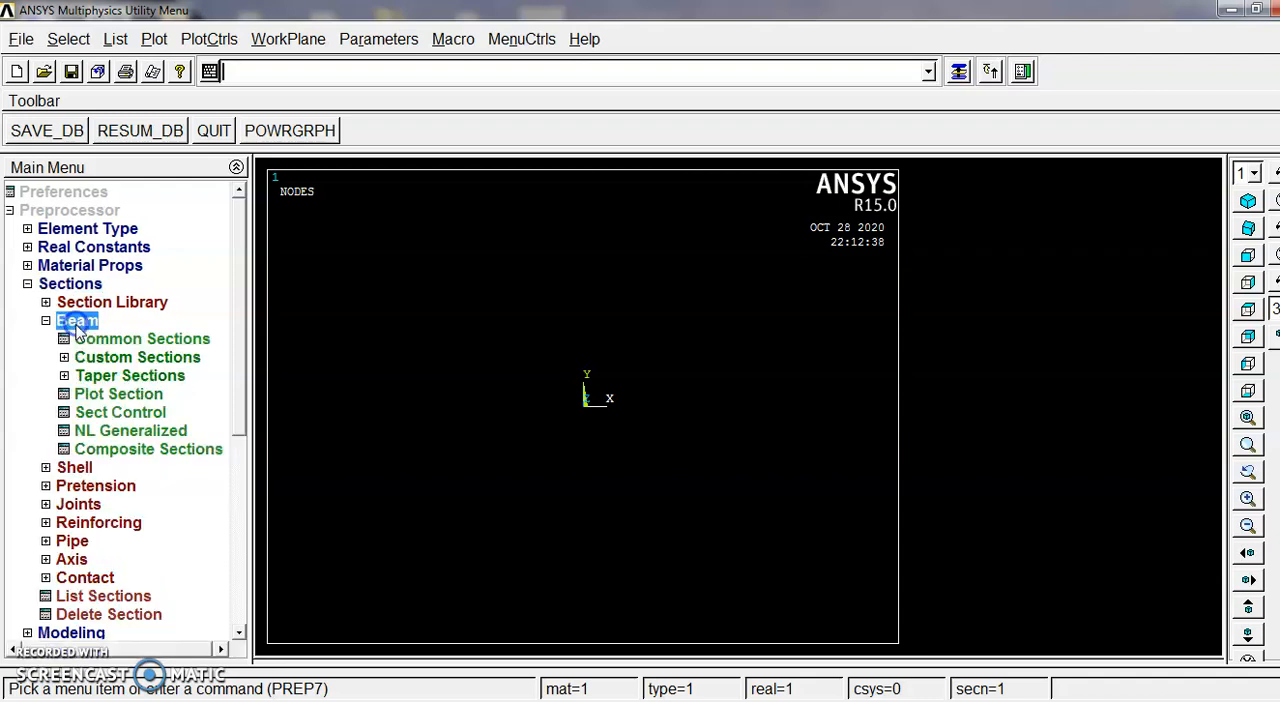
{"action": "left_click", "coordinate": [28, 284]}
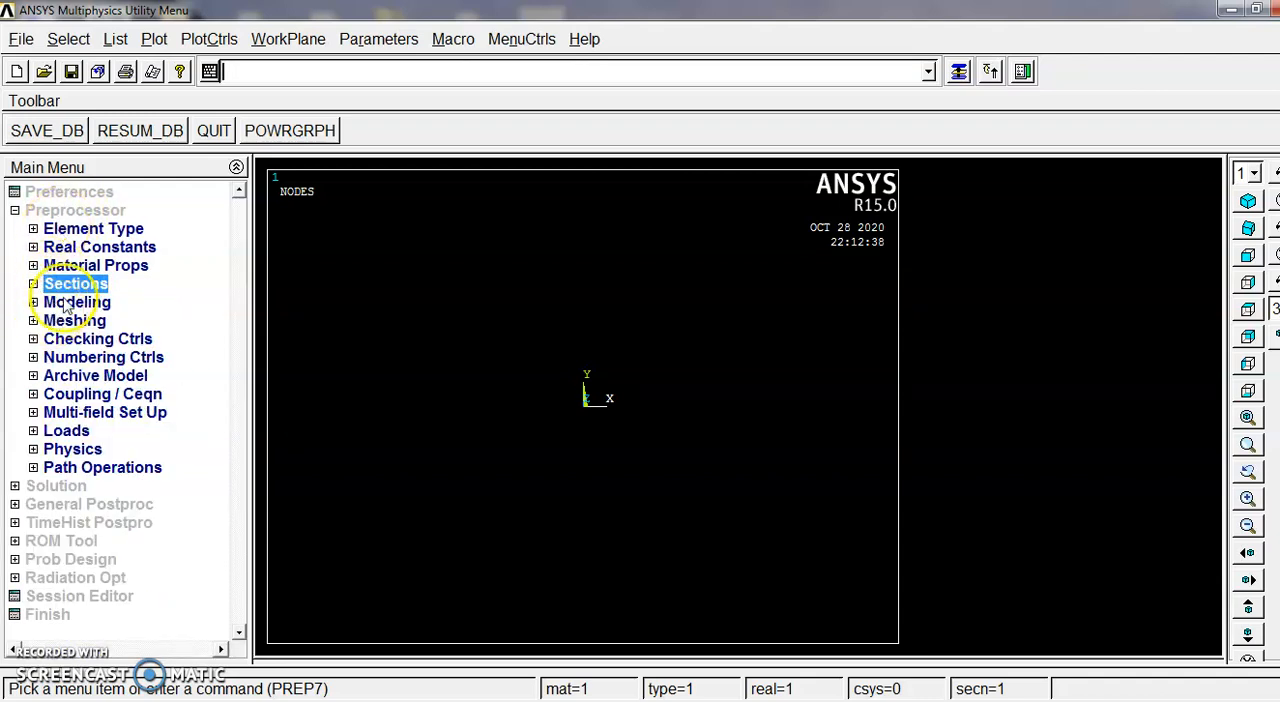
{"action": "left_click", "coordinate": [33, 284]}
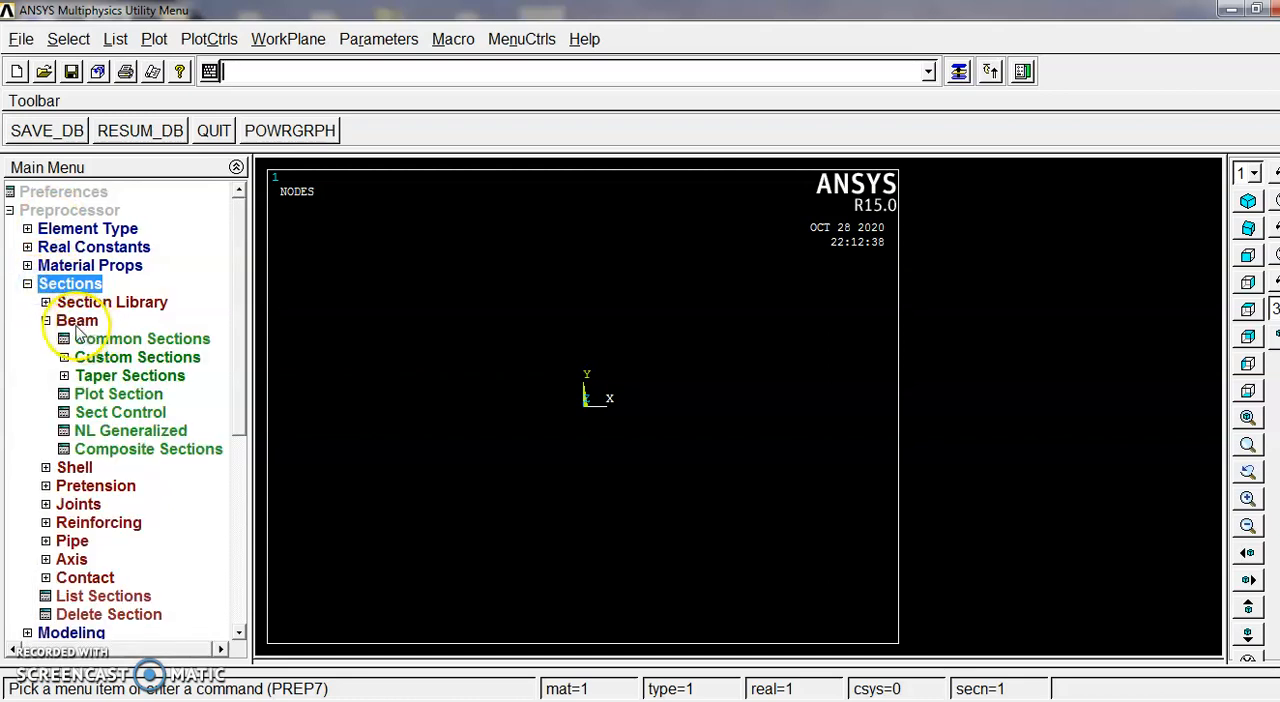
{"action": "left_click", "coordinate": [45, 320]}
{"action": "left_click", "coordinate": [51, 321]}
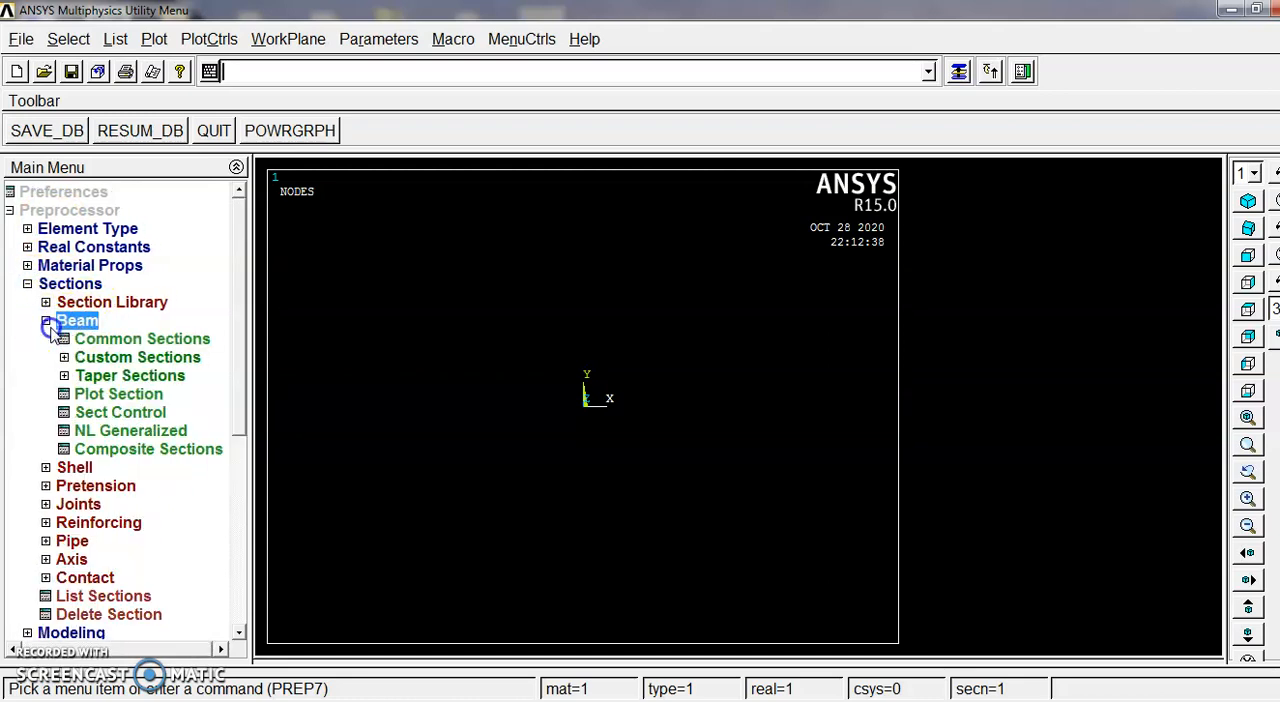
{"action": "left_click", "coordinate": [128, 340]}
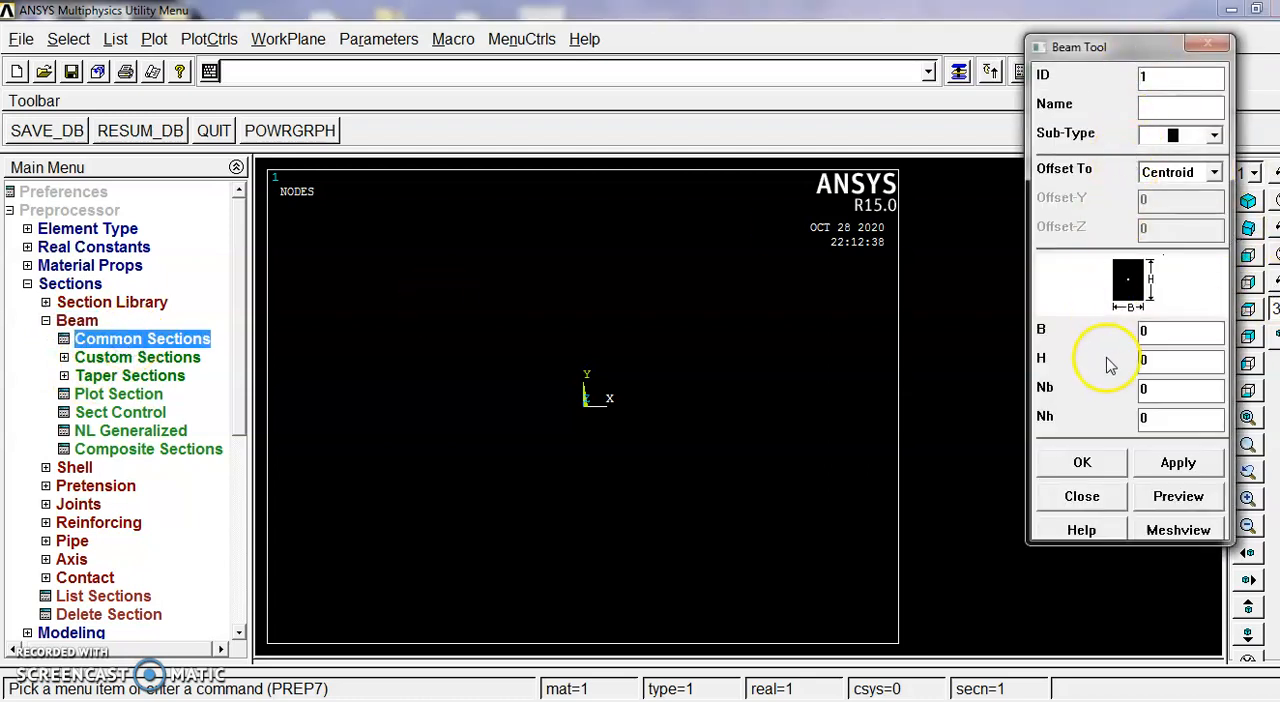
{"action": "left_click", "coordinate": [366, 701]}
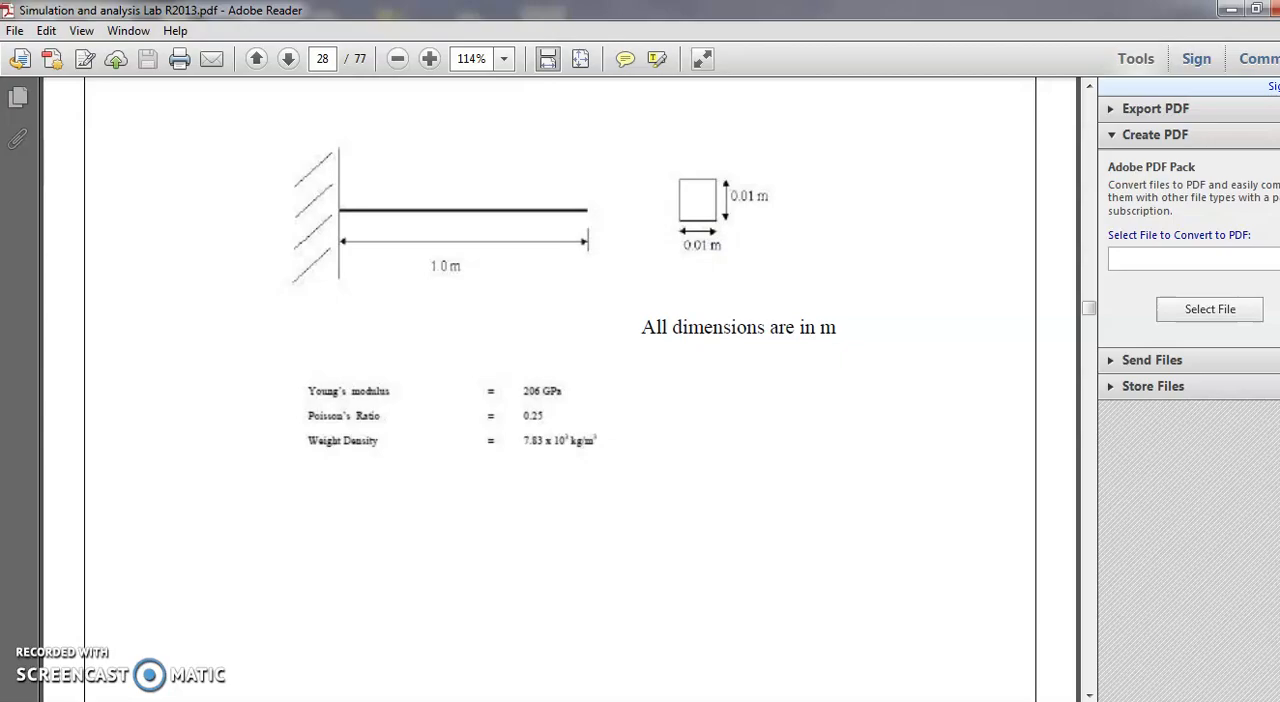
{"action": "left_click", "coordinate": [420, 701]}
{"action": "left_click", "coordinate": [1160, 337]}
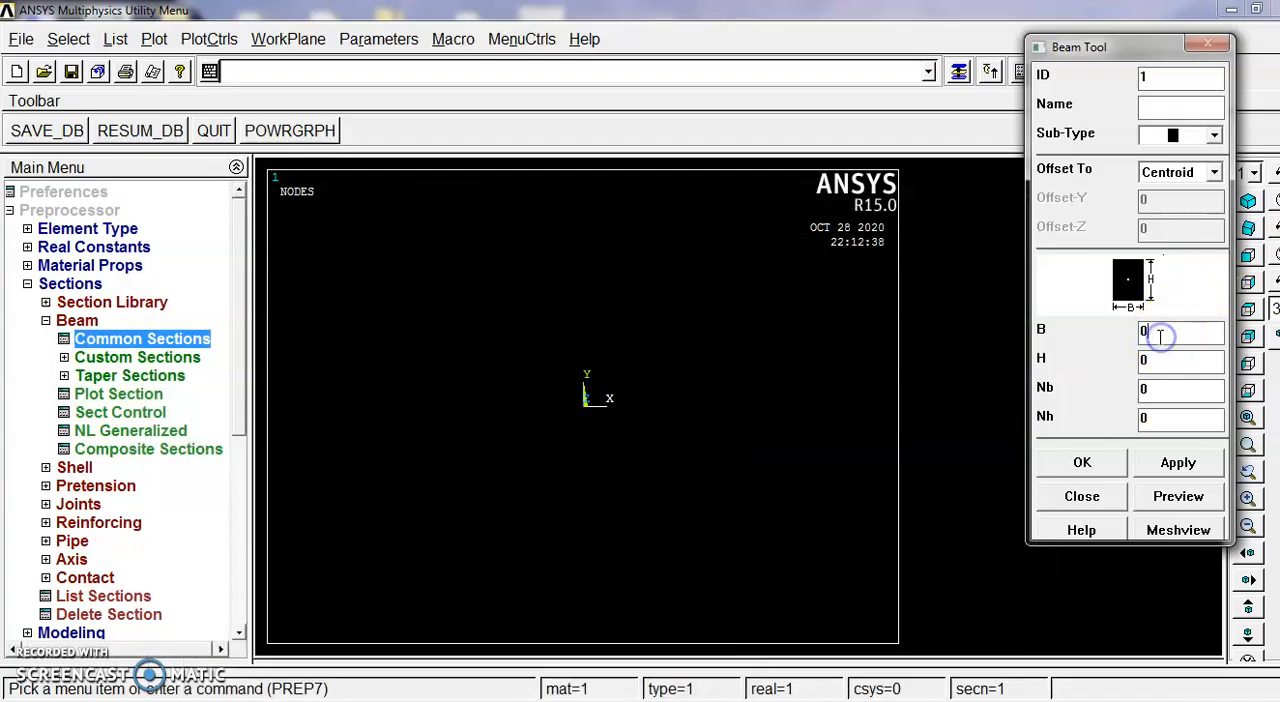
{"action": "left_click", "coordinate": [1181, 372]}
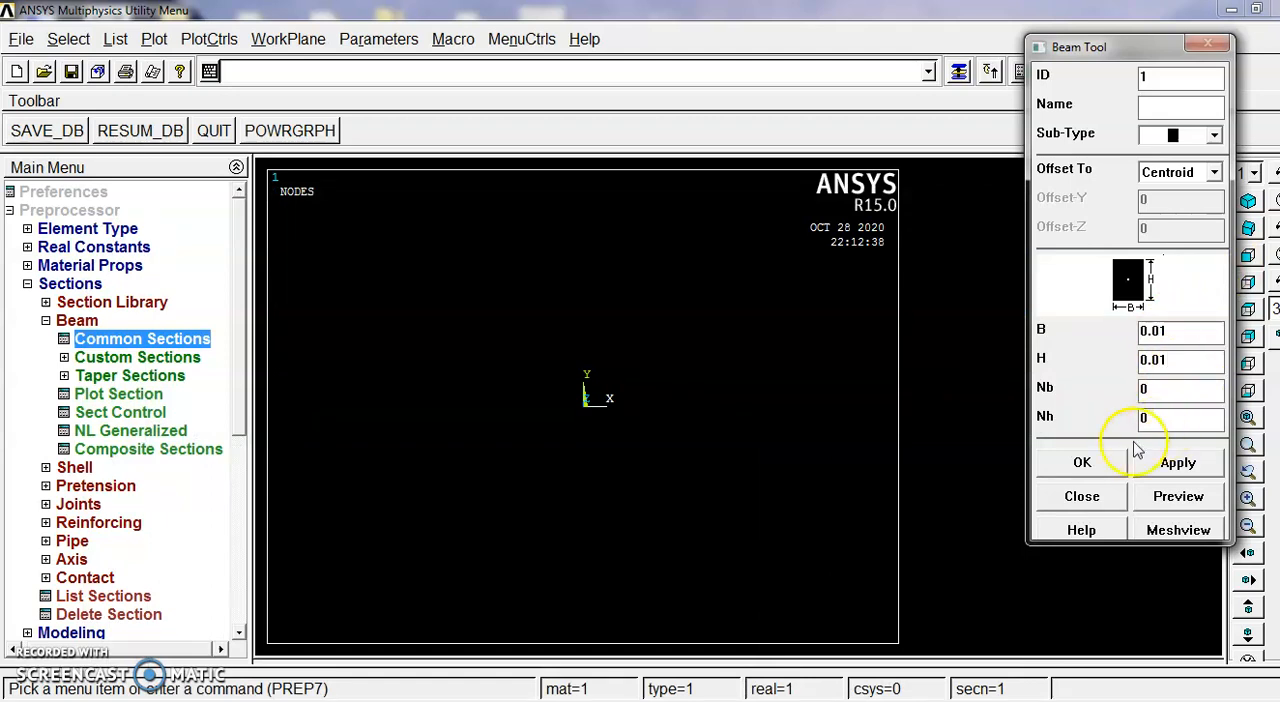
{"action": "left_click", "coordinate": [1082, 470]}
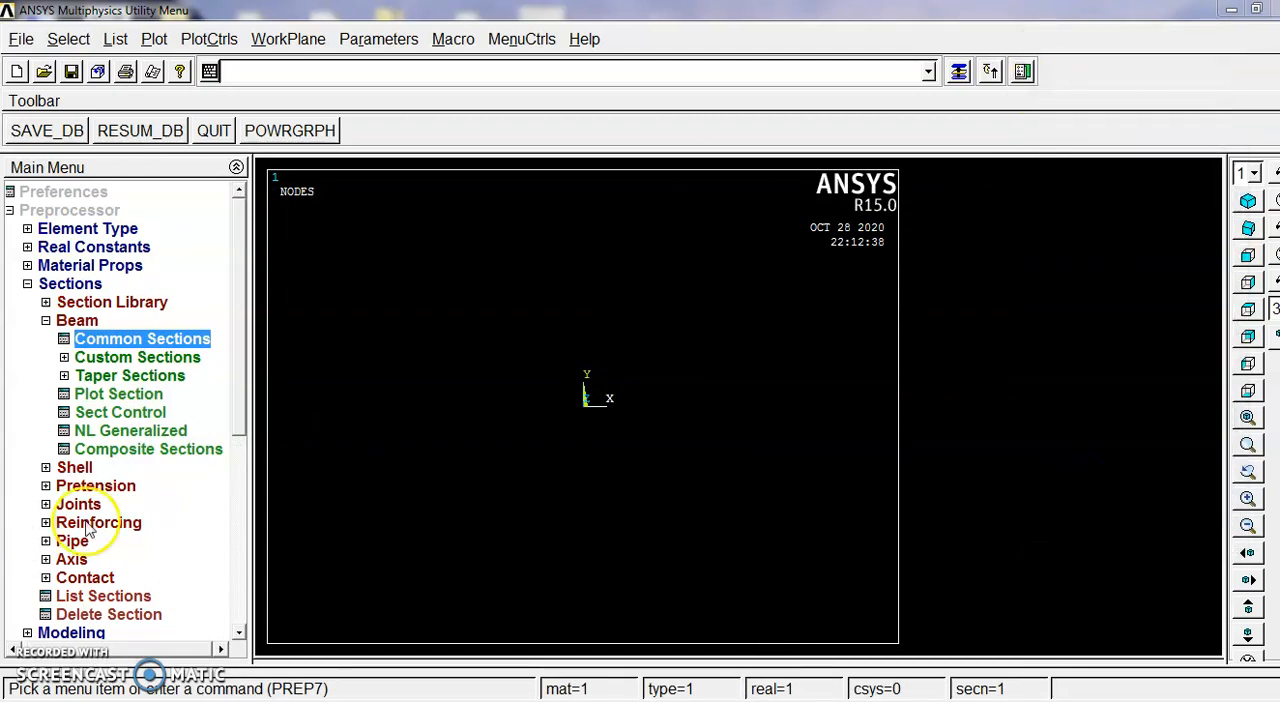
{"action": "left_click", "coordinate": [27, 285]}
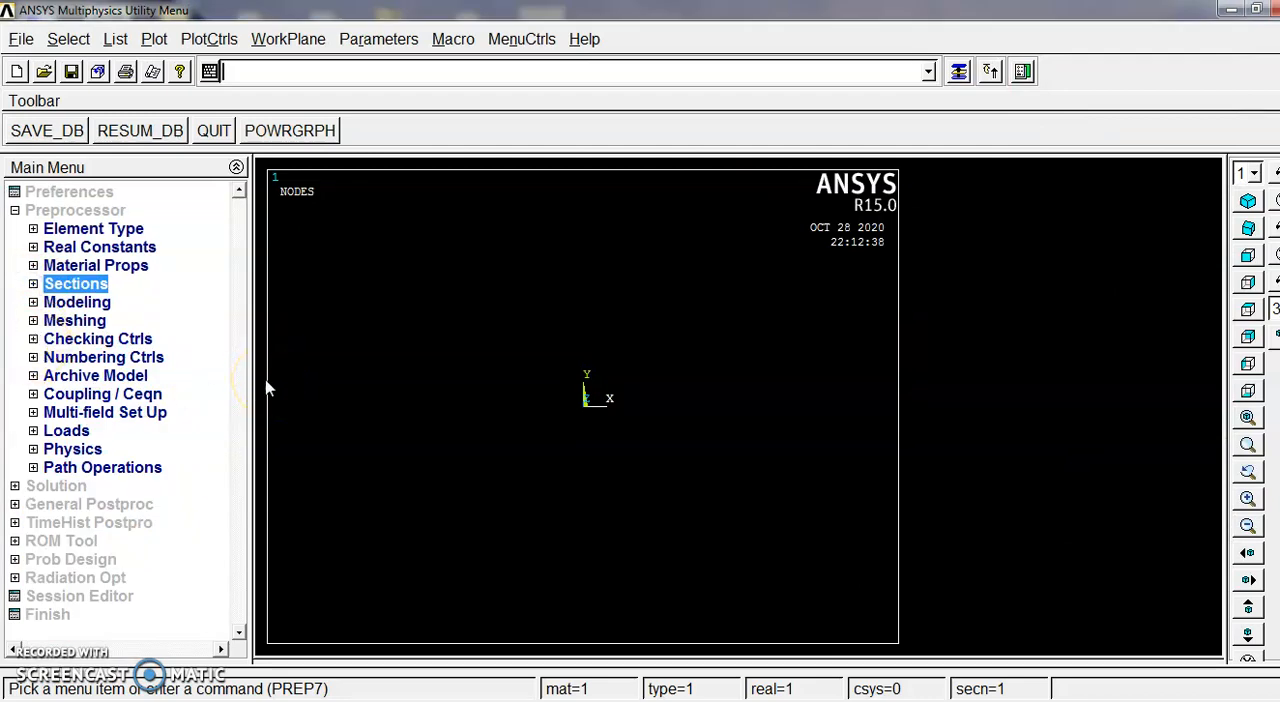
Step: Create keypoint 1 in the active coordinate system at X 0, leaving Y and Z blank
{"action": "left_click", "coordinate": [88, 302]}
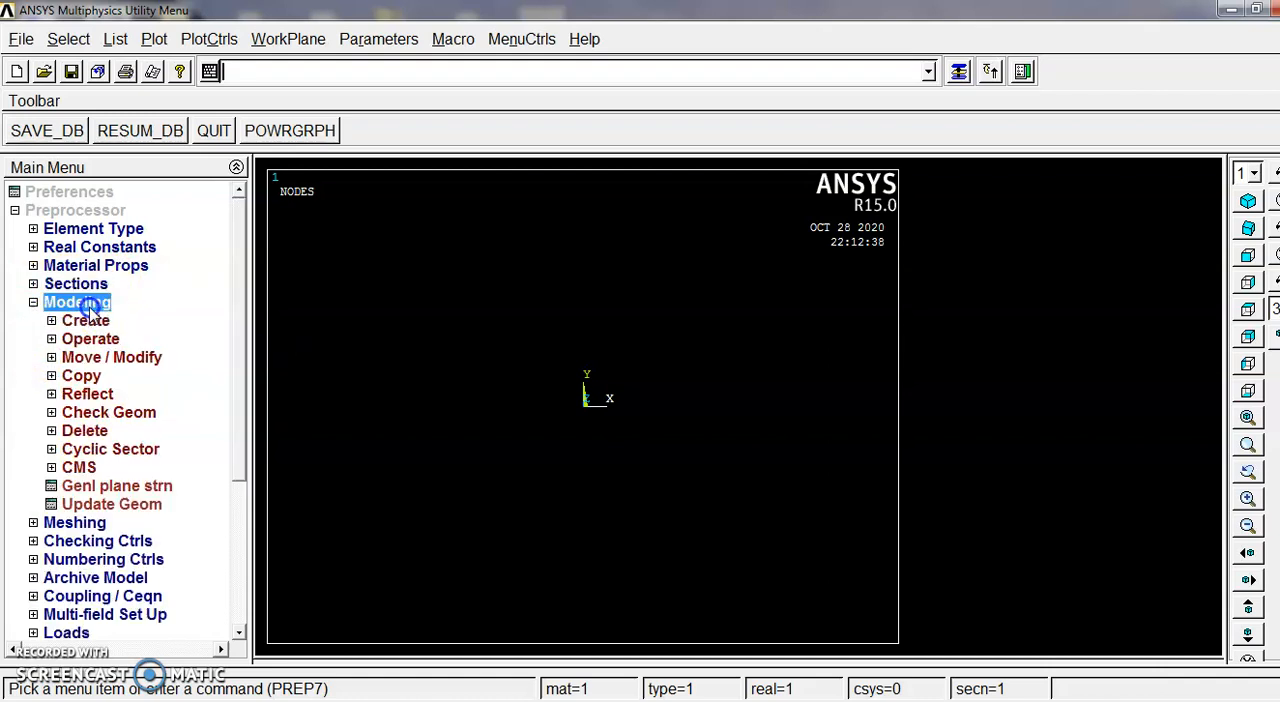
{"action": "left_click", "coordinate": [86, 321]}
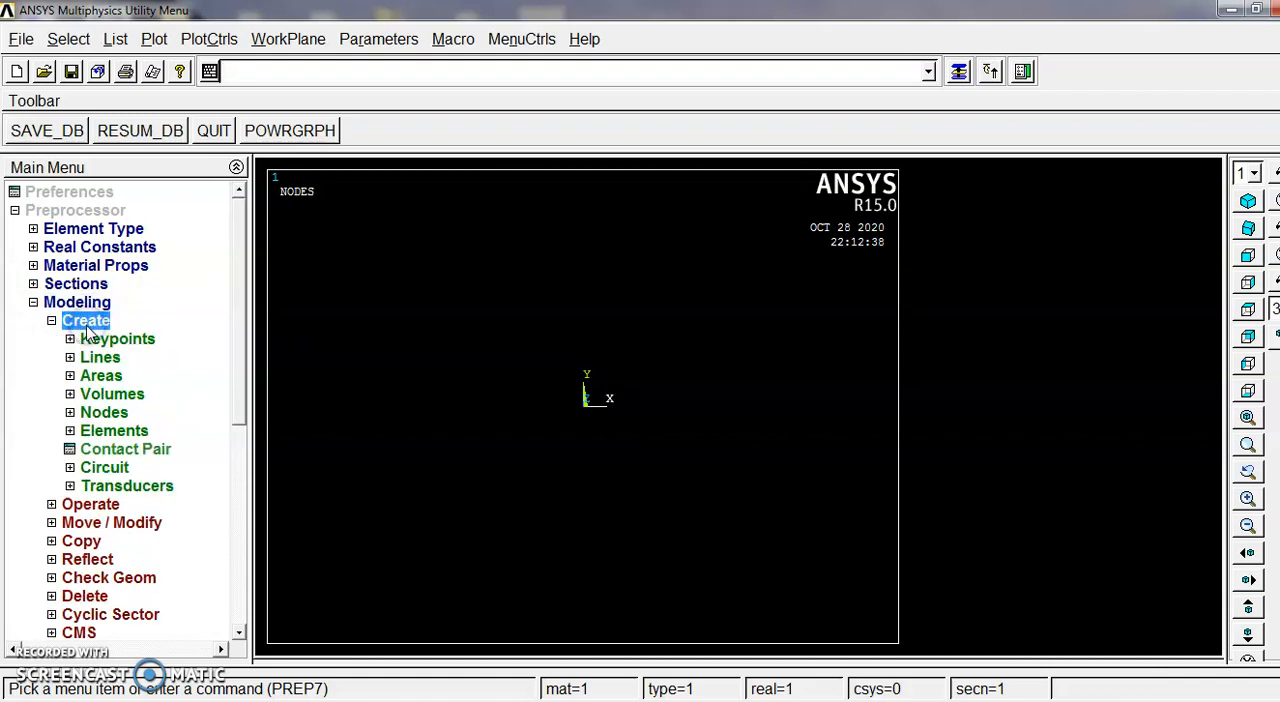
{"action": "left_click", "coordinate": [110, 340]}
{"action": "left_click", "coordinate": [115, 374]}
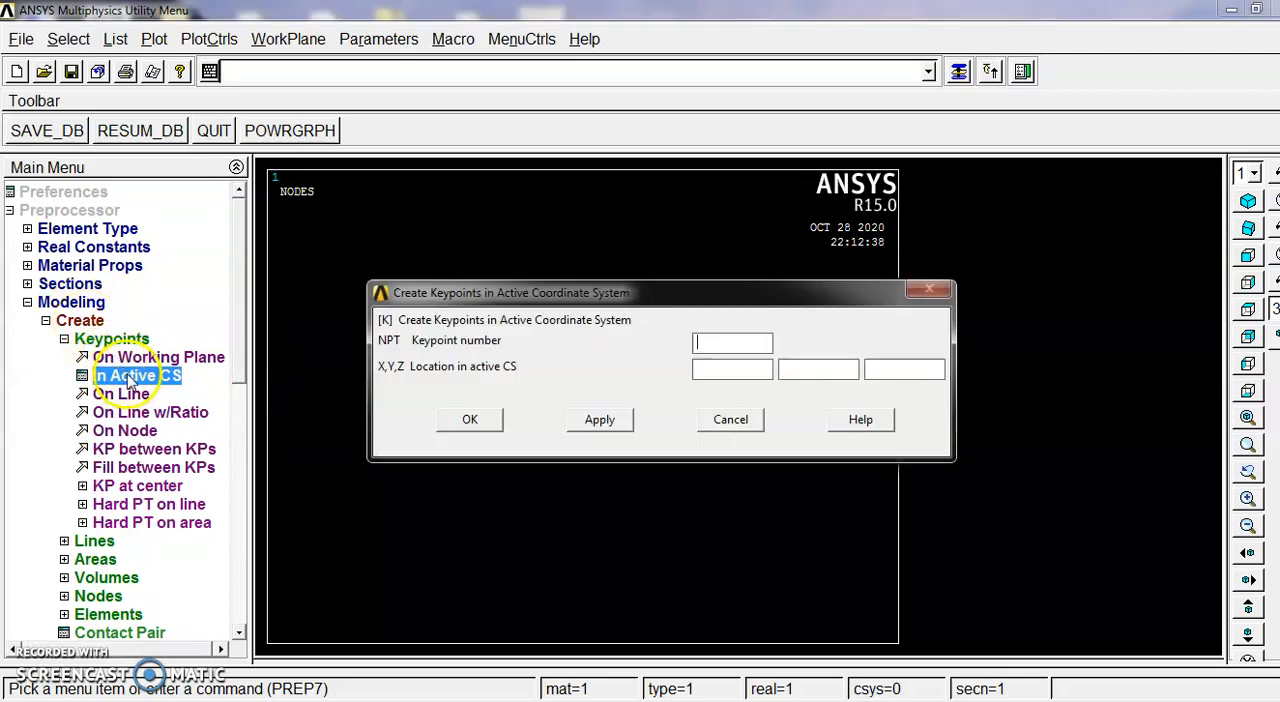
{"action": "left_click", "coordinate": [722, 340]}
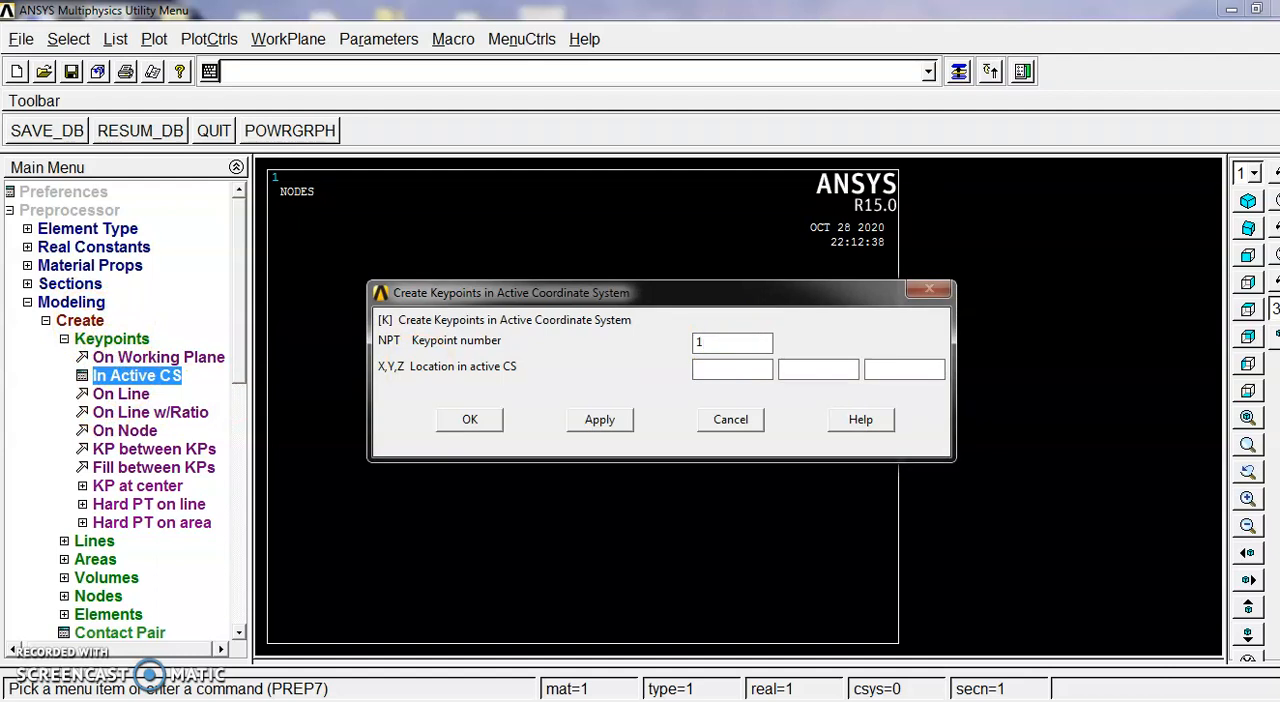
{"action": "left_click", "coordinate": [735, 369]}
{"action": "type", "text": "0"}
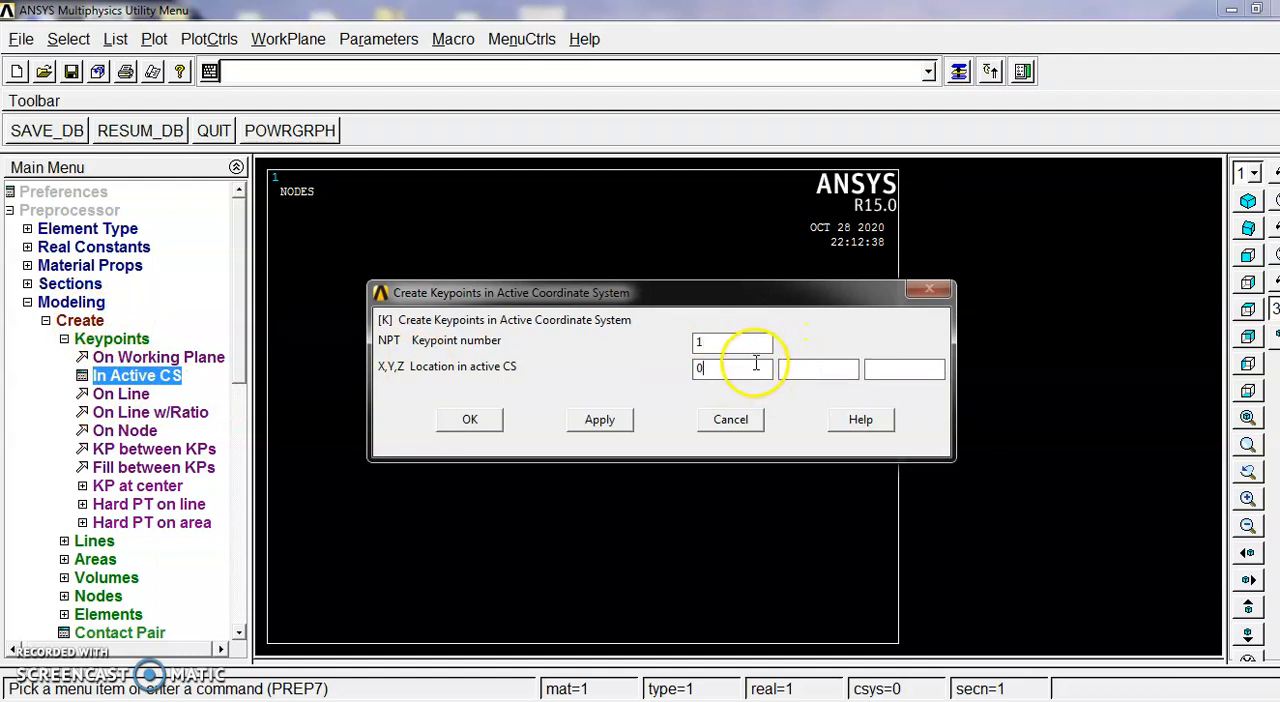
{"action": "left_click", "coordinate": [470, 425]}
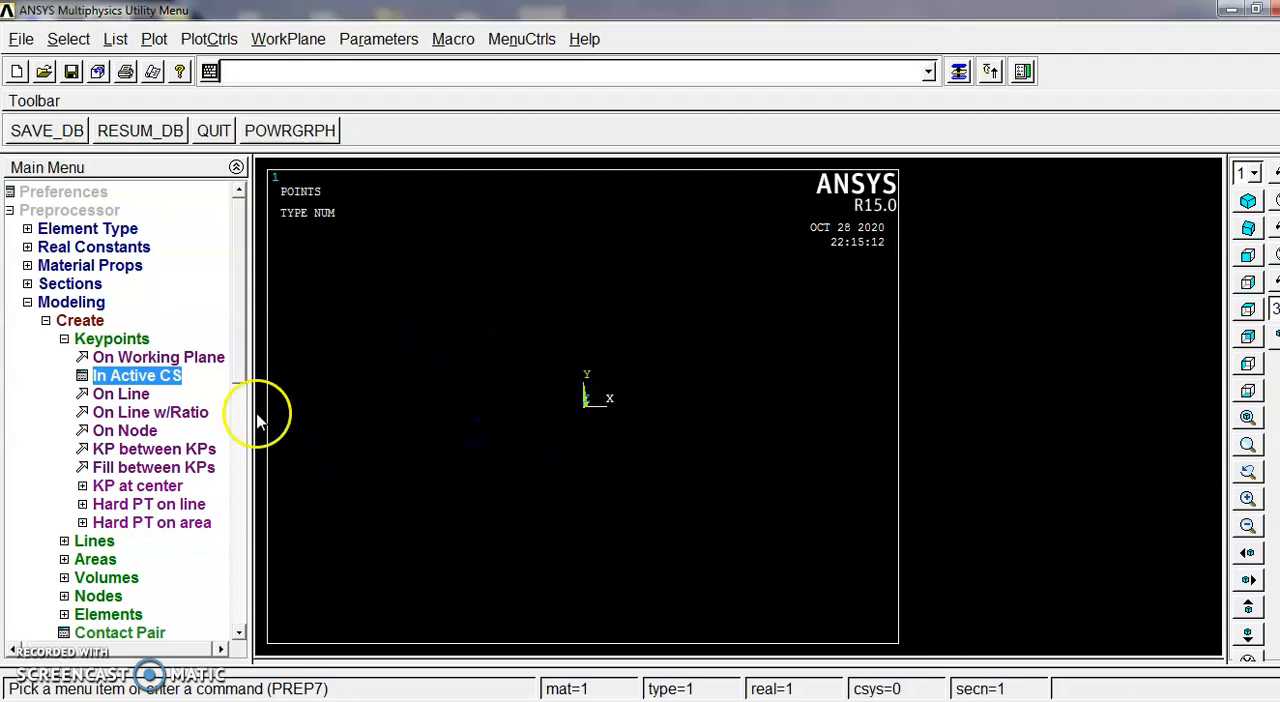
Step: Create keypoint 2 in the active coordinate system 1 m along X, checking the beam length in the lab manual PDF
{"action": "left_click", "coordinate": [160, 376]}
{"action": "double_click", "coordinate": [700, 343]}
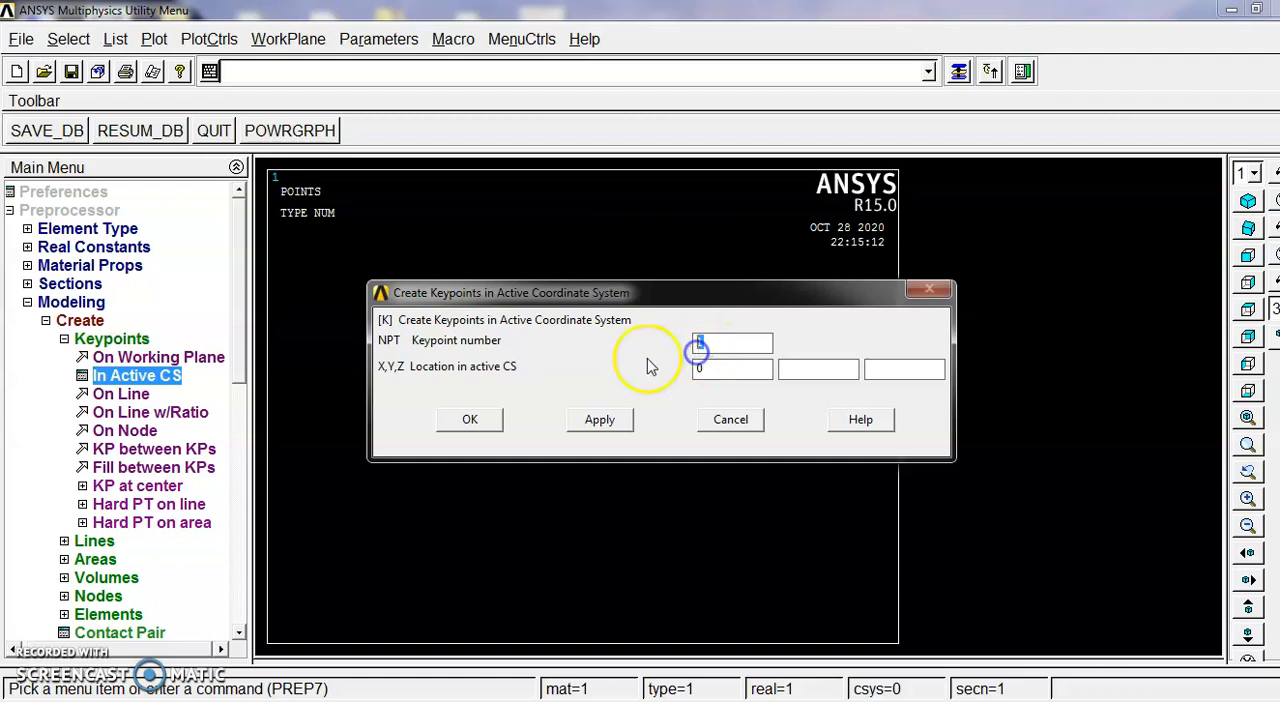
{"action": "type", "text": "2"}
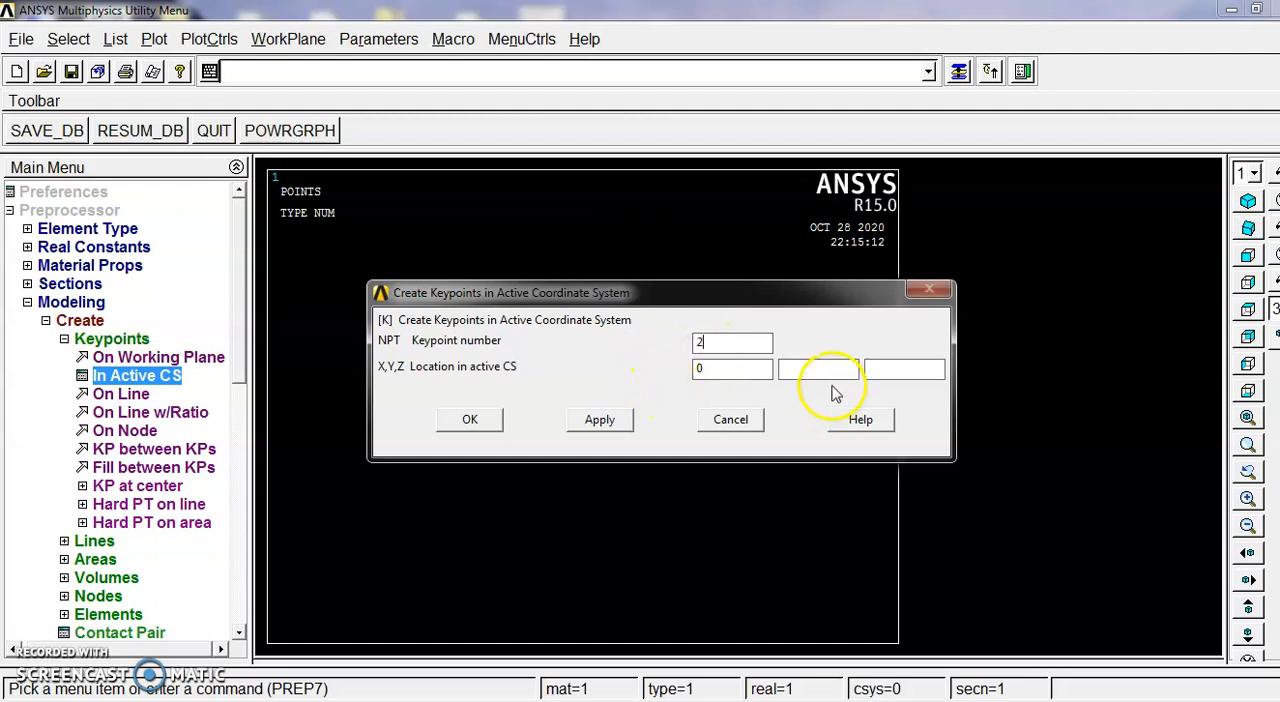
{"action": "double_click", "coordinate": [760, 370]}
{"action": "key", "text": "BackSpace"}
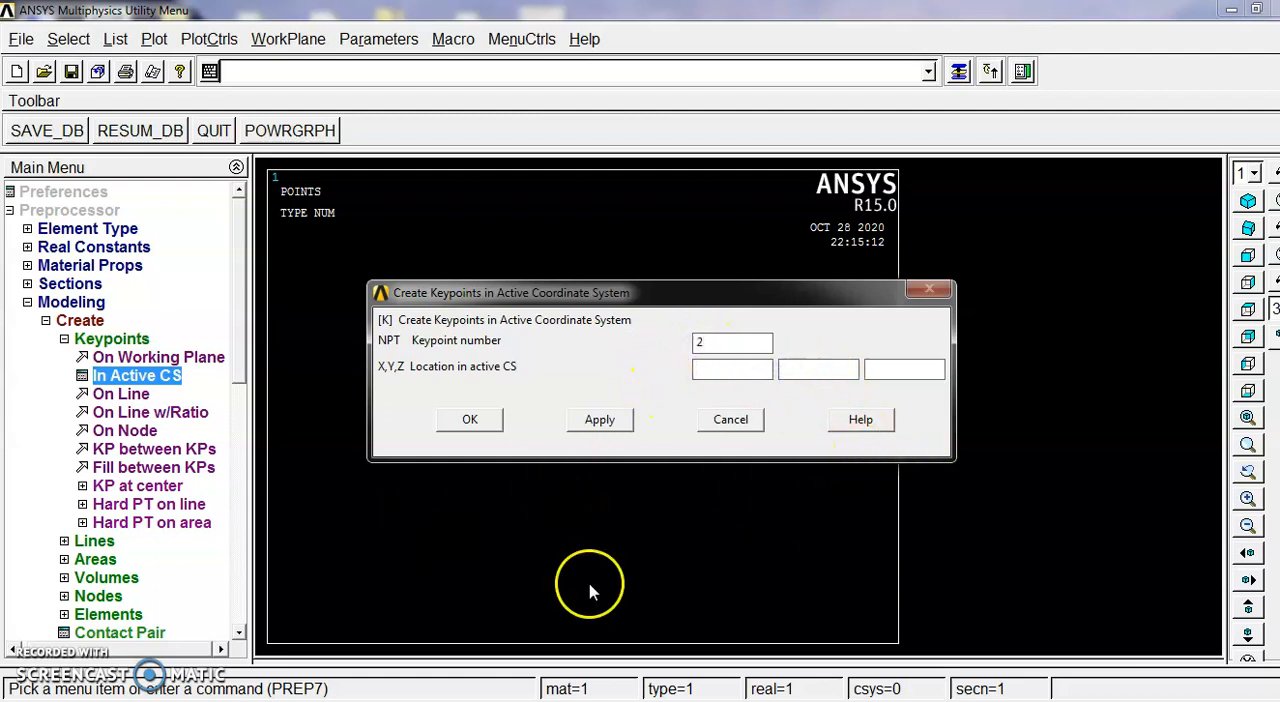
{"action": "left_click", "coordinate": [330, 701]}
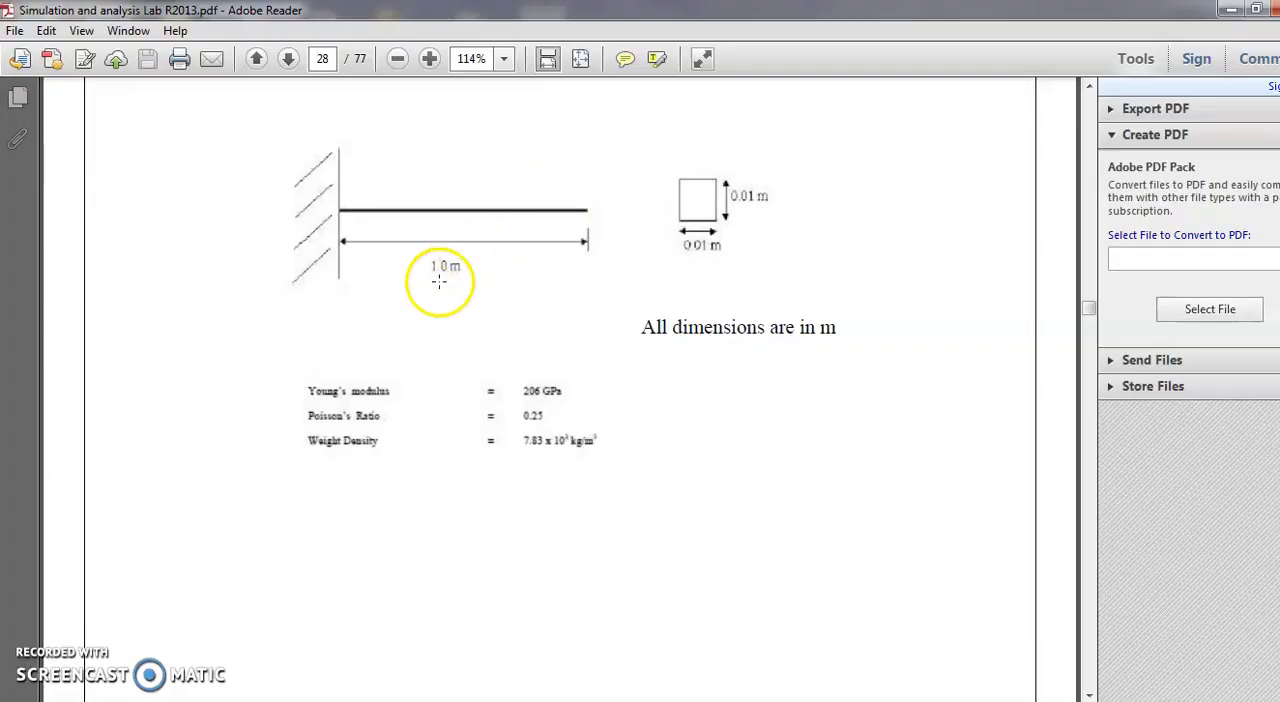
{"action": "left_click", "coordinate": [1228, 10]}
{"action": "left_click", "coordinate": [698, 370]}
{"action": "left_click", "coordinate": [468, 420]}
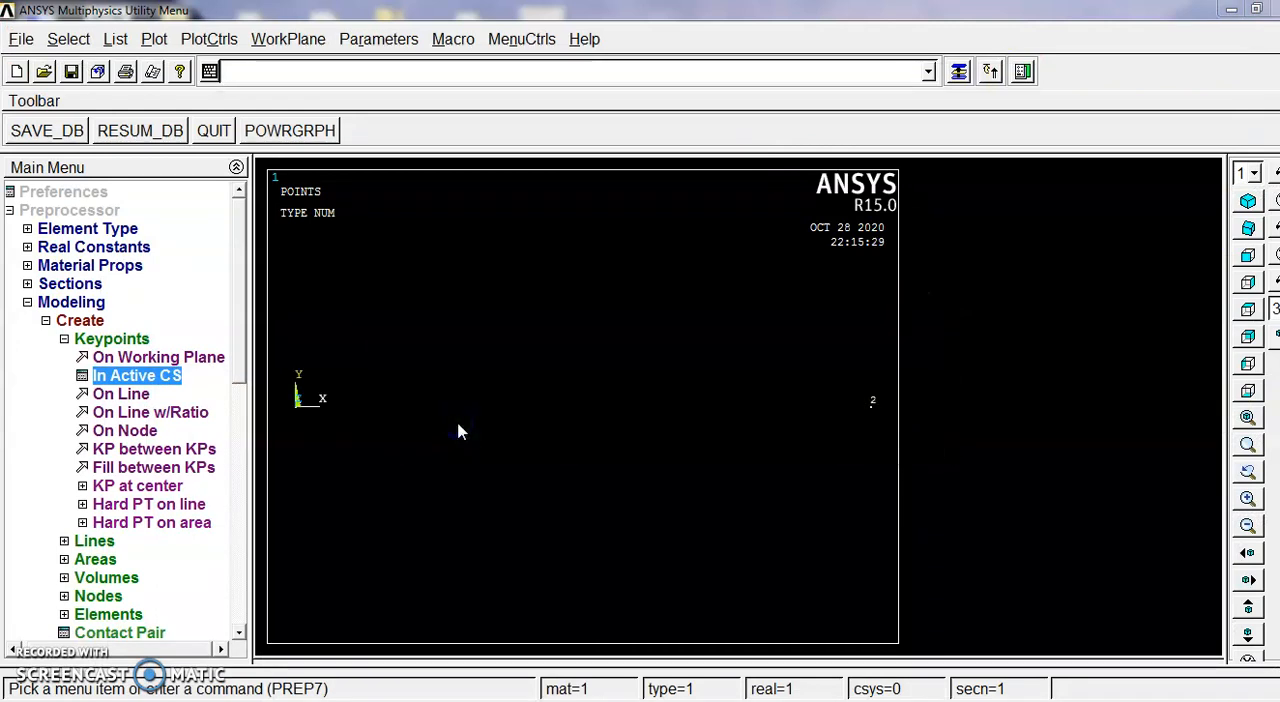
{"action": "left_click", "coordinate": [64, 339]}
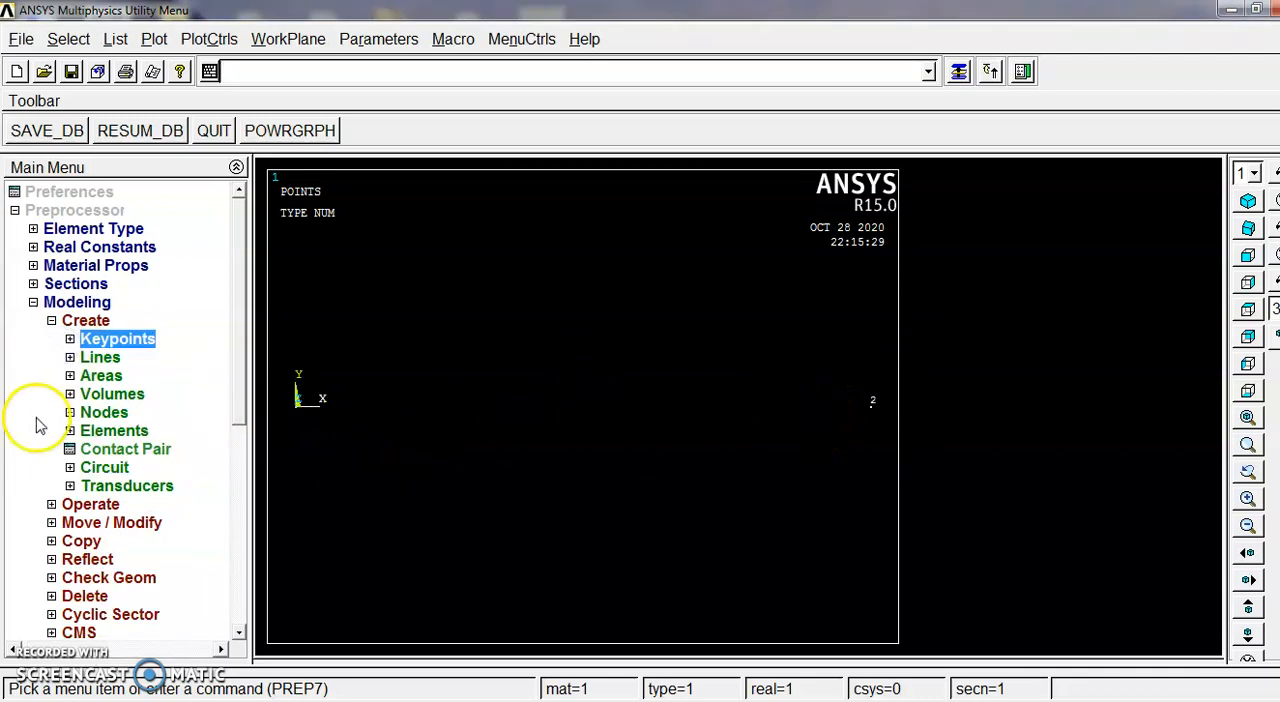
Step: Create a straight line from keypoint 1 to keypoint 2 and finish the modeling commands
{"action": "left_click", "coordinate": [100, 357]}
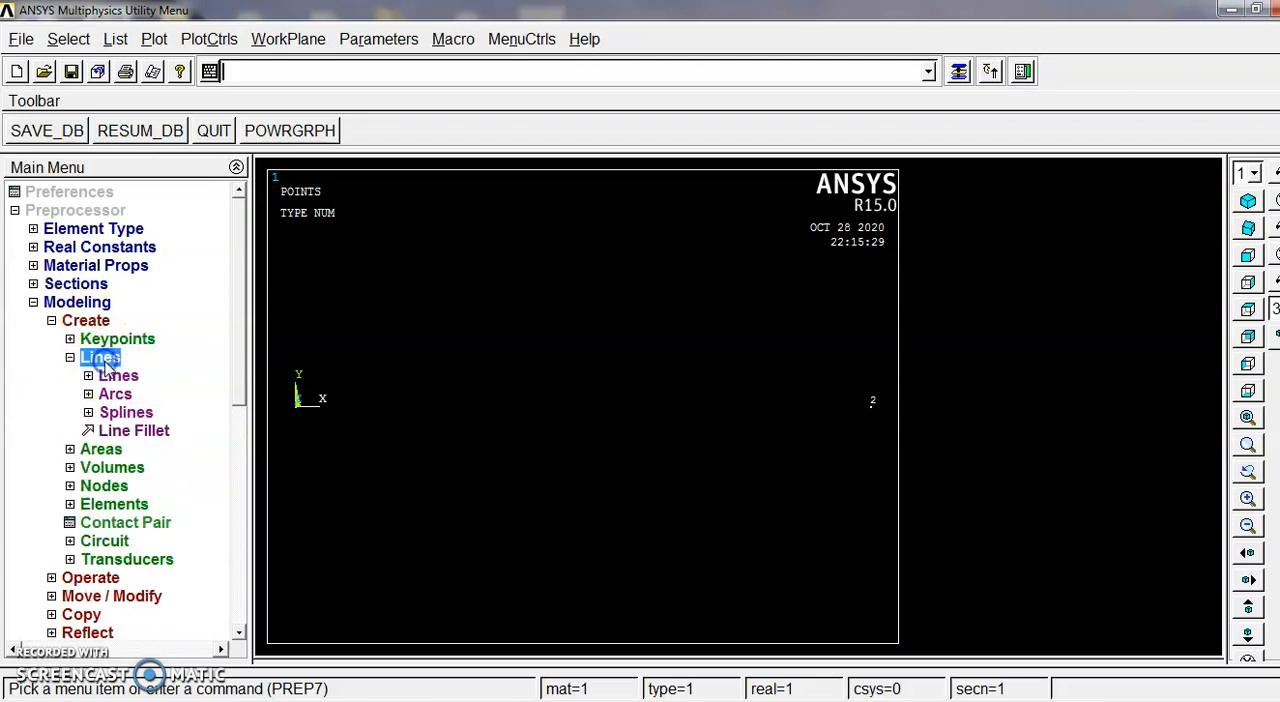
{"action": "left_click", "coordinate": [116, 376]}
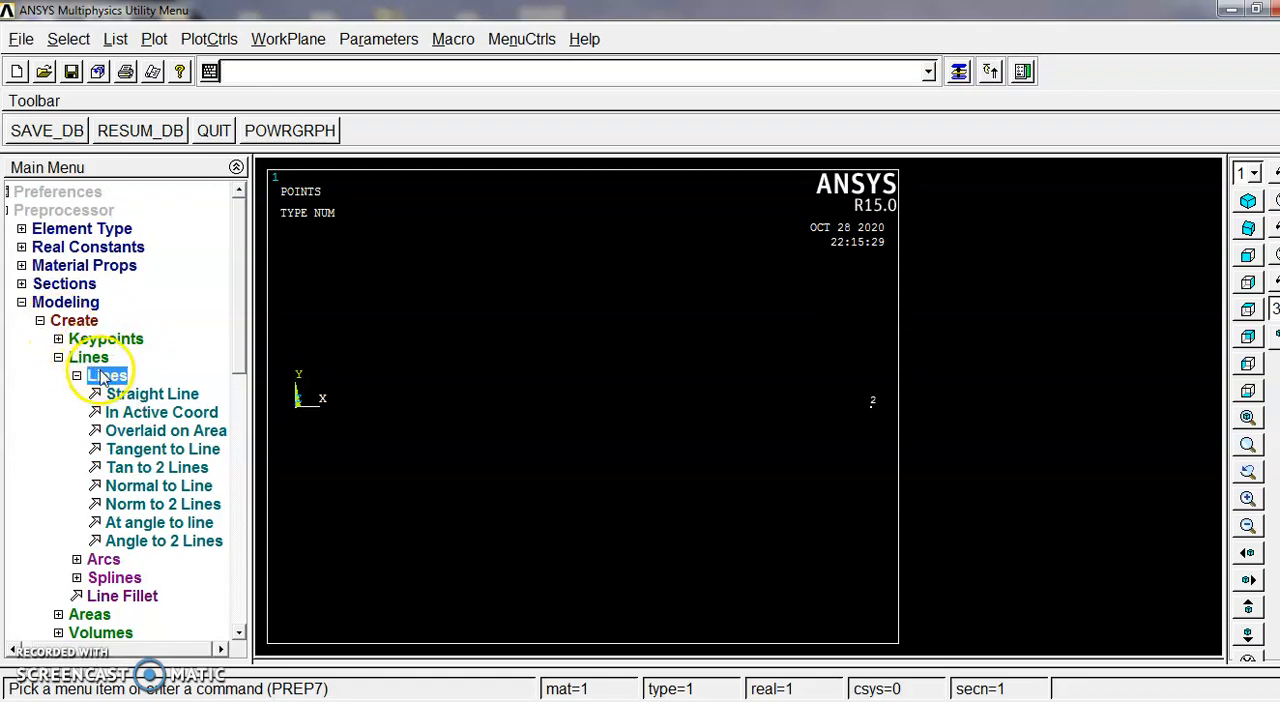
{"action": "left_click", "coordinate": [150, 394]}
{"action": "left_click", "coordinate": [305, 432]}
{"action": "left_click", "coordinate": [860, 444]}
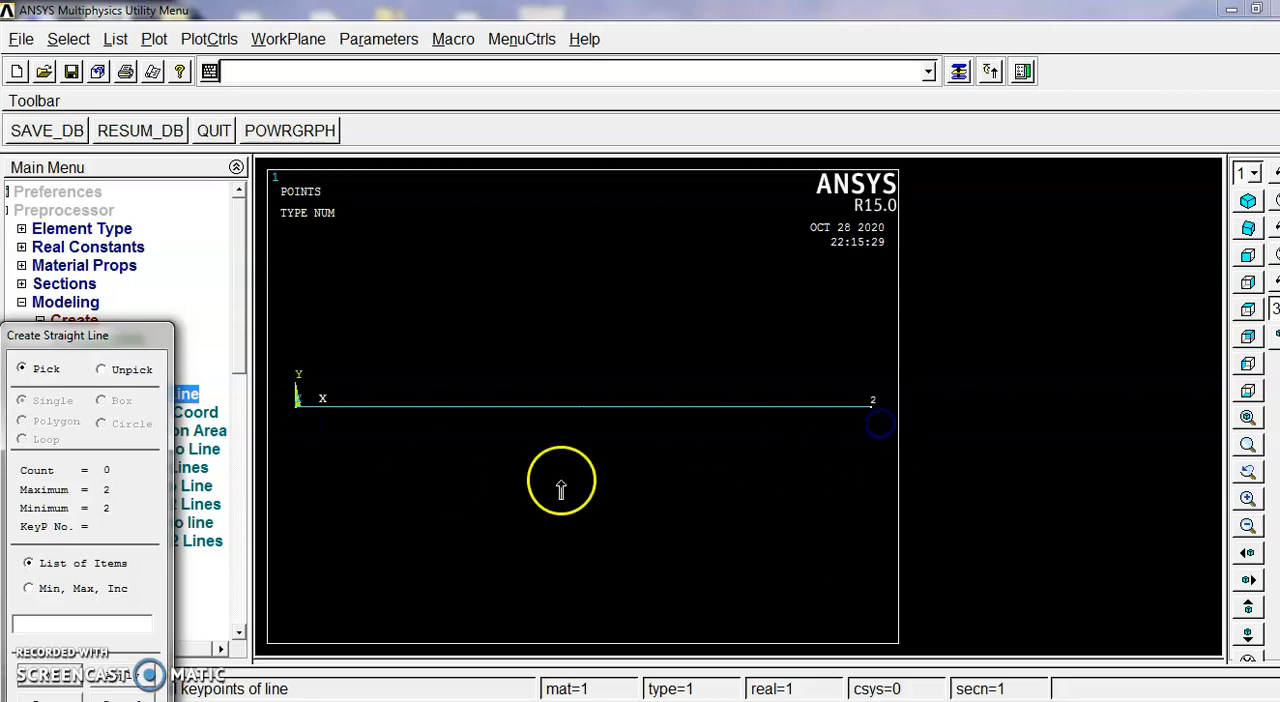
{"action": "left_click", "coordinate": [70, 683]}
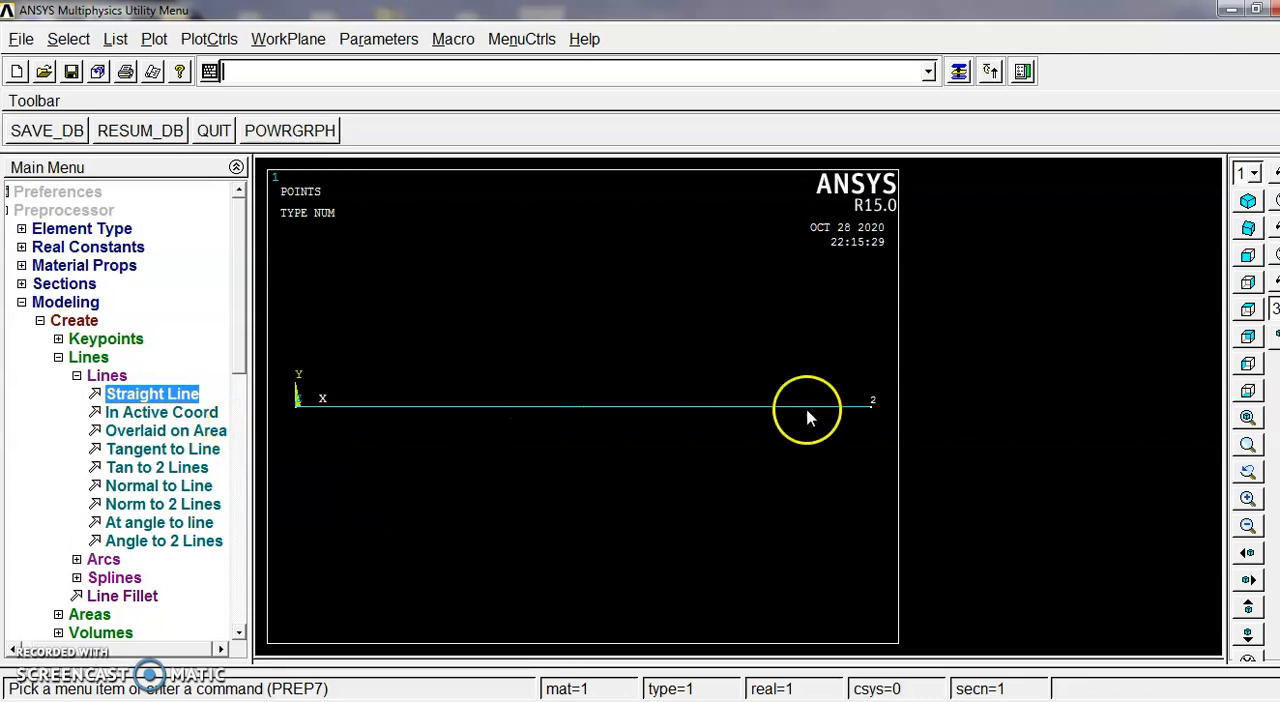
{"action": "left_click", "coordinate": [58, 357]}
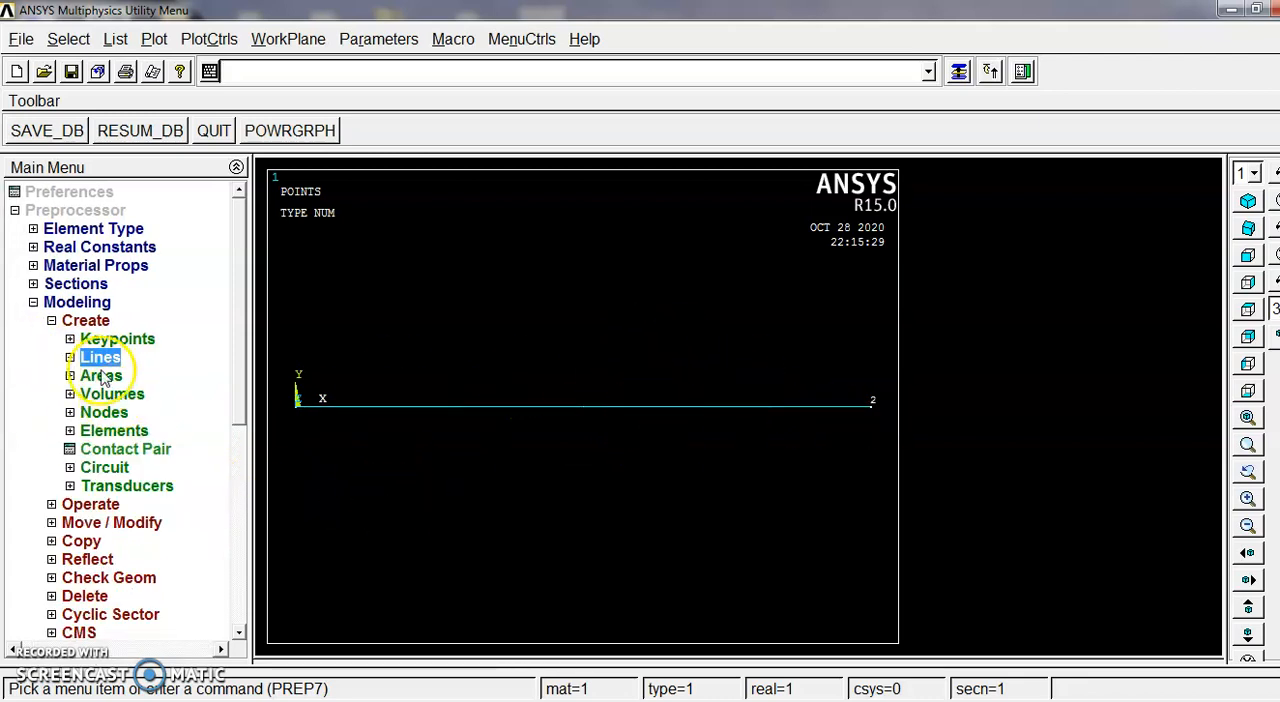
{"action": "left_click", "coordinate": [51, 320]}
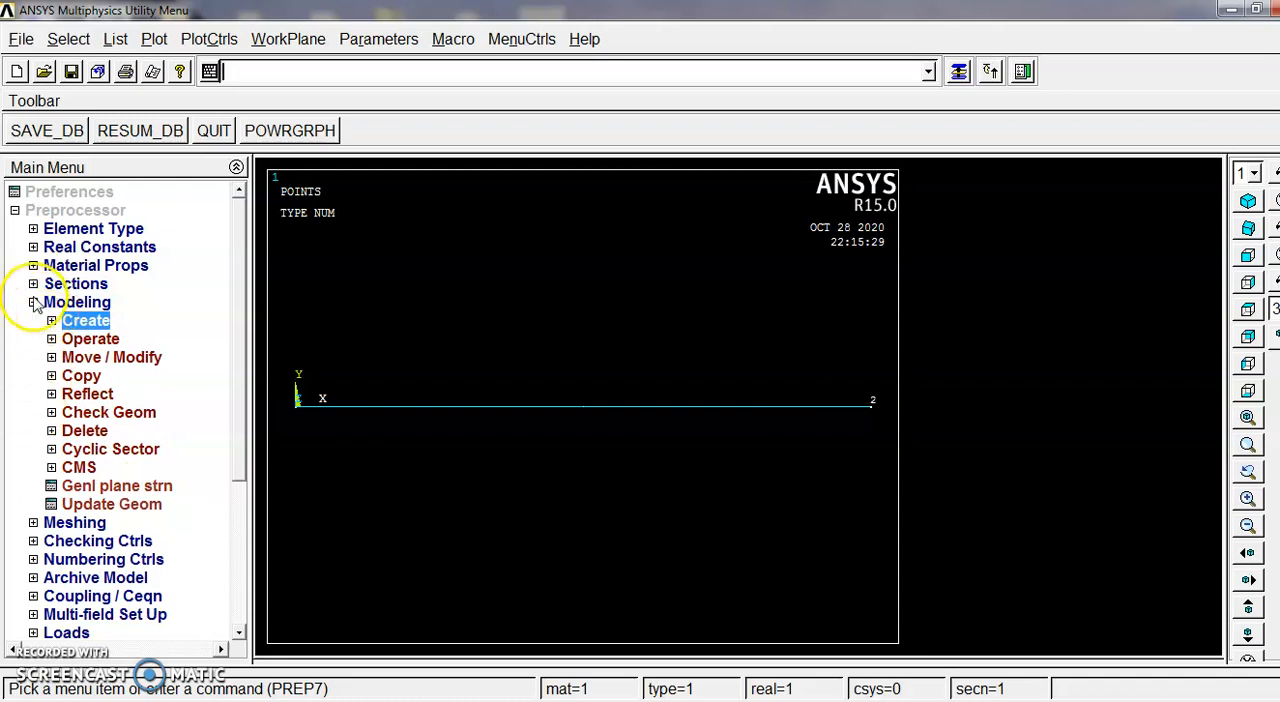
{"action": "left_click", "coordinate": [33, 302]}
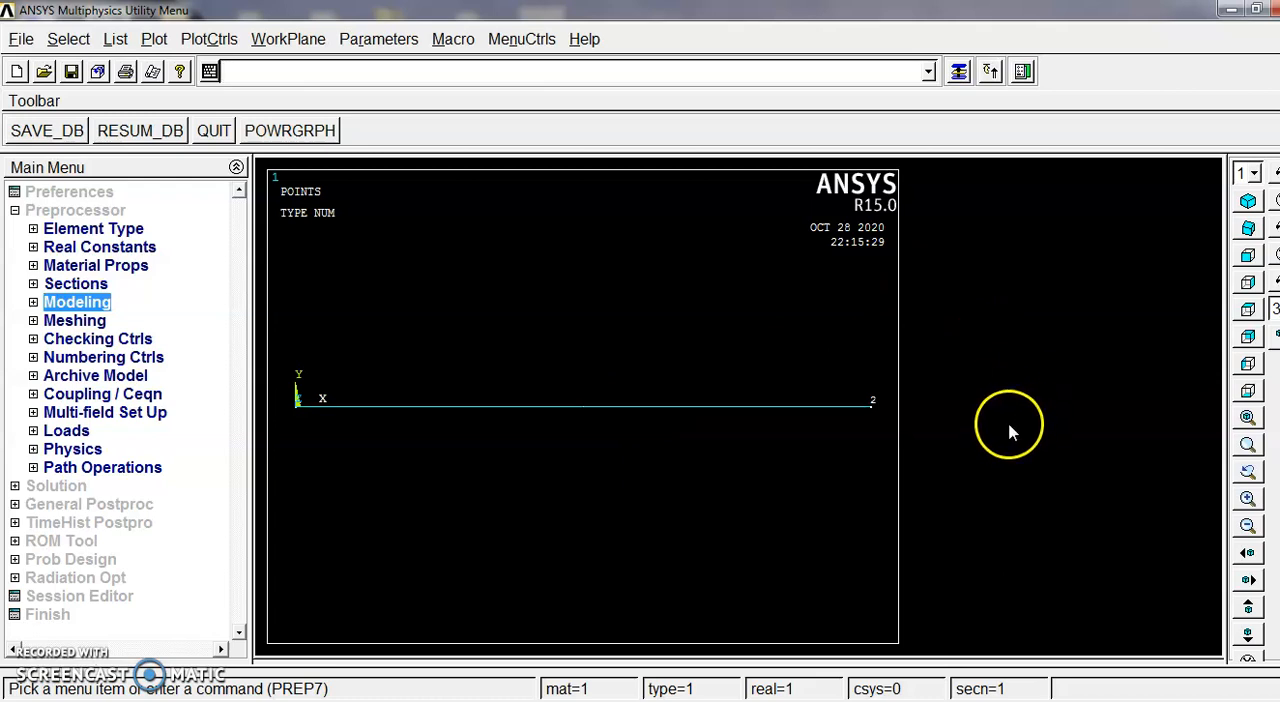
Step: Set the beam line's element size to 50 divisions with the MeshTool
{"action": "left_click", "coordinate": [72, 321]}
{"action": "left_click", "coordinate": [90, 360]}
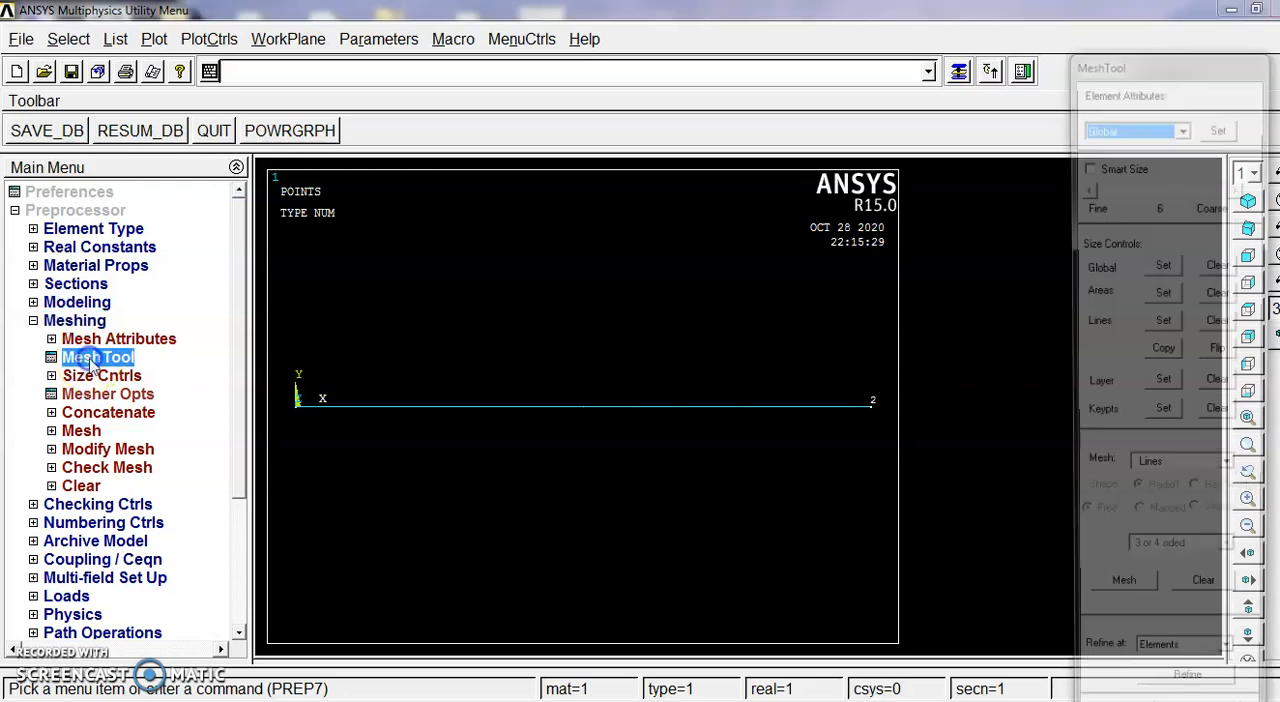
{"action": "left_click", "coordinate": [1162, 323]}
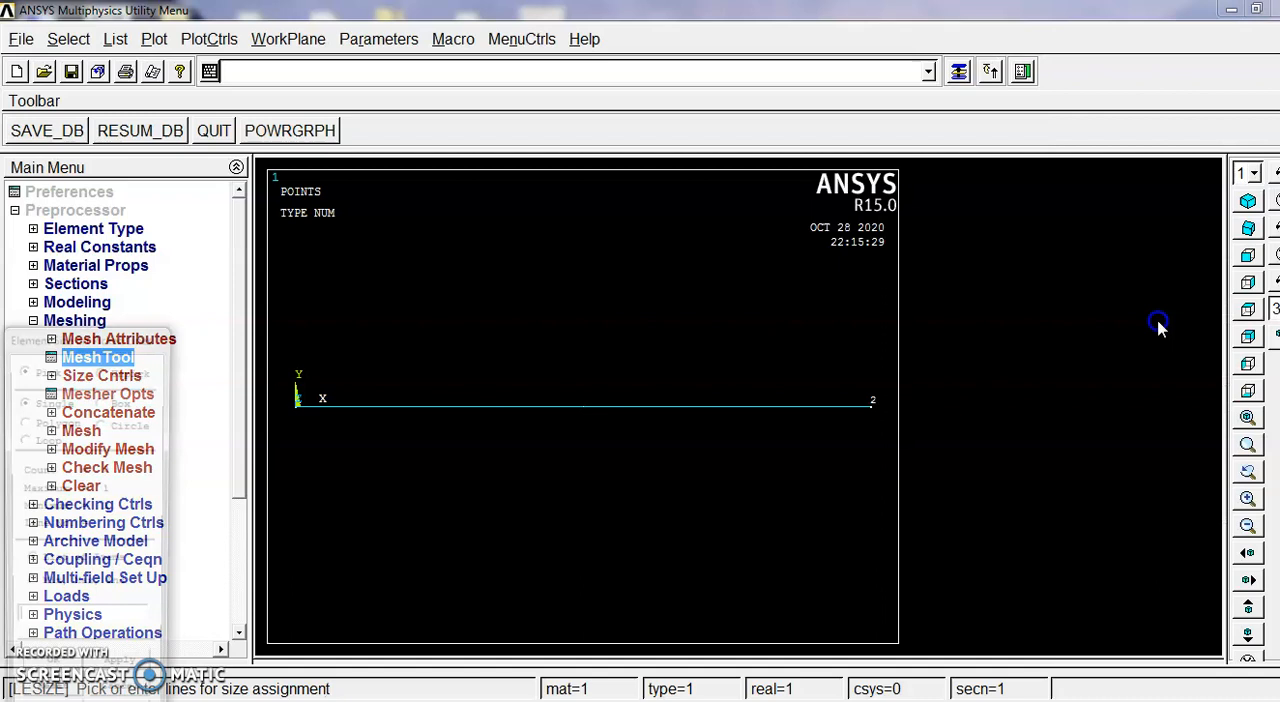
{"action": "left_click", "coordinate": [651, 440]}
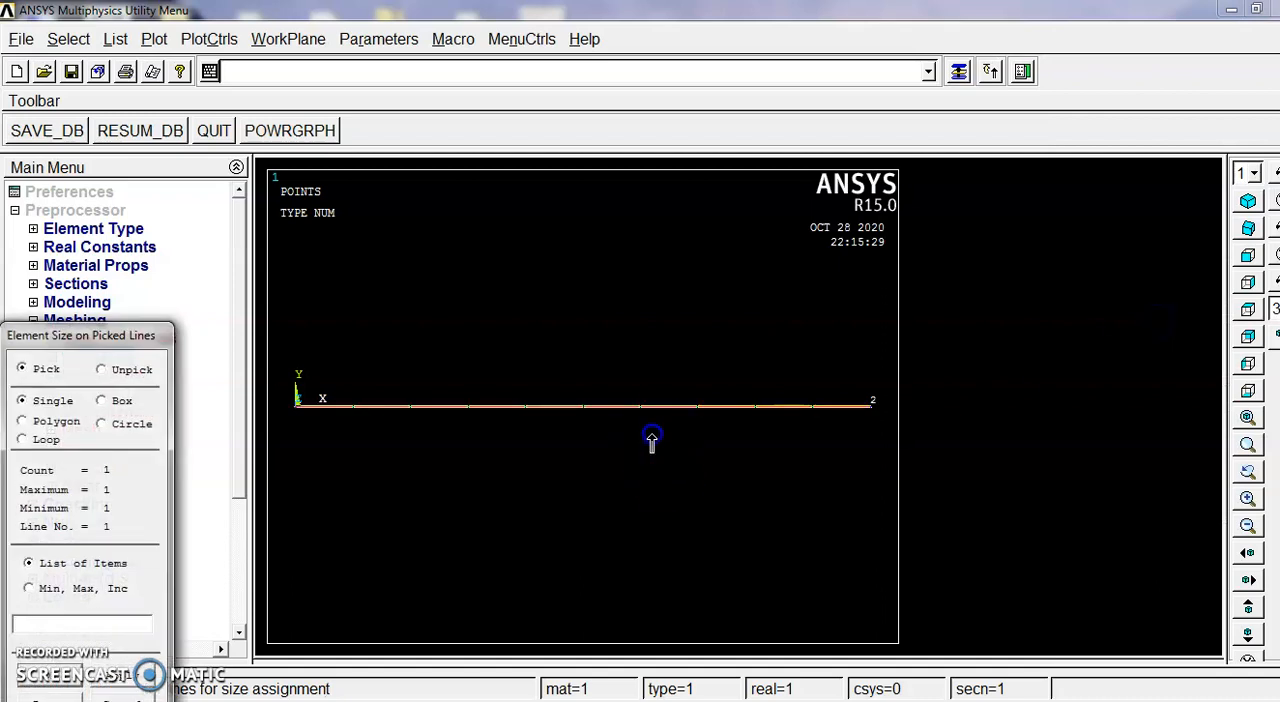
{"action": "left_click", "coordinate": [55, 685]}
{"action": "left_click", "coordinate": [751, 268]}
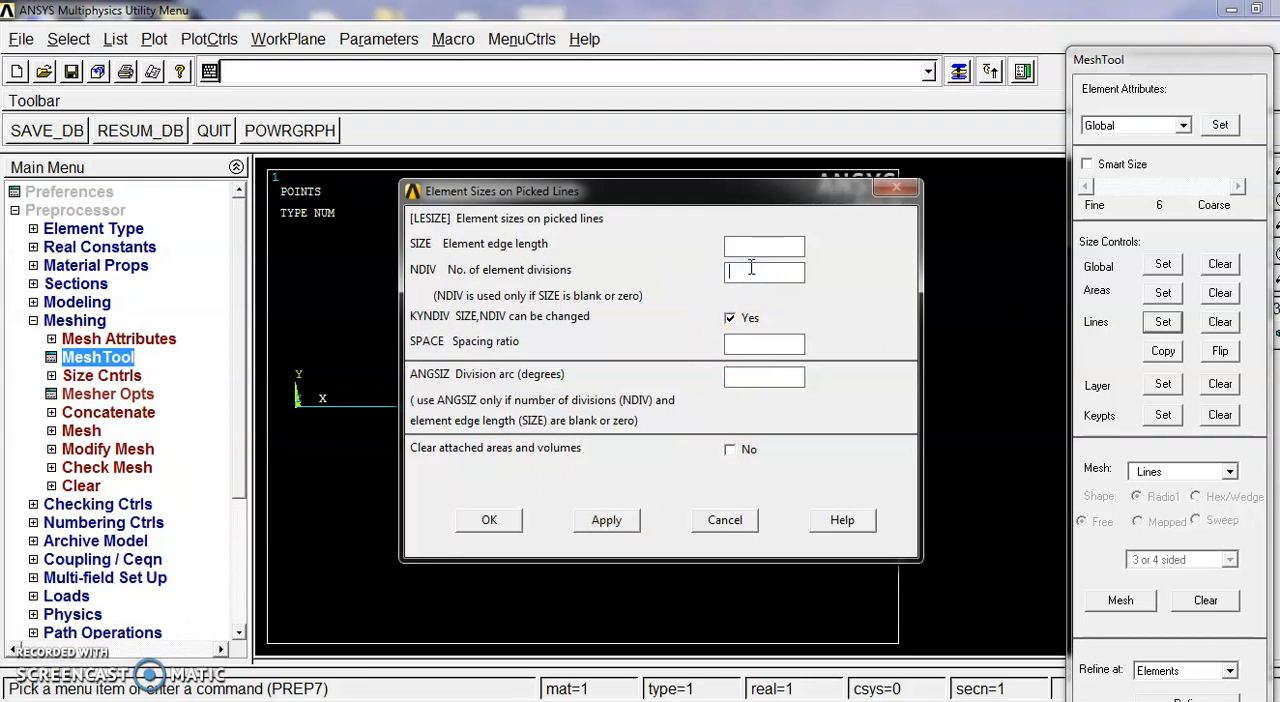
{"action": "left_click", "coordinate": [489, 520]}
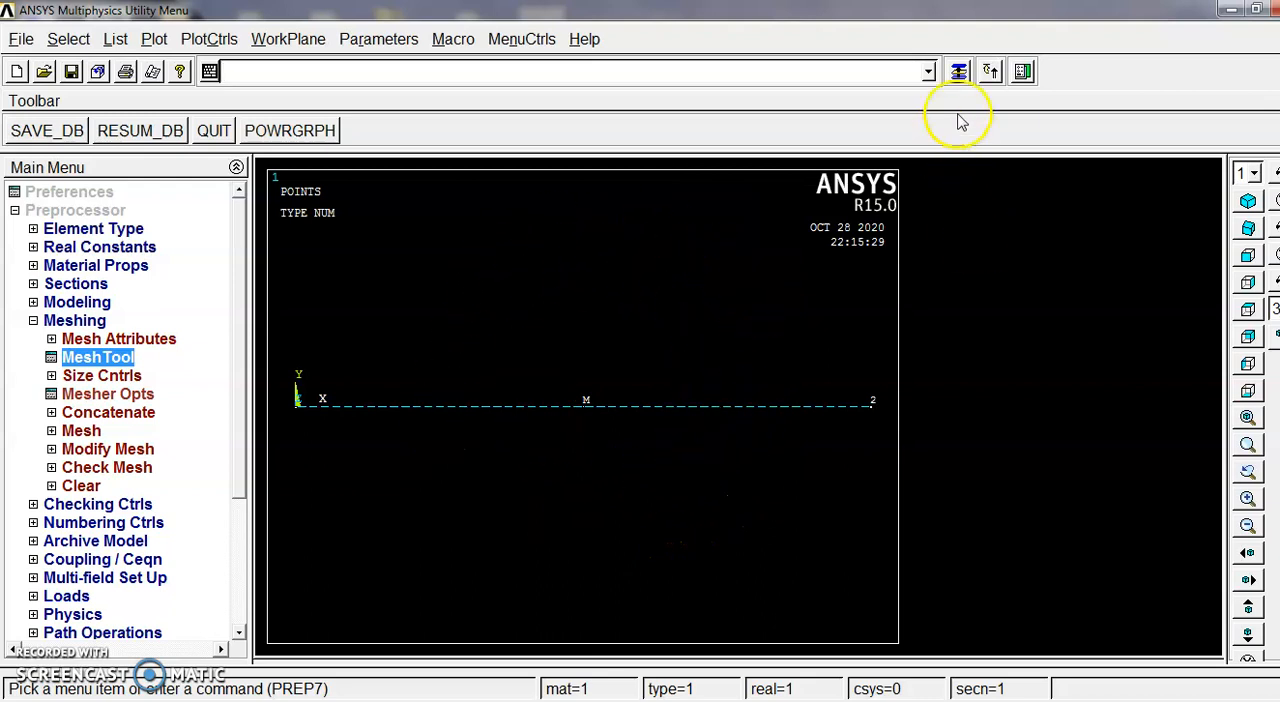
Step: Mesh the beam line between keypoints 1 and 2 using the element divisions already set
{"action": "left_click", "coordinate": [958, 74]}
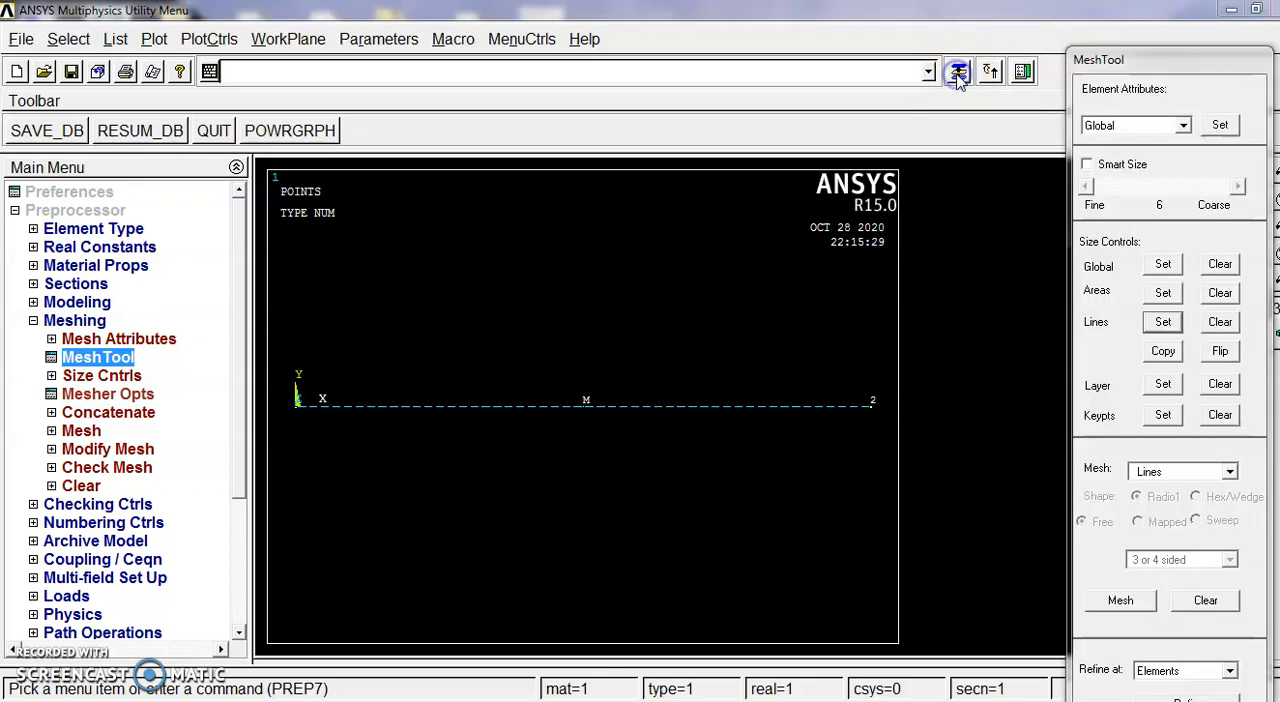
{"action": "left_click_drag", "start_coordinate": [1180, 58], "coordinate": [1175, 8]}
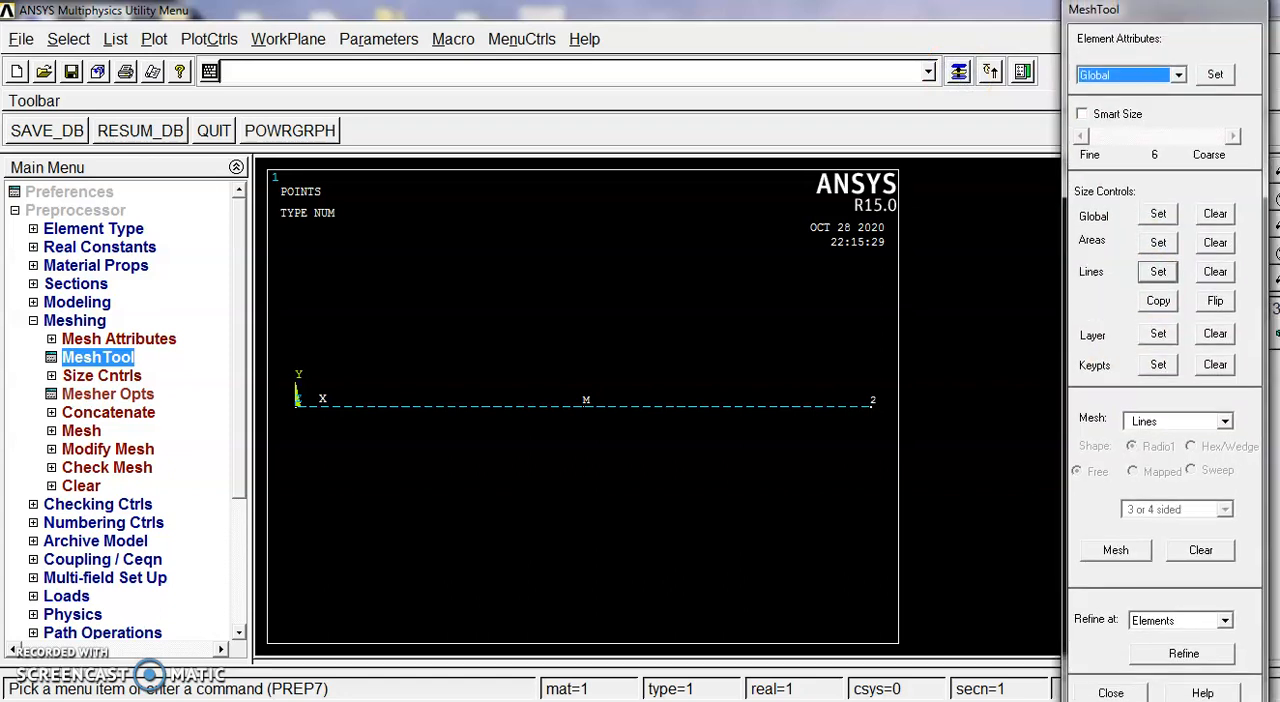
{"action": "left_click", "coordinate": [1114, 551]}
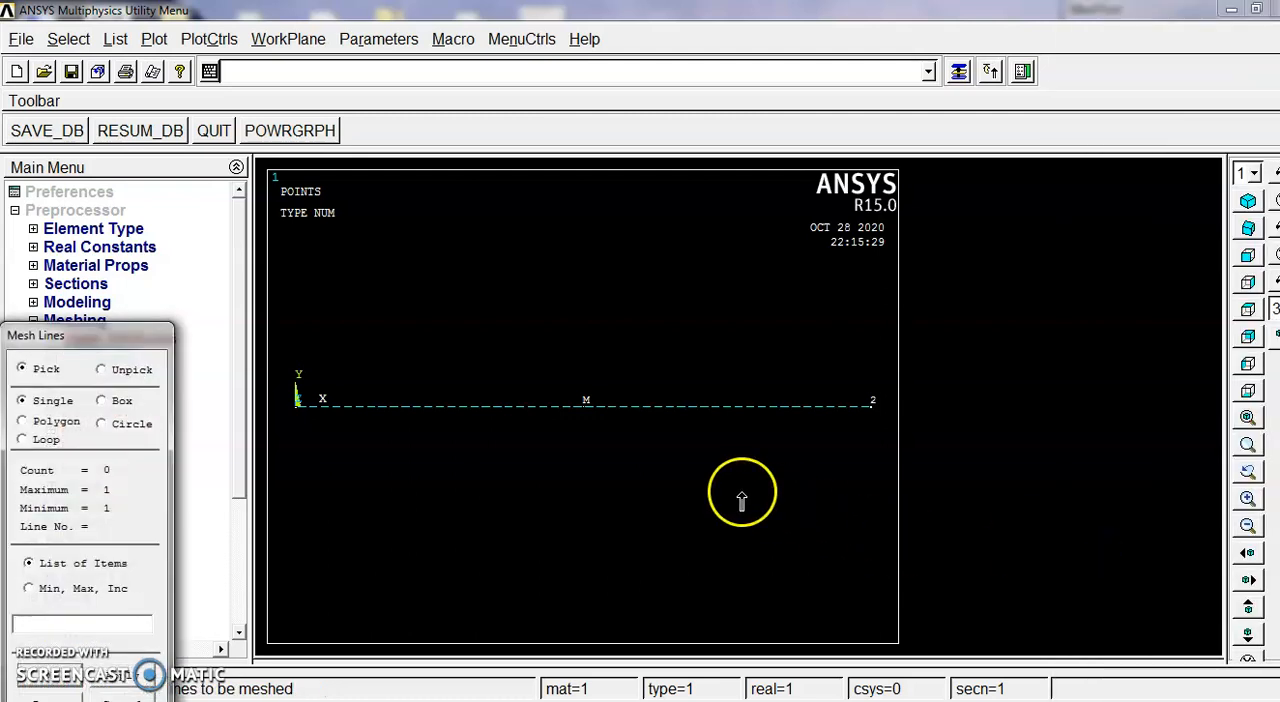
{"action": "left_click", "coordinate": [735, 428]}
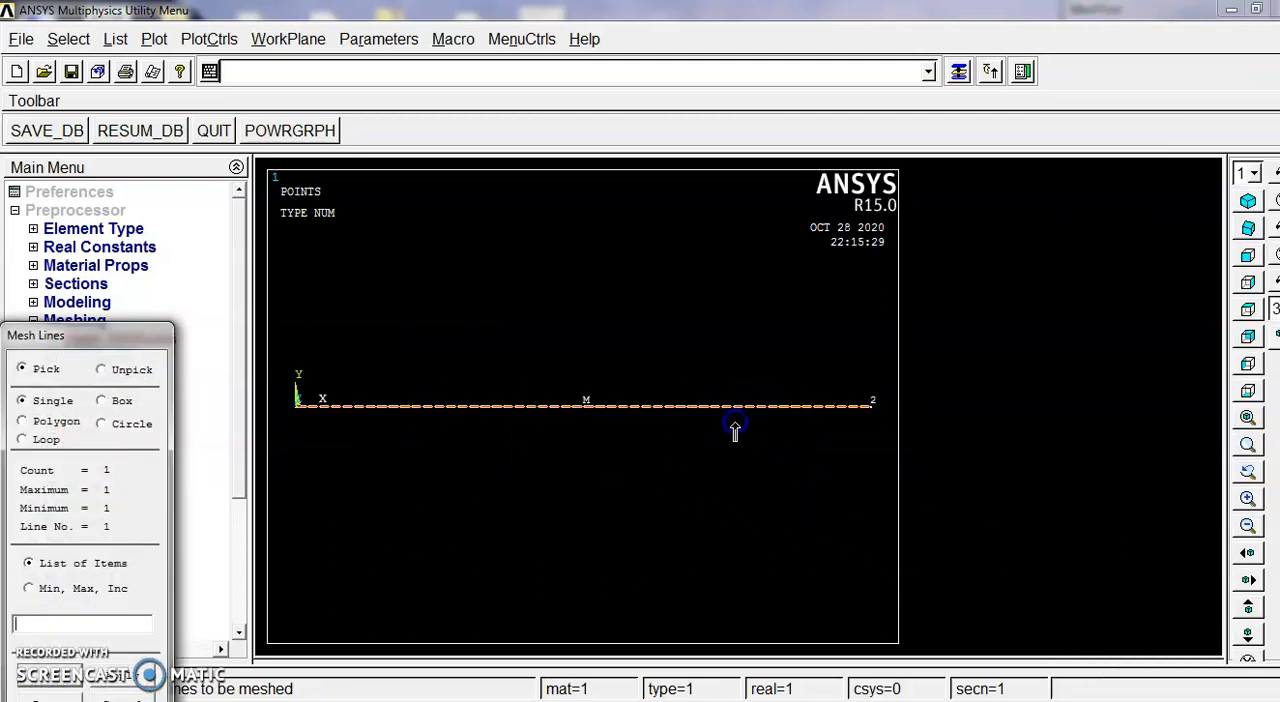
{"action": "left_click", "coordinate": [65, 683]}
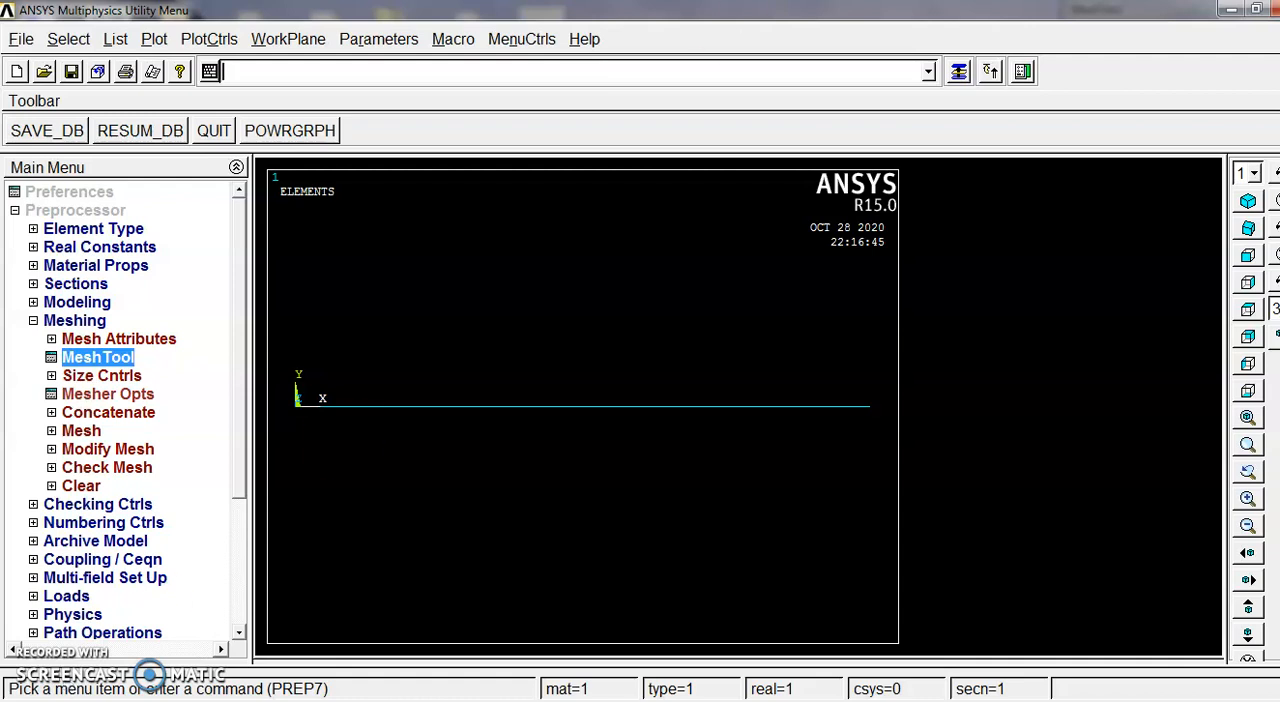
{"action": "left_click", "coordinate": [33, 321]}
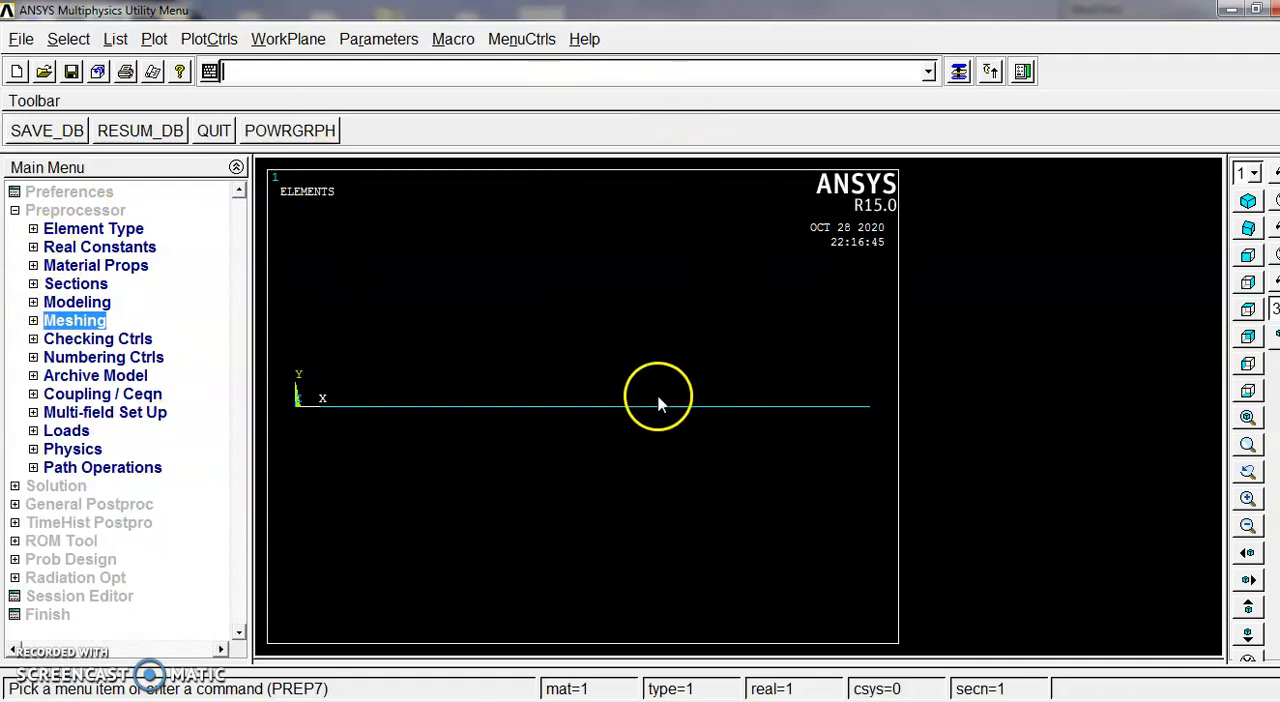
{"action": "left_click", "coordinate": [14, 210]}
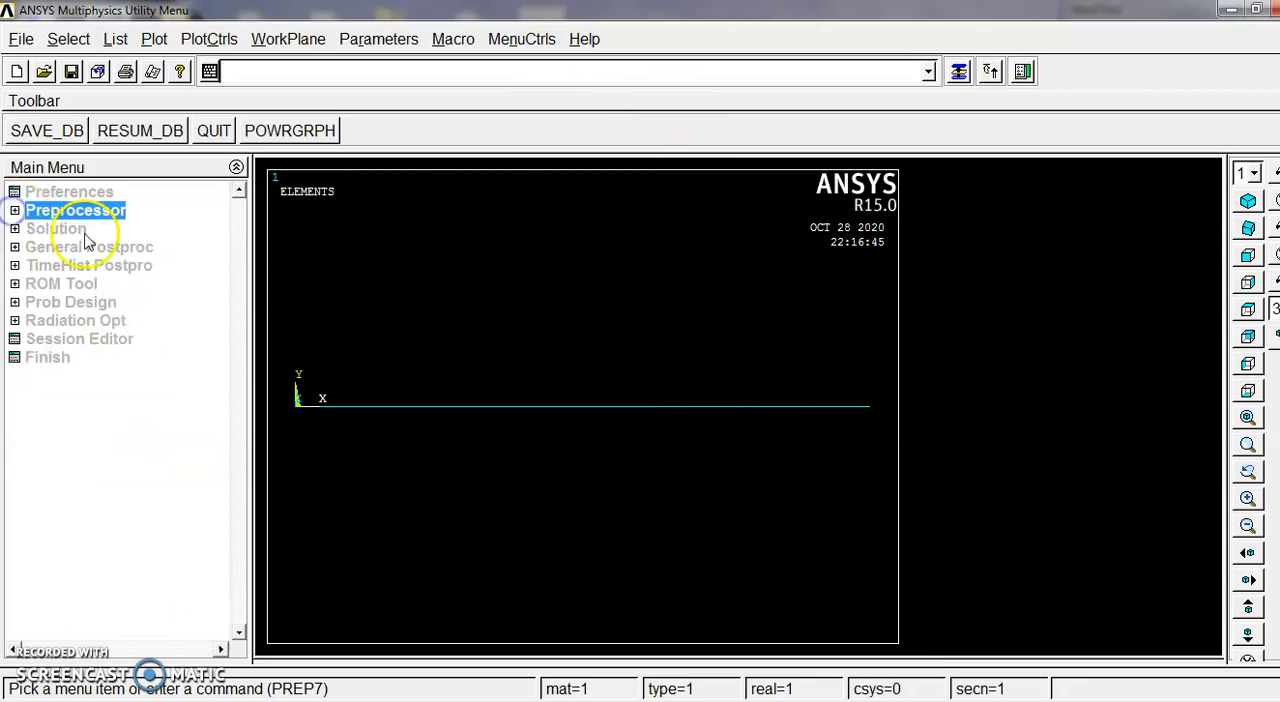
Step: Constrain all degrees of freedom at keypoint 1, the beam's origin end, leaving the displacement value blank, and close the MeshTool
{"action": "left_click", "coordinate": [70, 213]}
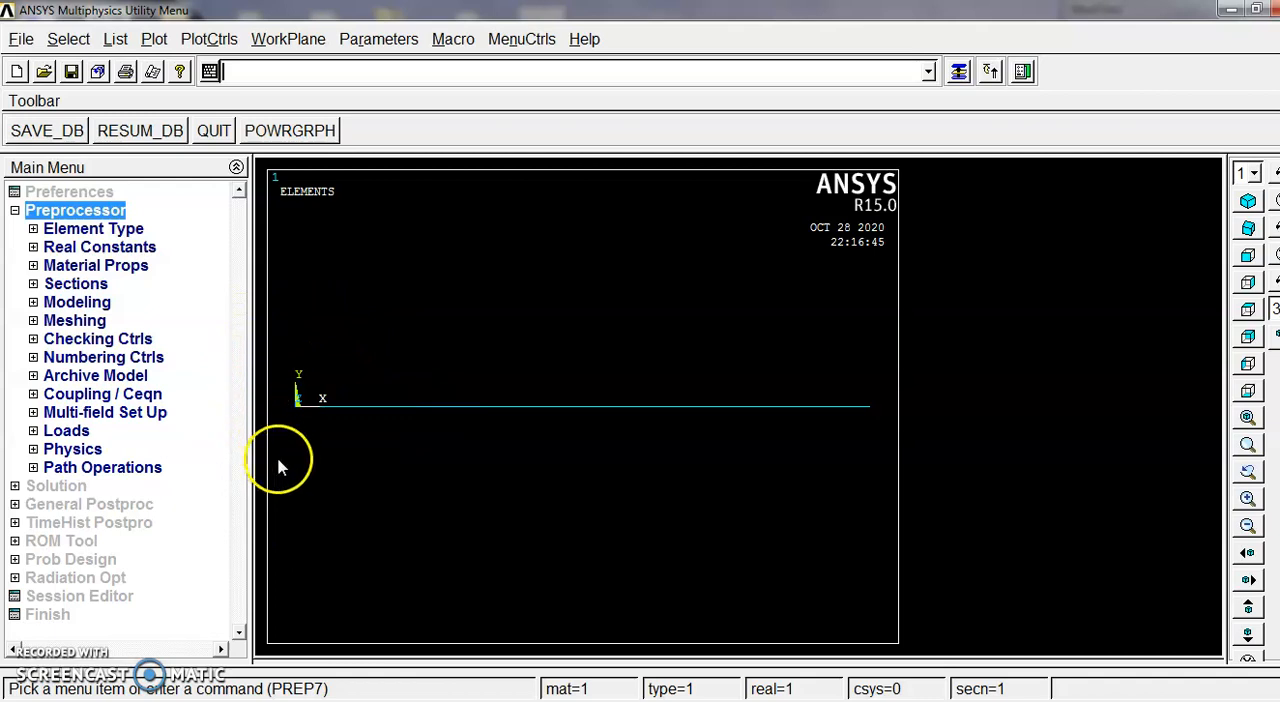
{"action": "left_click", "coordinate": [70, 431]}
{"action": "left_click", "coordinate": [112, 467]}
{"action": "left_click", "coordinate": [104, 505]}
{"action": "left_click", "coordinate": [132, 523]}
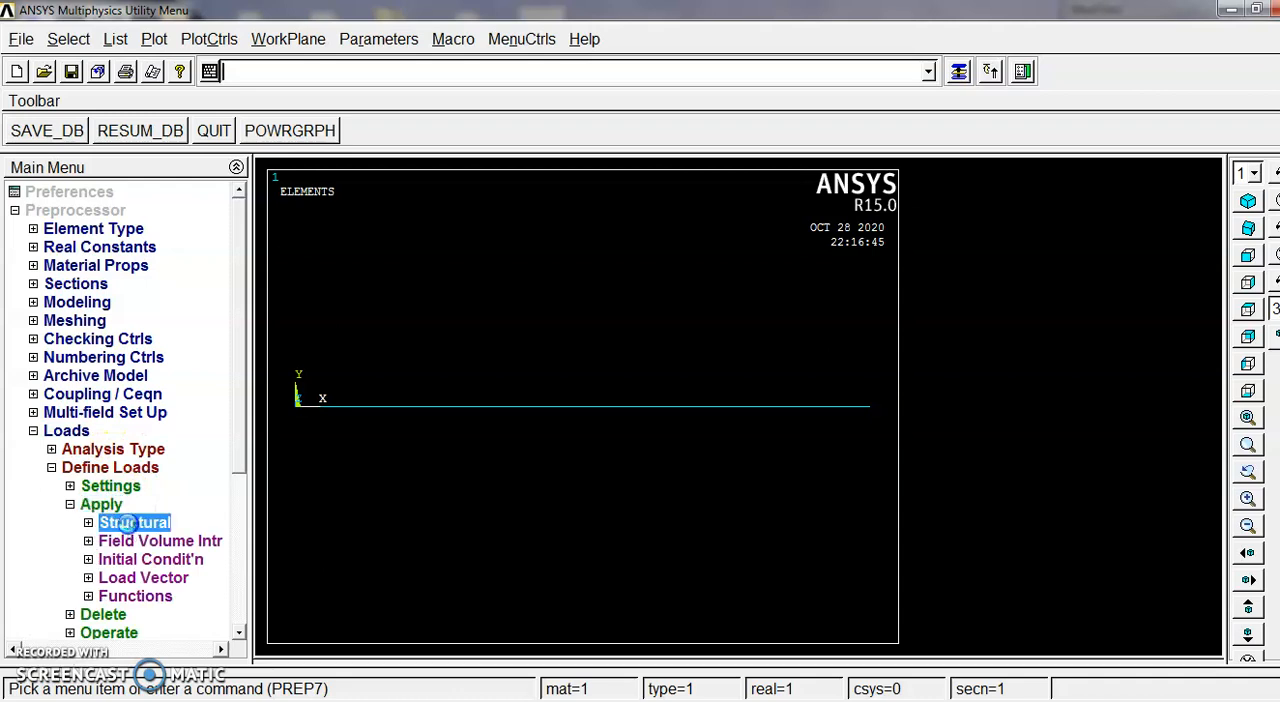
{"action": "left_click", "coordinate": [138, 540]}
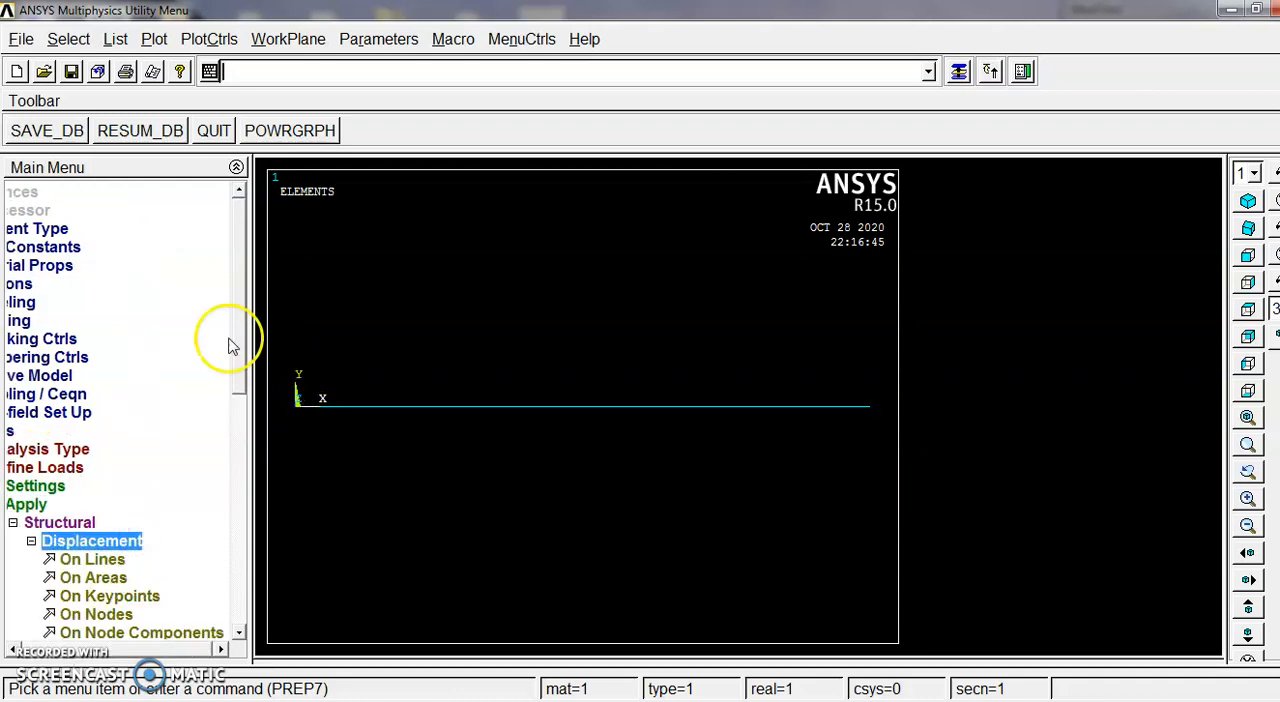
{"action": "left_click_drag", "start_coordinate": [240, 354], "coordinate": [234, 429]}
{"action": "left_click", "coordinate": [118, 440]}
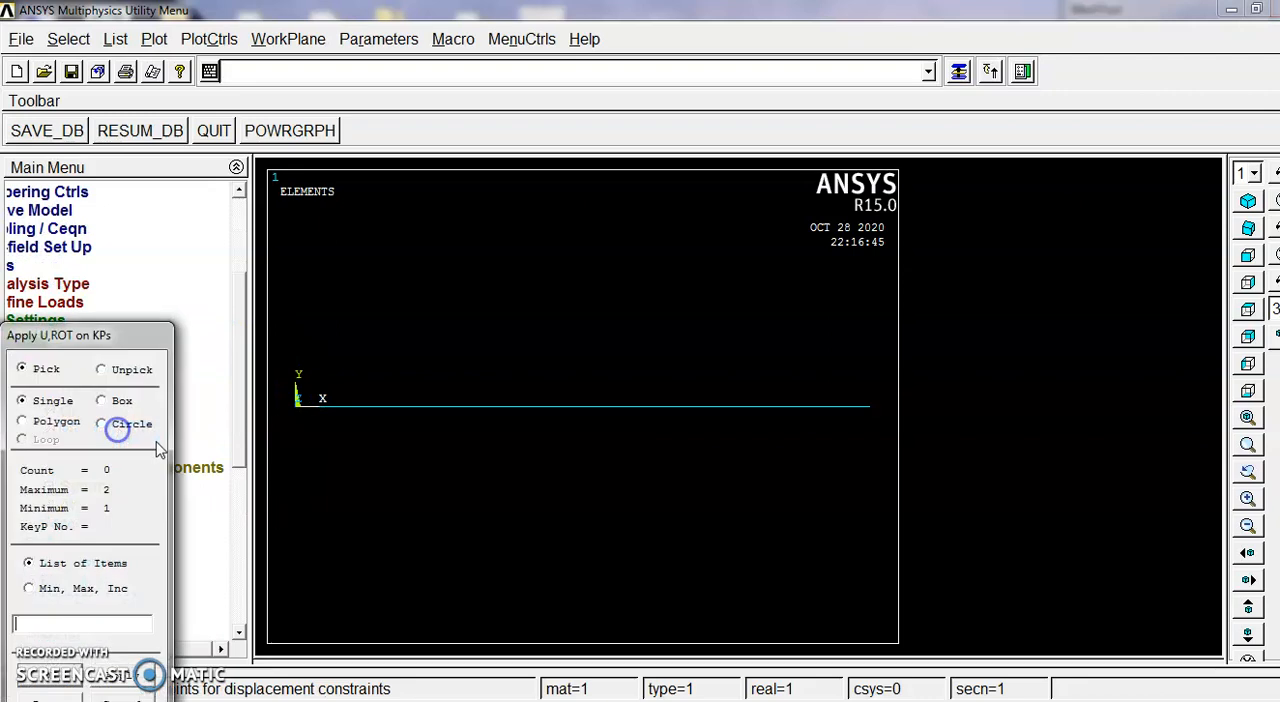
{"action": "left_click", "coordinate": [293, 425]}
{"action": "left_click", "coordinate": [64, 683]}
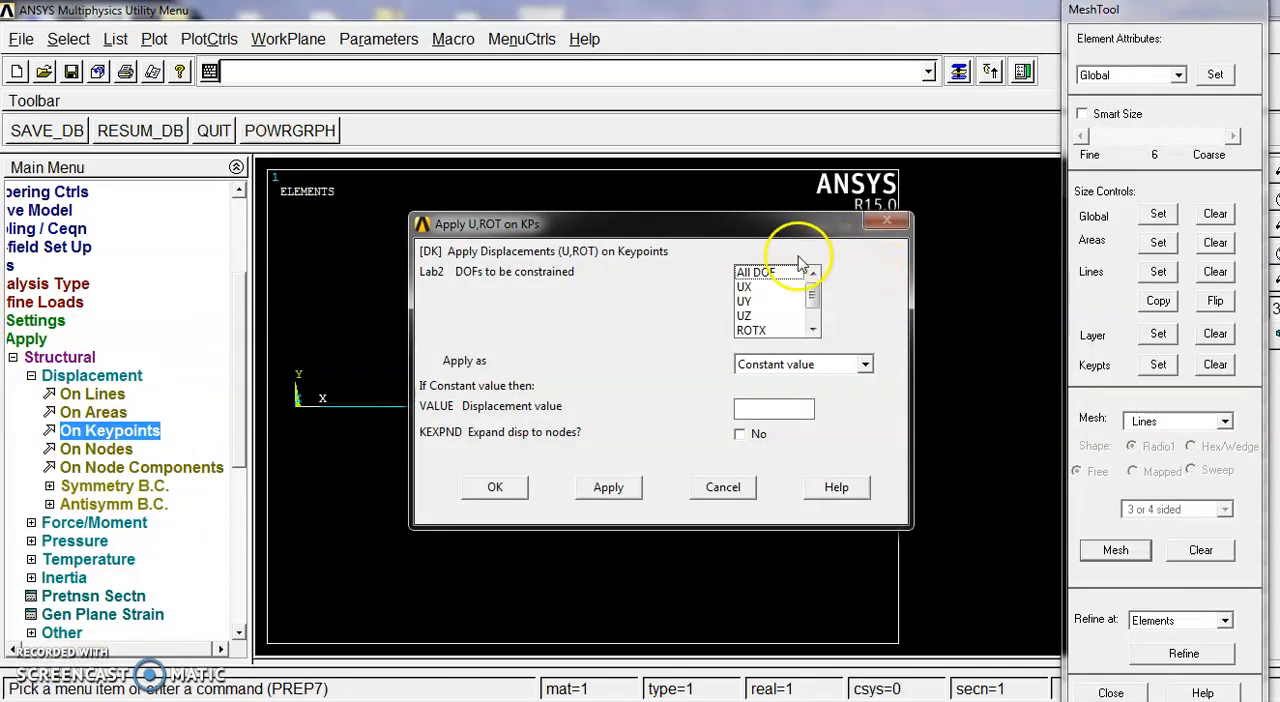
{"action": "left_click", "coordinate": [765, 273]}
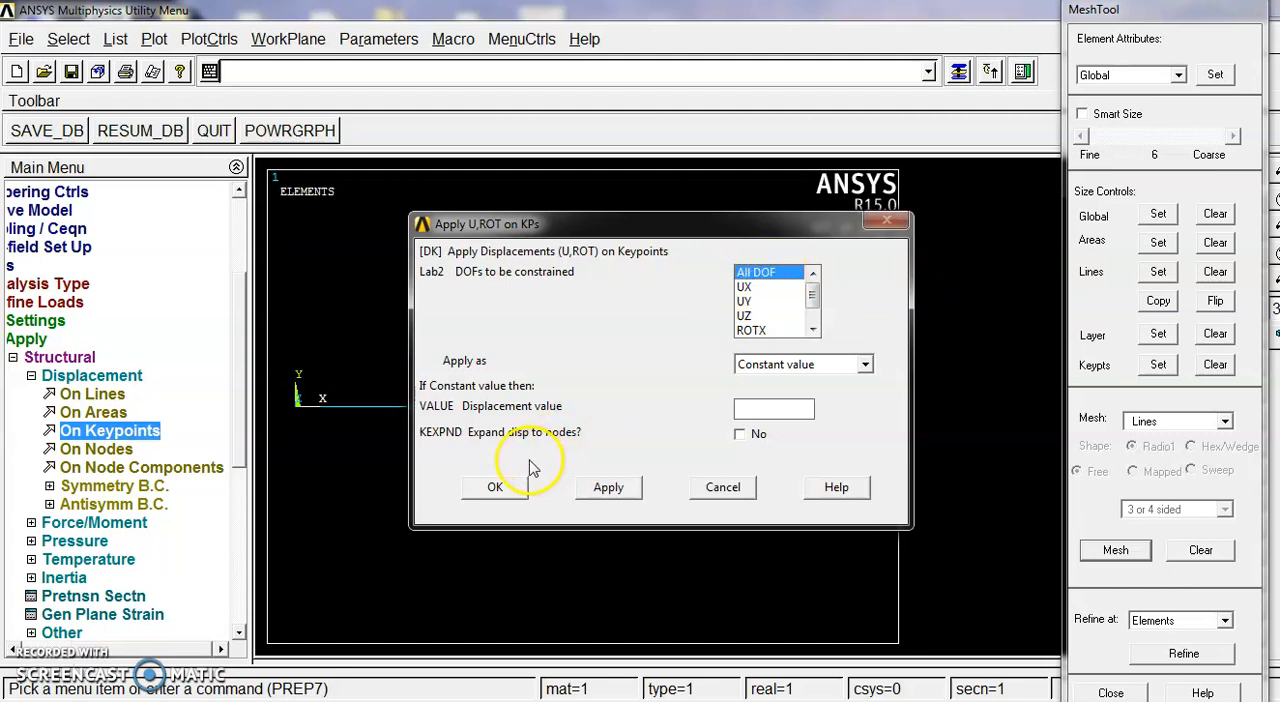
{"action": "left_click", "coordinate": [497, 486]}
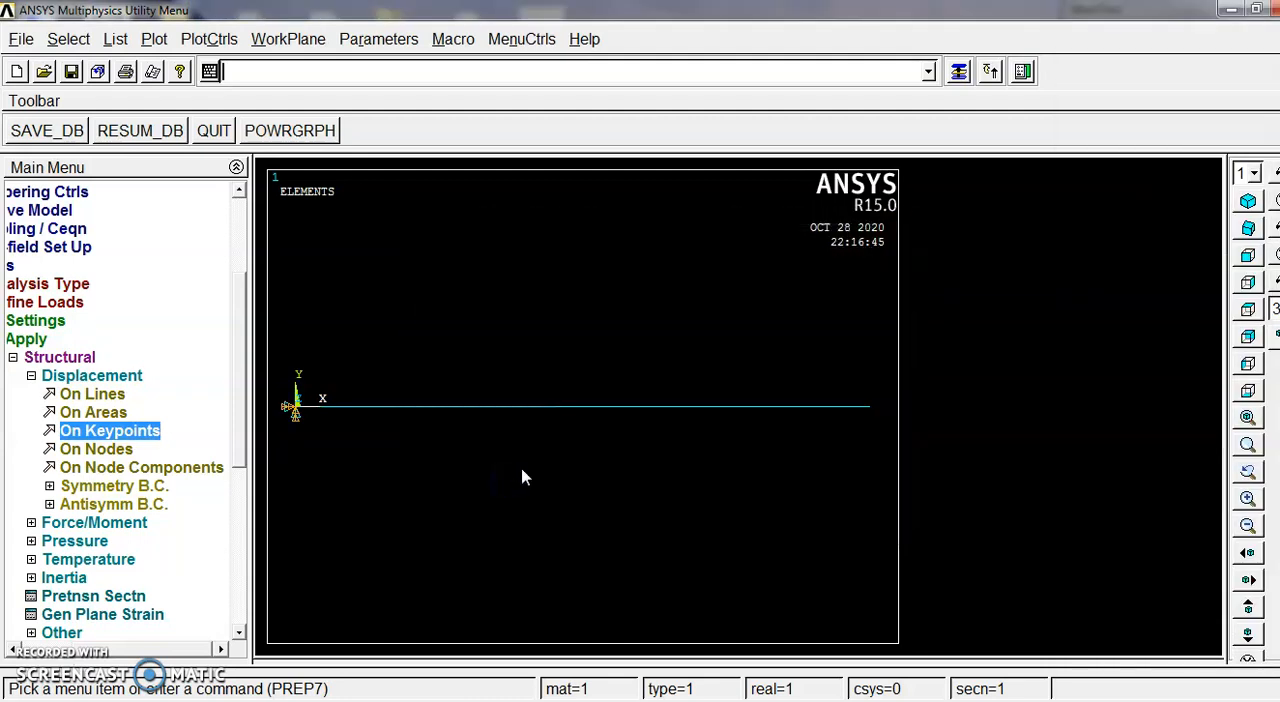
{"action": "left_click", "coordinate": [958, 72]}
{"action": "left_click", "coordinate": [1110, 693]}
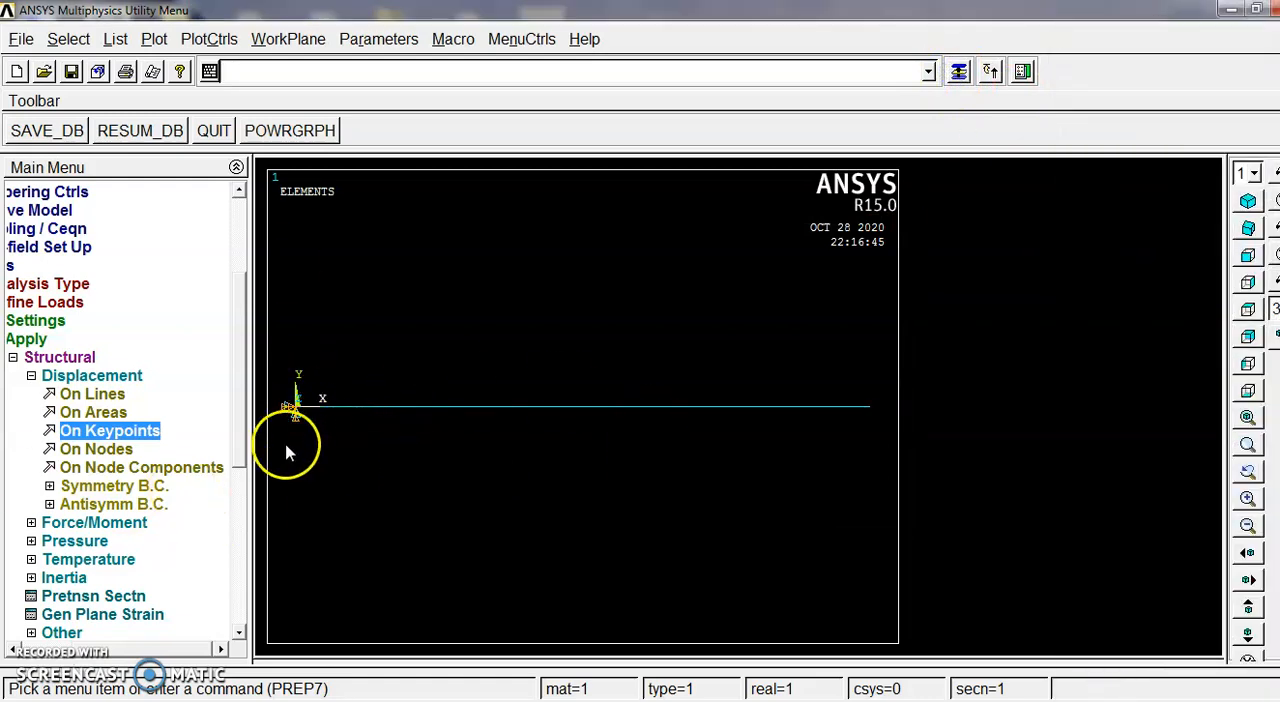
Step: Define a new analysis for the beam with the analysis type set to Modal
{"action": "left_click", "coordinate": [40, 357]}
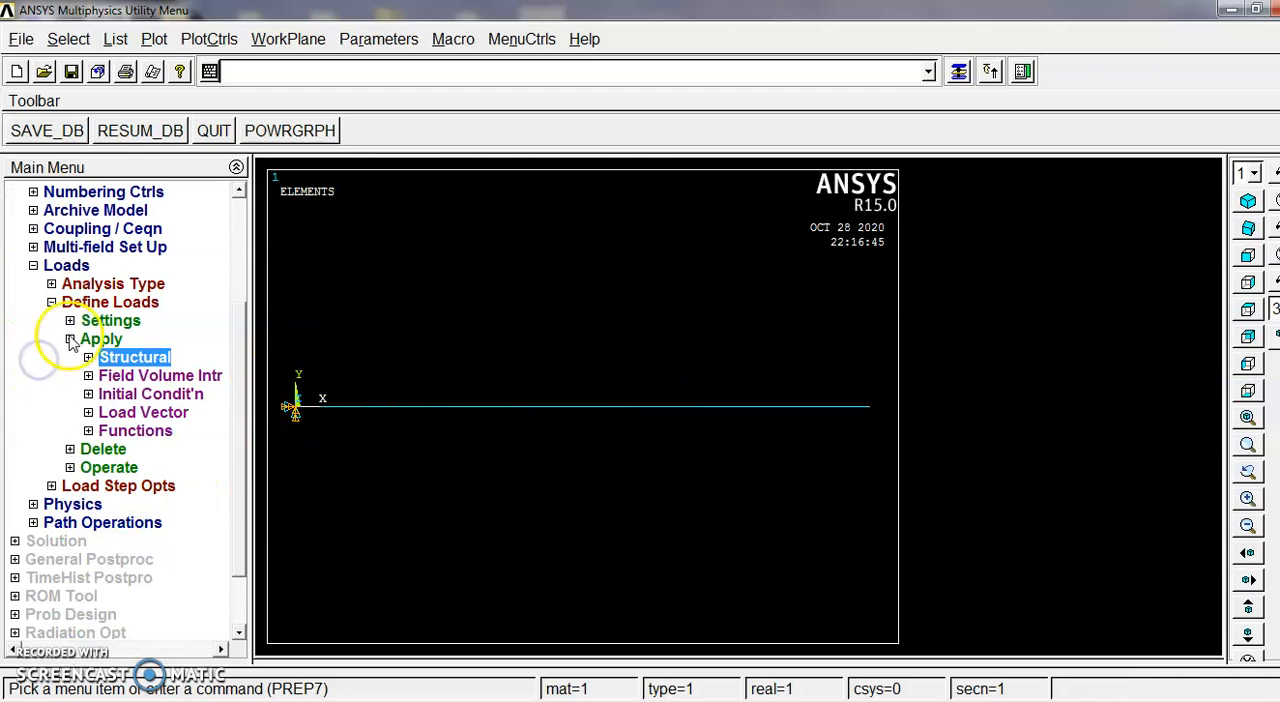
{"action": "left_click", "coordinate": [72, 340]}
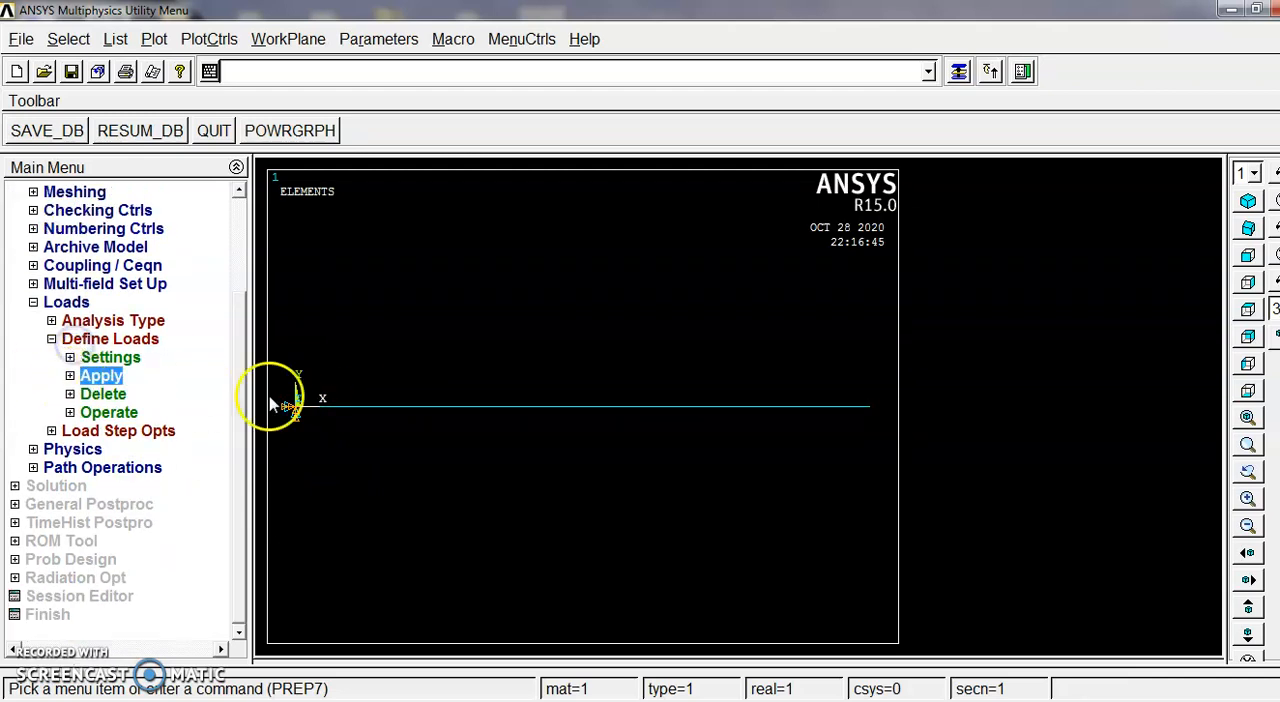
{"action": "left_click", "coordinate": [62, 341]}
{"action": "left_click", "coordinate": [62, 340]}
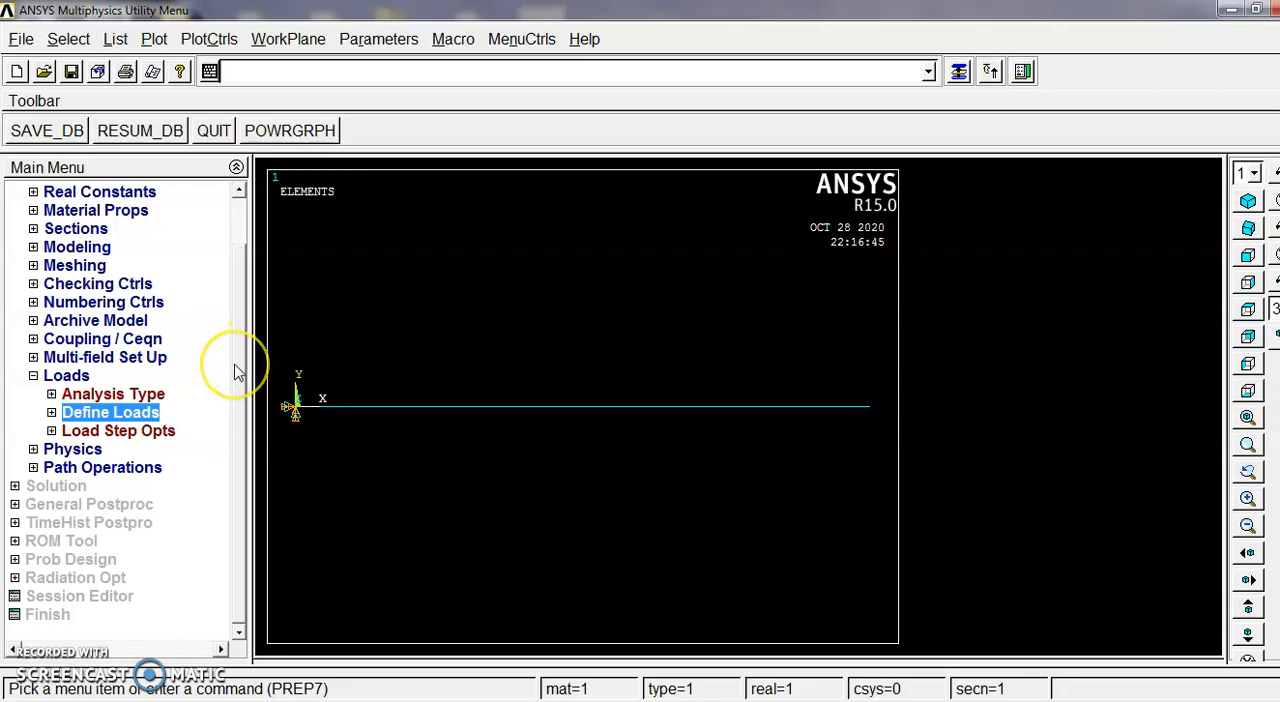
{"action": "left_click", "coordinate": [131, 395]}
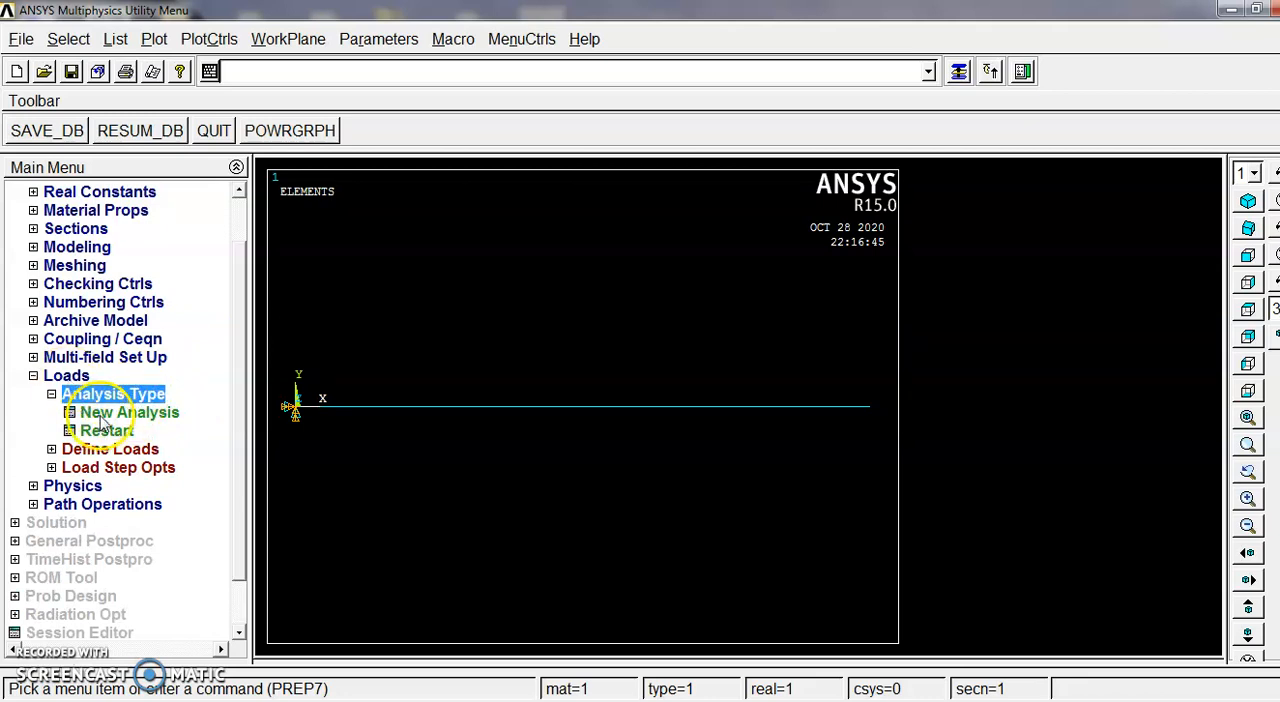
{"action": "left_click", "coordinate": [110, 413]}
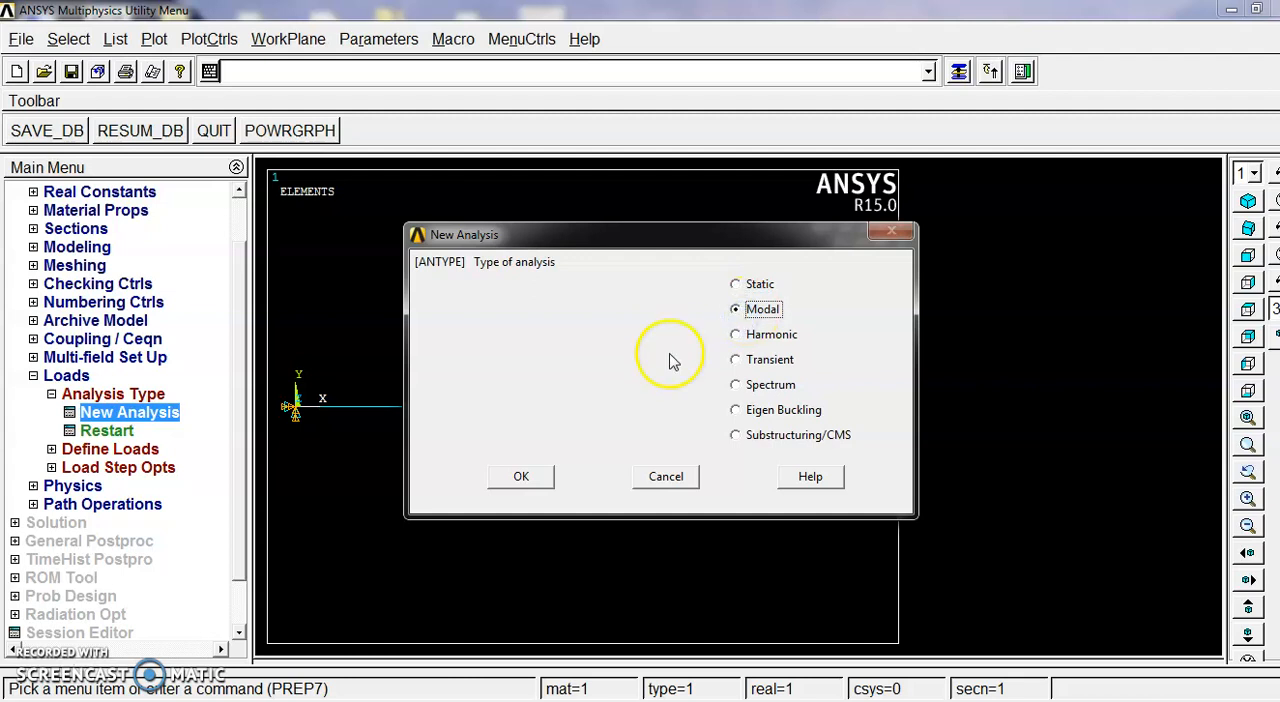
{"action": "left_click", "coordinate": [518, 478]}
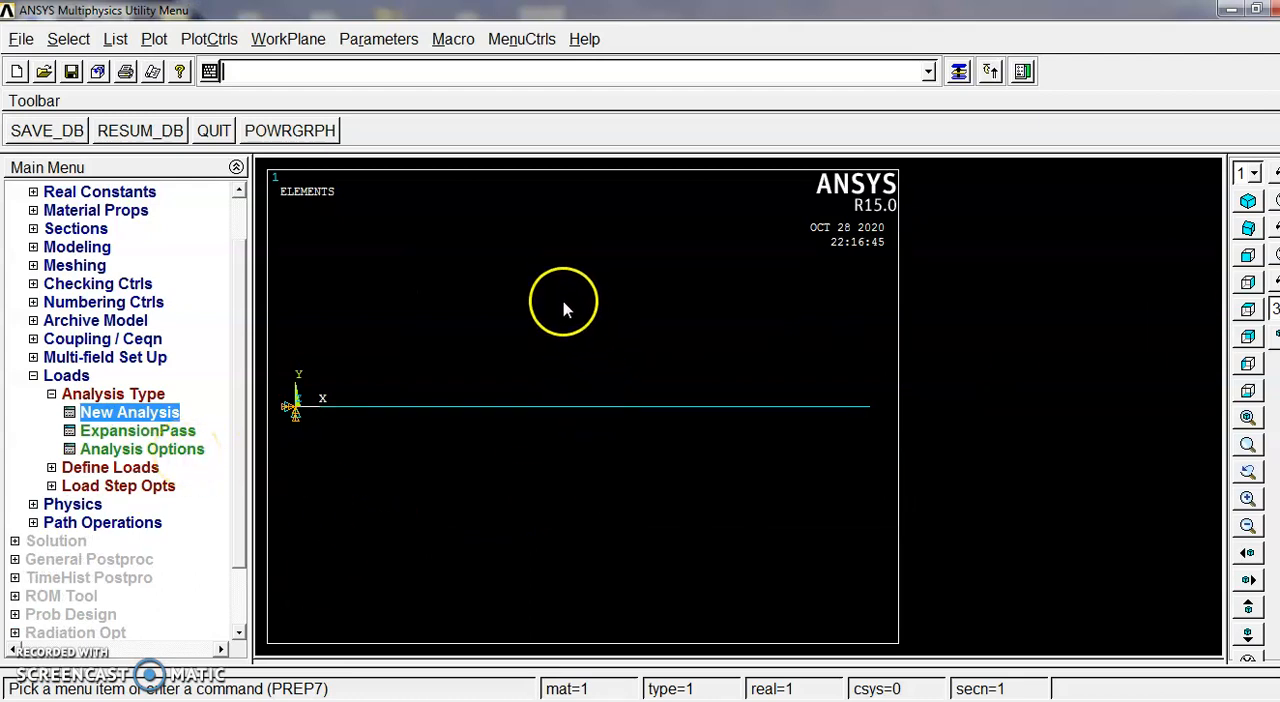
Step: Set the modal options to Block Lanczos with 3 modes to extract, a frequency range of 0 to 100, and mode shapes normalized to mass matrix
{"action": "left_click", "coordinate": [160, 450]}
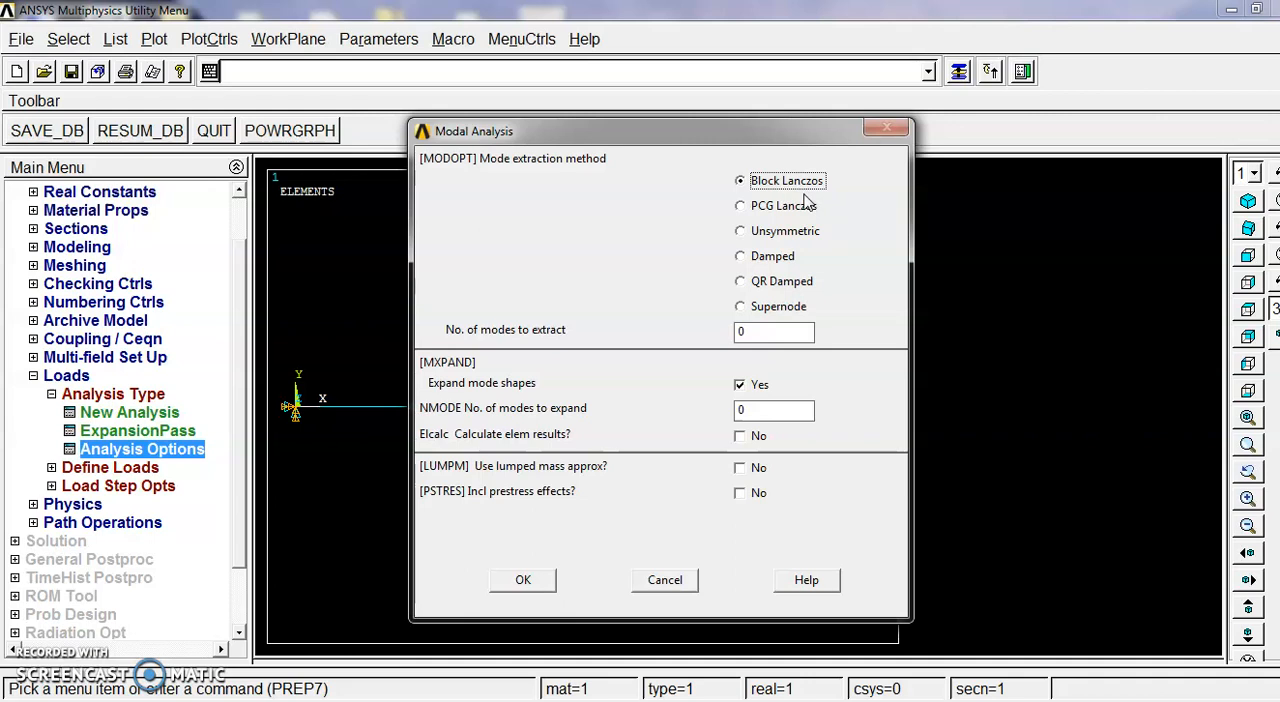
{"action": "left_click_drag", "start_coordinate": [752, 331], "coordinate": [718, 329]}
{"action": "left_click", "coordinate": [523, 581]}
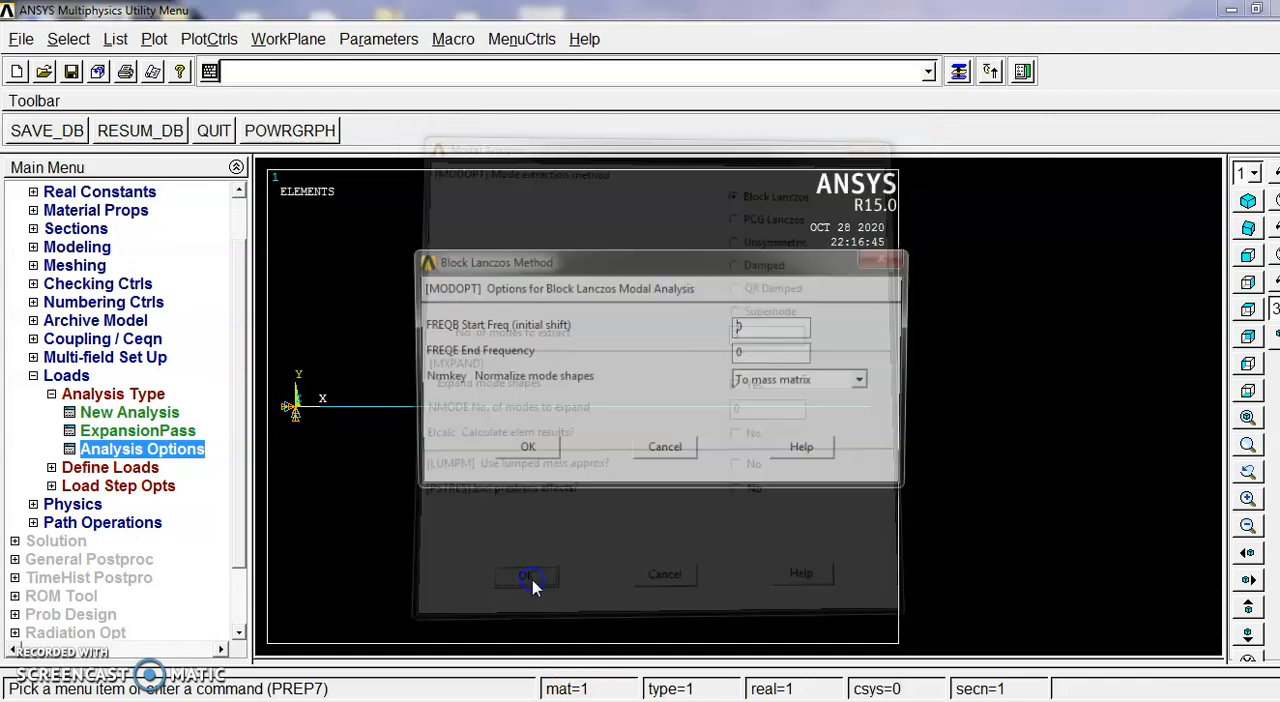
{"action": "left_click_drag", "start_coordinate": [772, 325], "coordinate": [696, 322]}
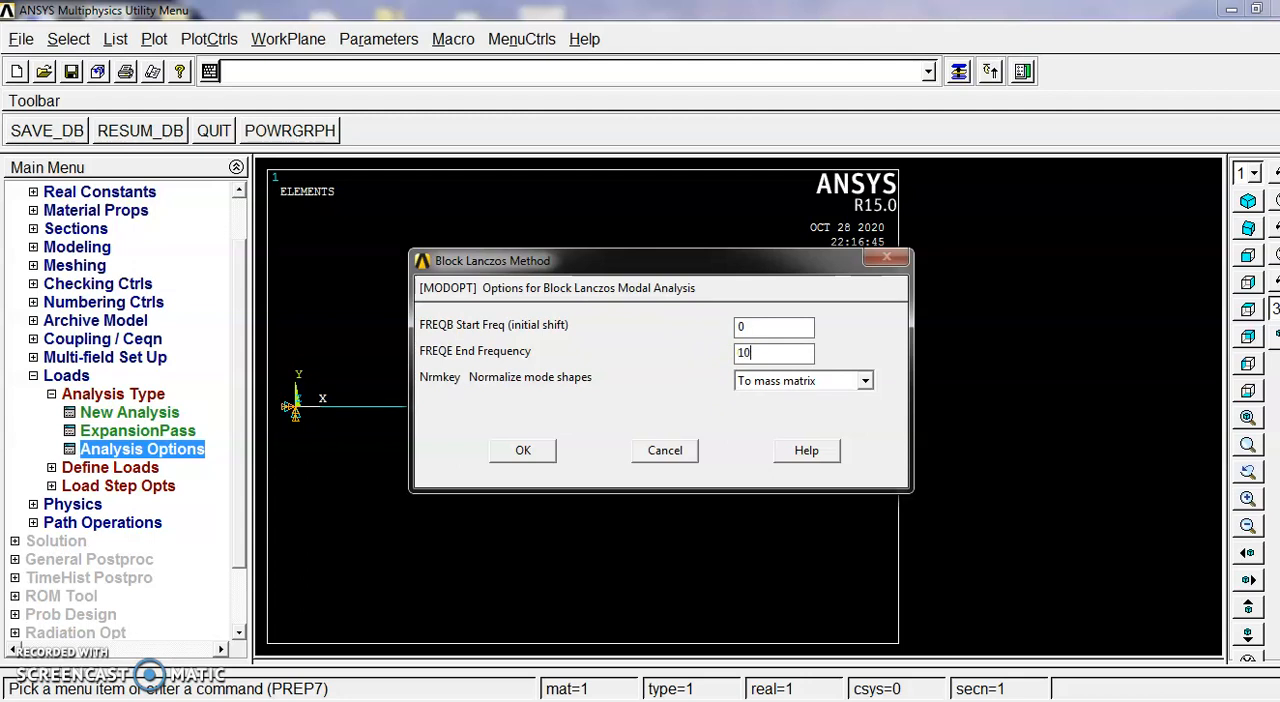
{"action": "left_click", "coordinate": [785, 383]}
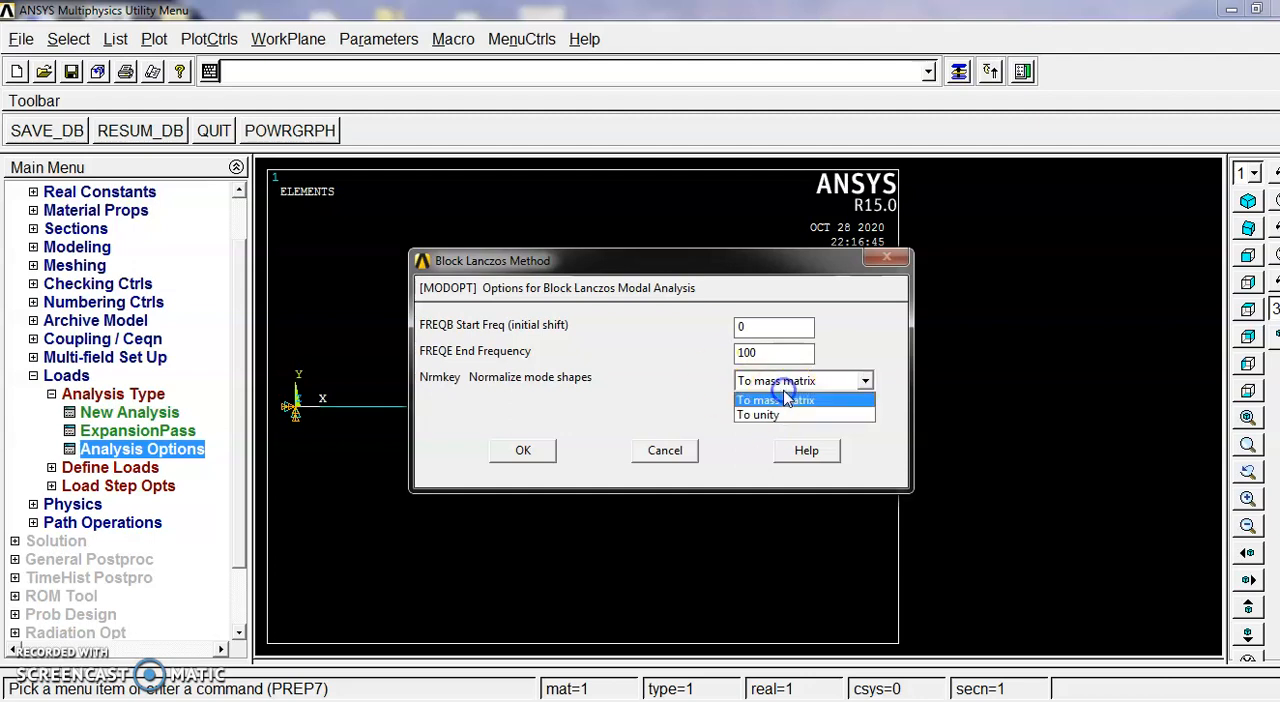
{"action": "left_click", "coordinate": [855, 345]}
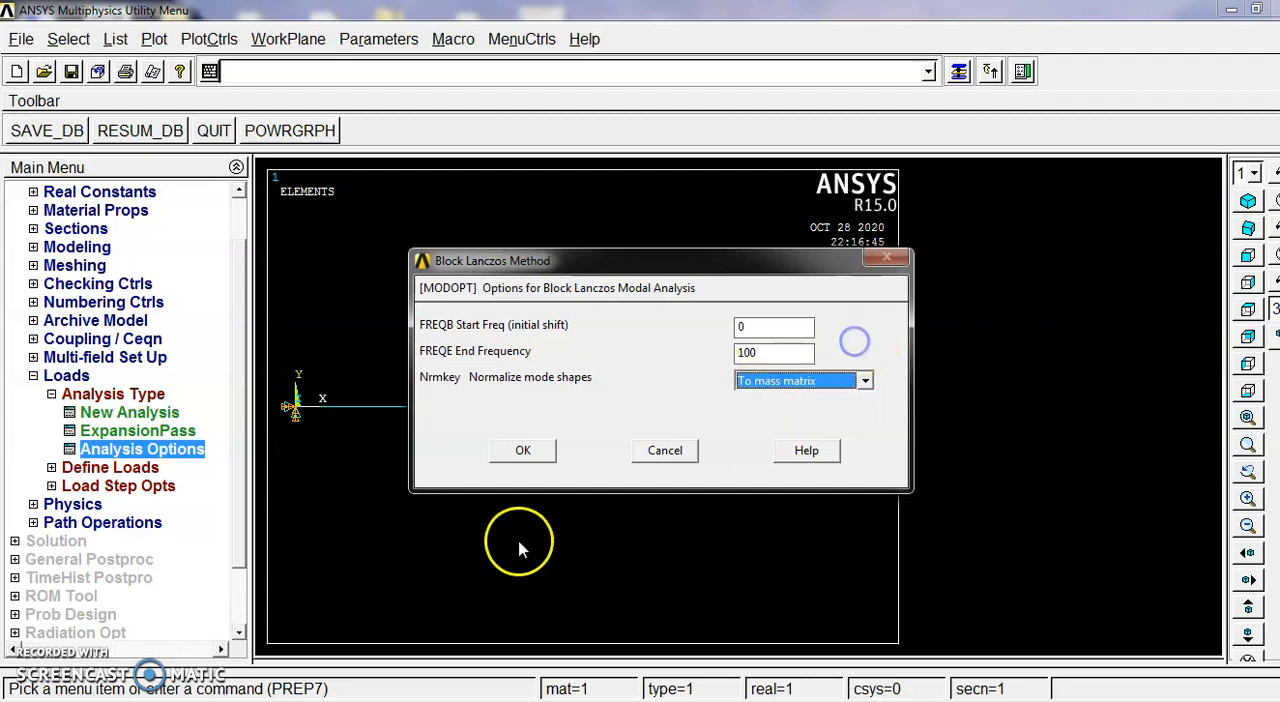
{"action": "left_click", "coordinate": [527, 451]}
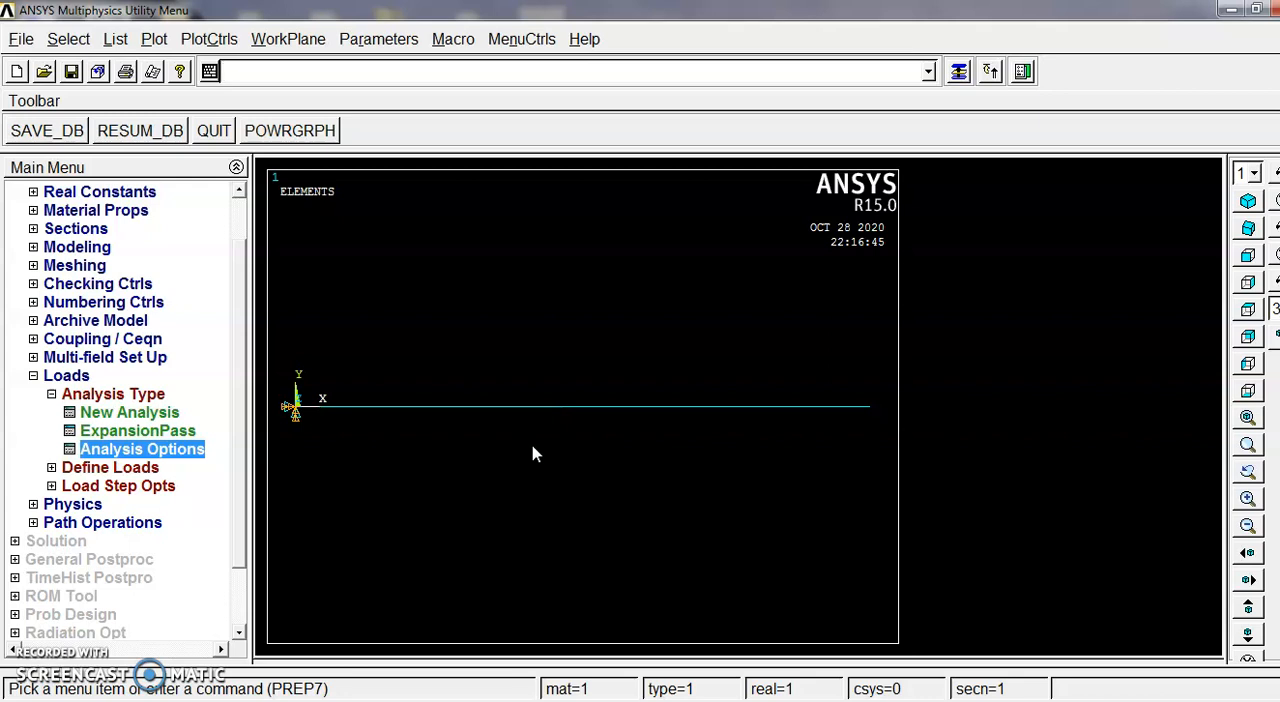
Step: Solve the current load step and close the completion note and the solution status listing
{"action": "left_click", "coordinate": [34, 376]}
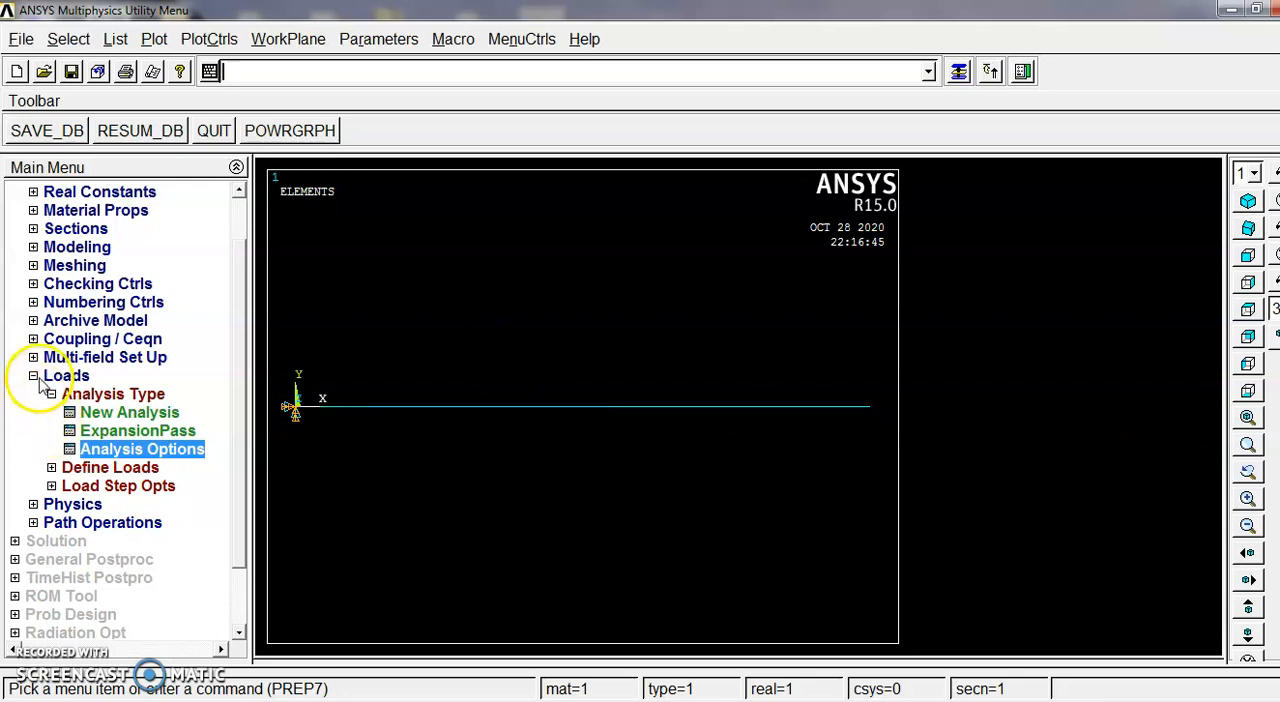
{"action": "left_click", "coordinate": [16, 211]}
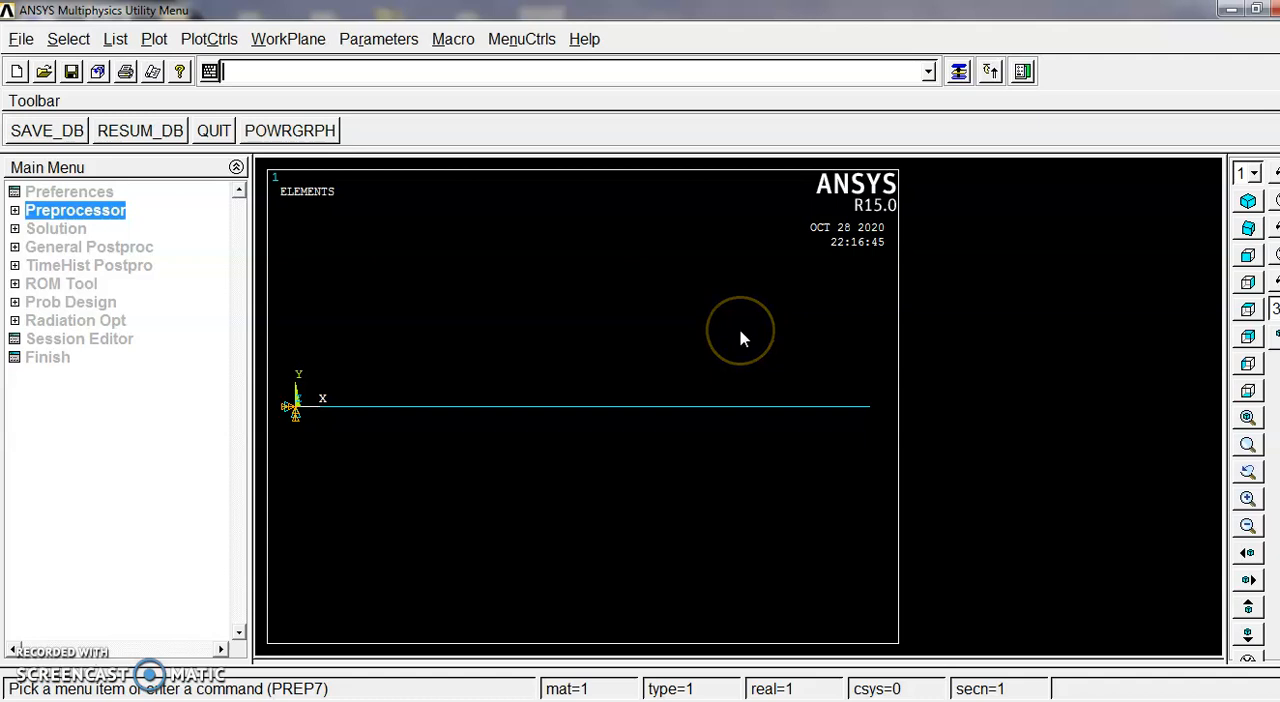
{"action": "left_click", "coordinate": [66, 230]}
{"action": "left_click", "coordinate": [64, 339]}
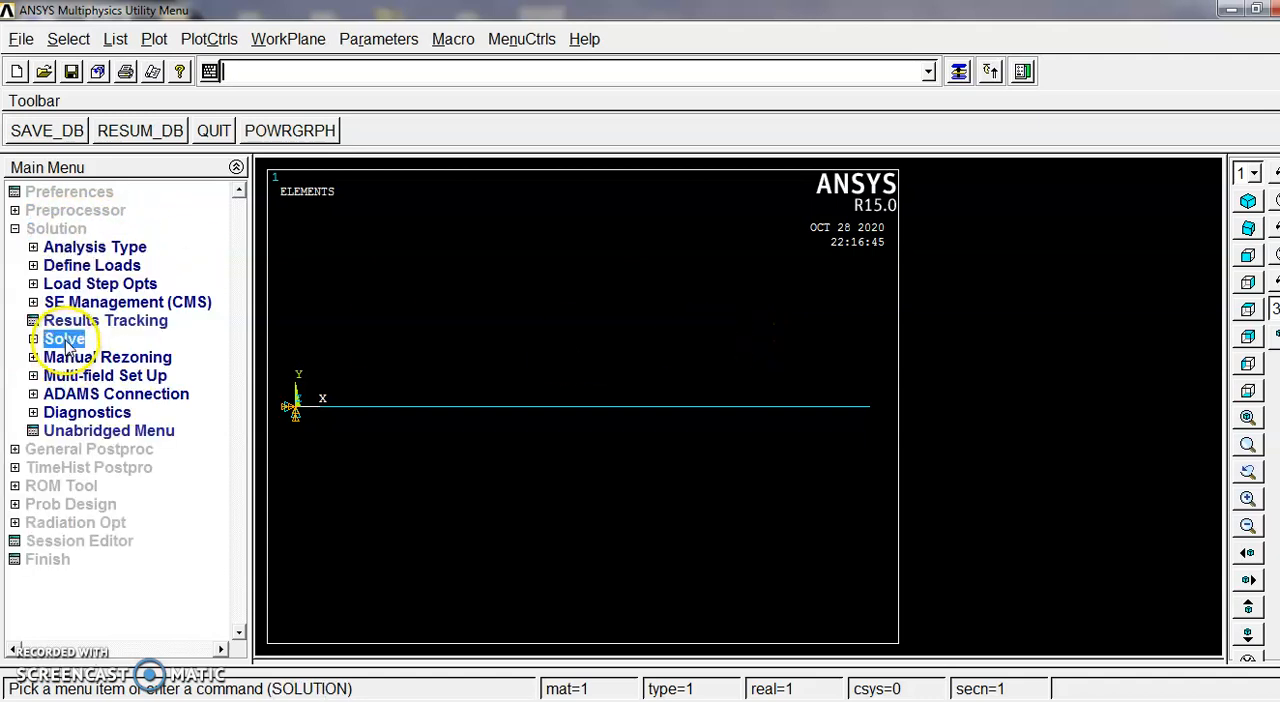
{"action": "left_click", "coordinate": [72, 358]}
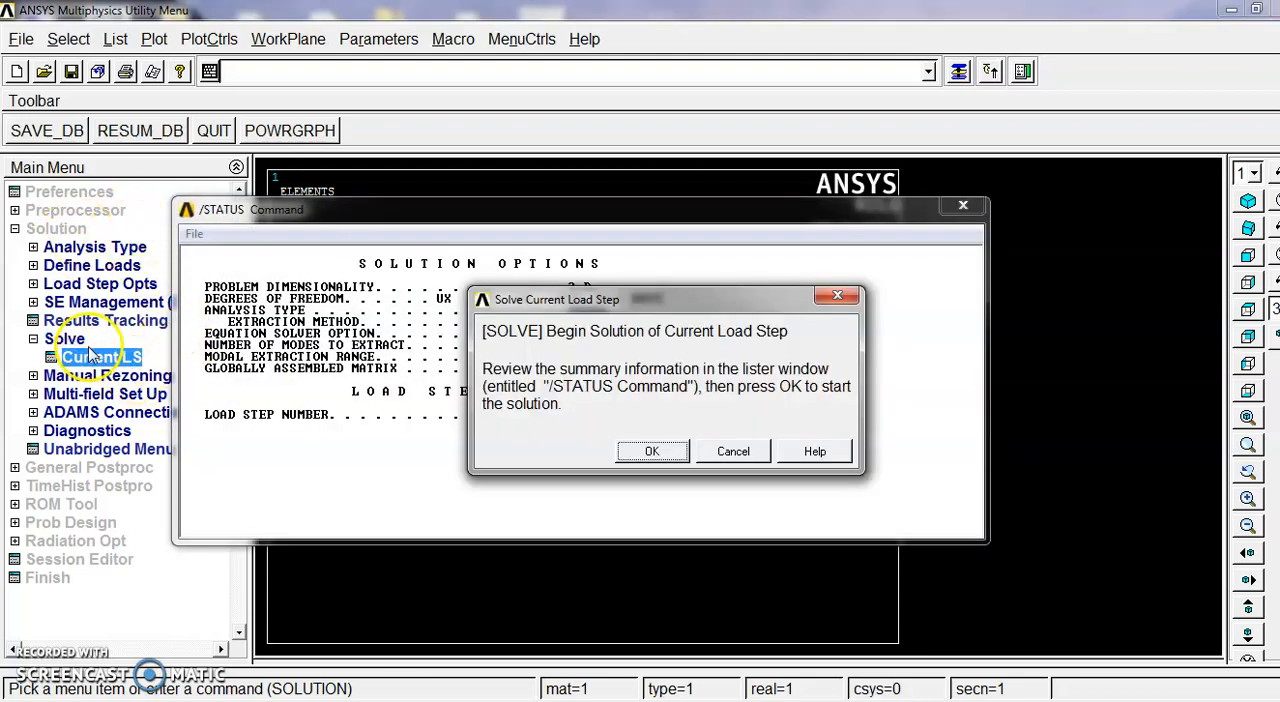
{"action": "left_click", "coordinate": [645, 452]}
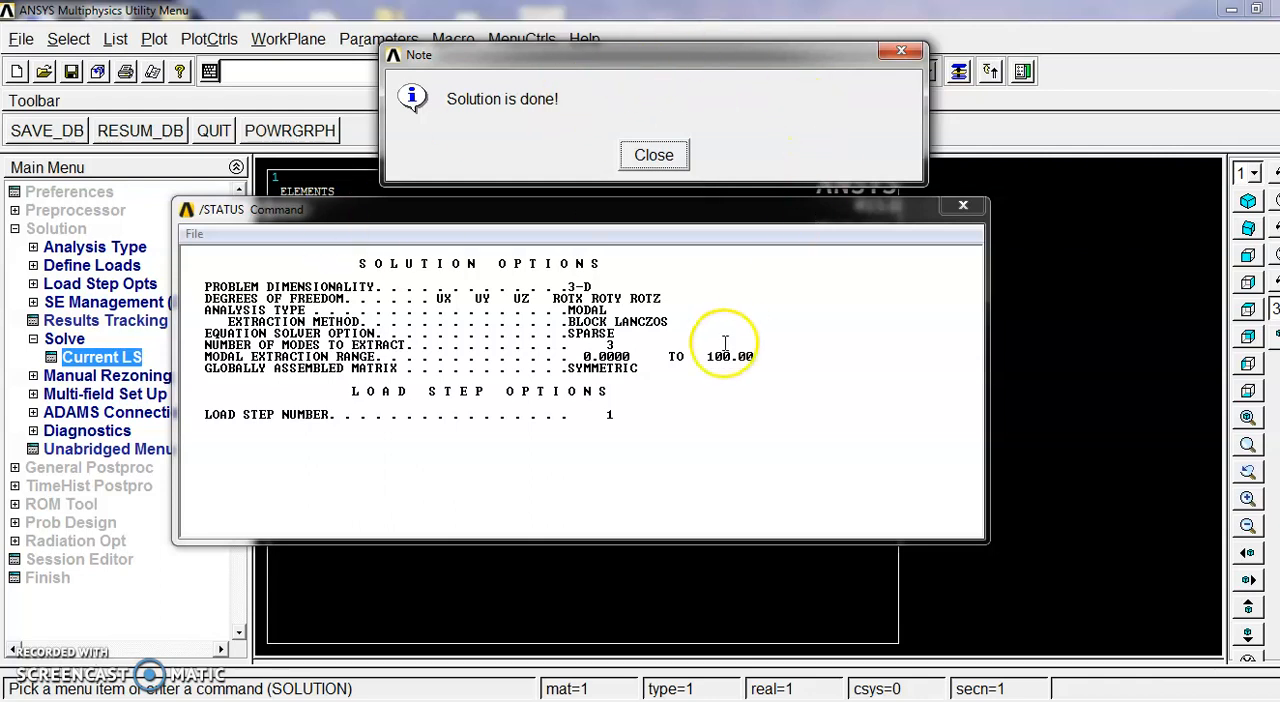
{"action": "left_click", "coordinate": [905, 51]}
{"action": "left_click", "coordinate": [962, 207]}
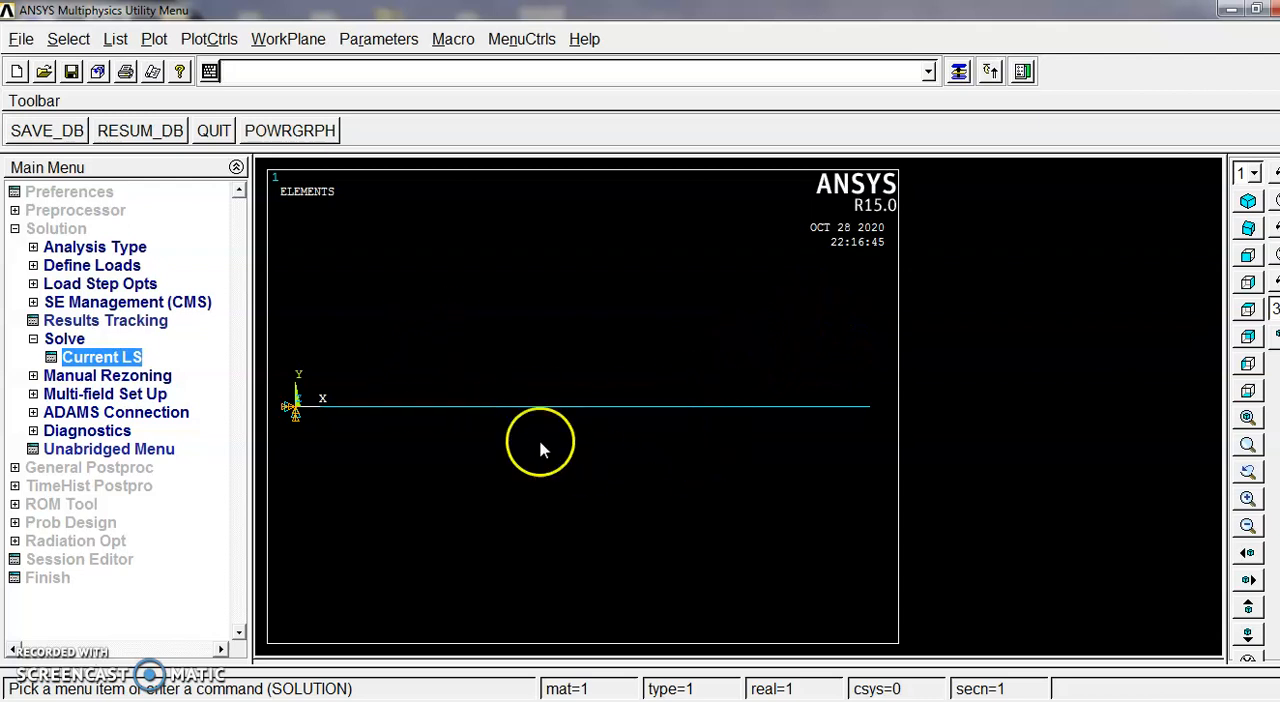
{"action": "left_click", "coordinate": [33, 339]}
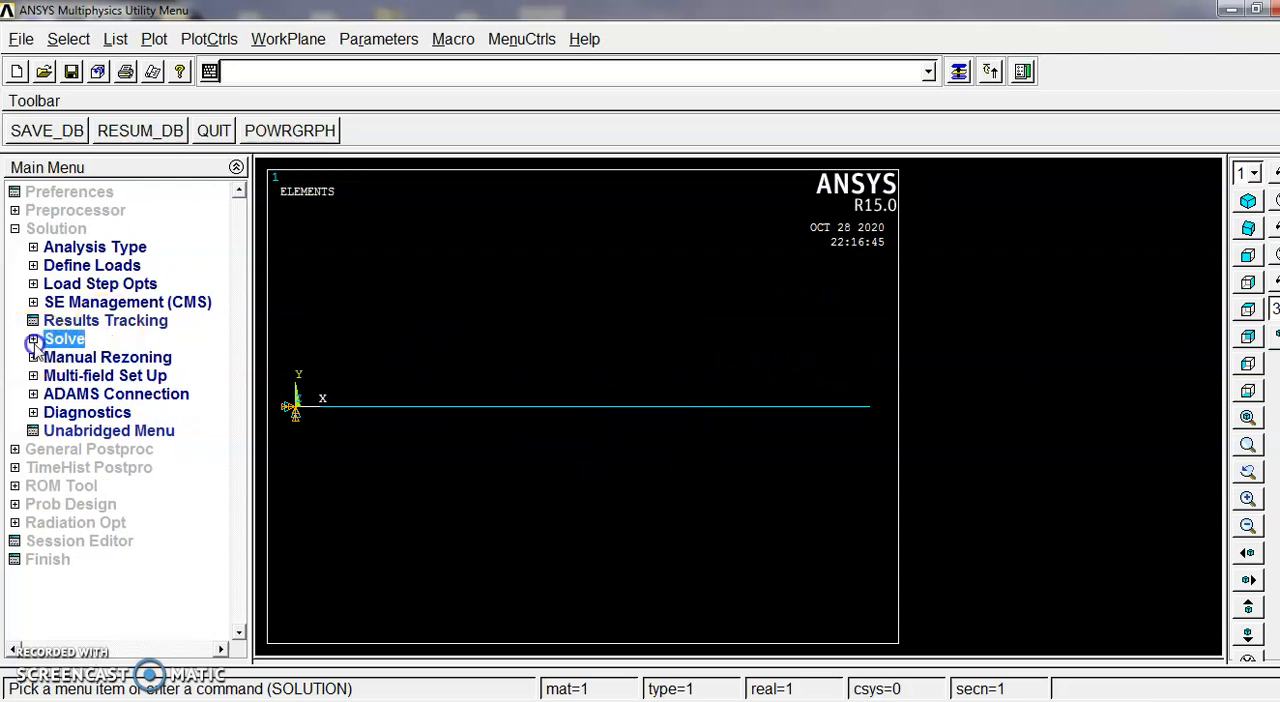
Step: Read the first result set of the modal solution in the general postprocessor
{"action": "left_click", "coordinate": [80, 449]}
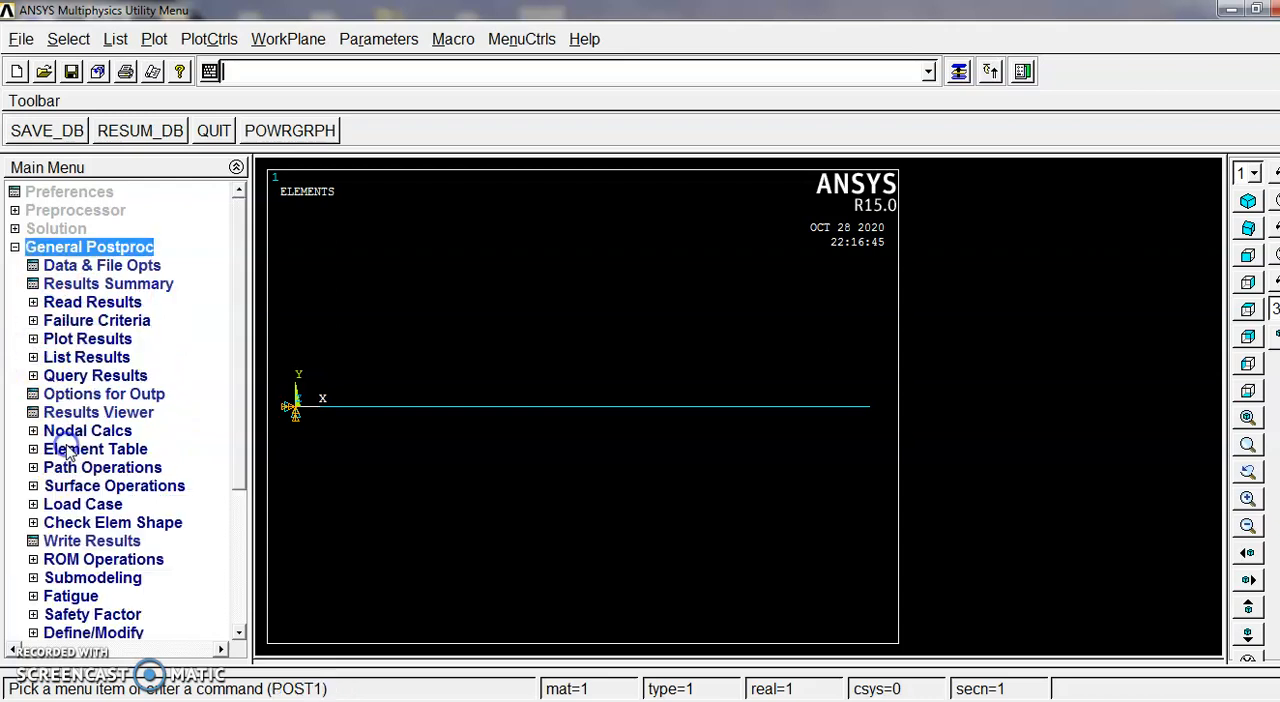
{"action": "left_click", "coordinate": [15, 247]}
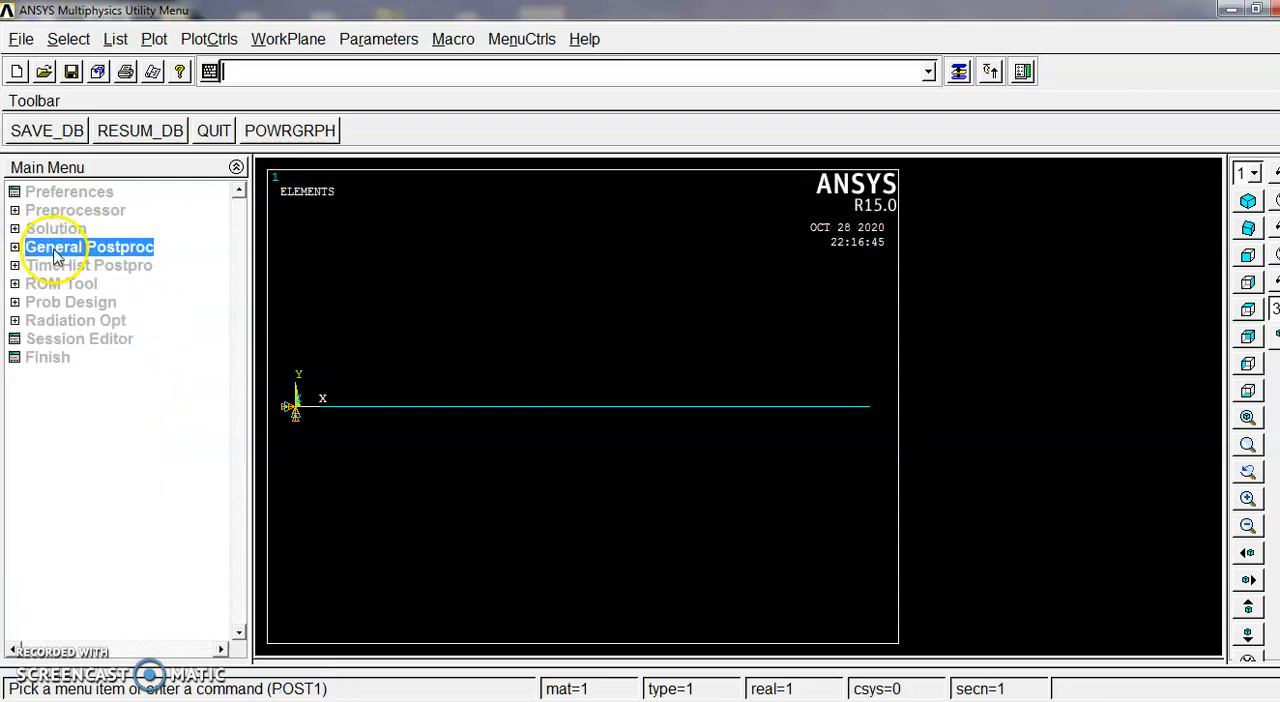
{"action": "left_click", "coordinate": [57, 254]}
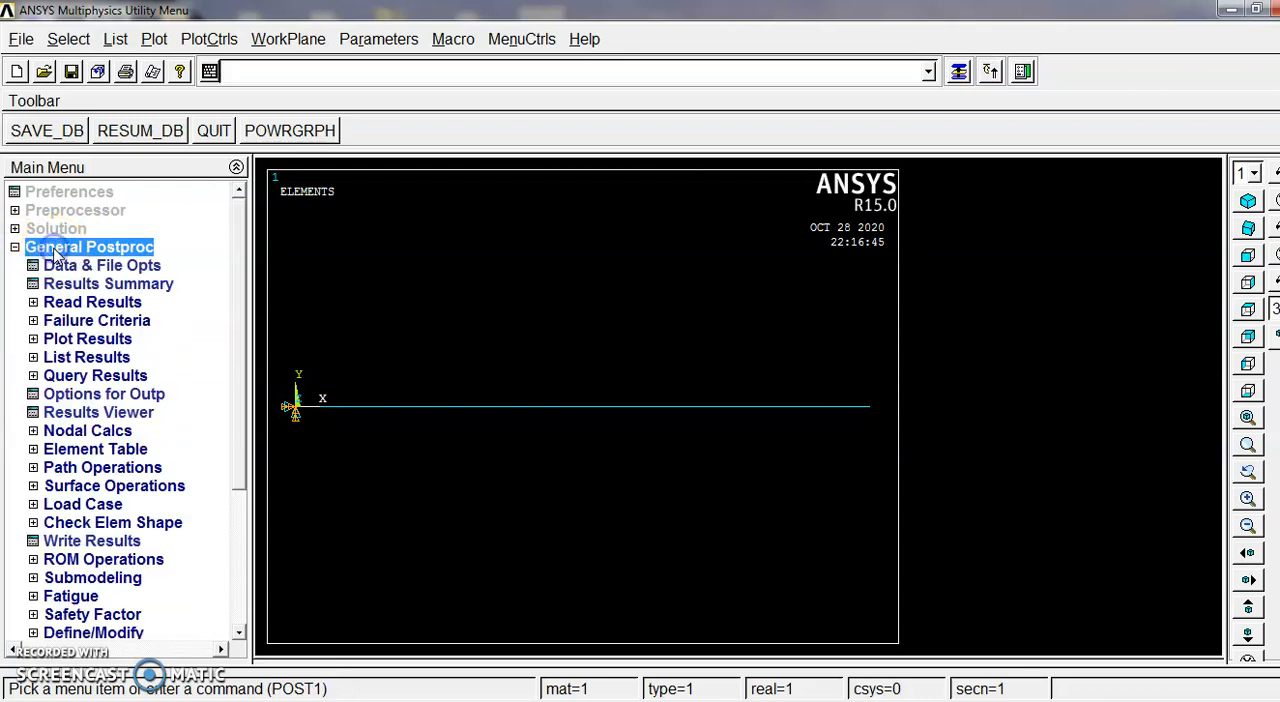
{"action": "left_click", "coordinate": [34, 302]}
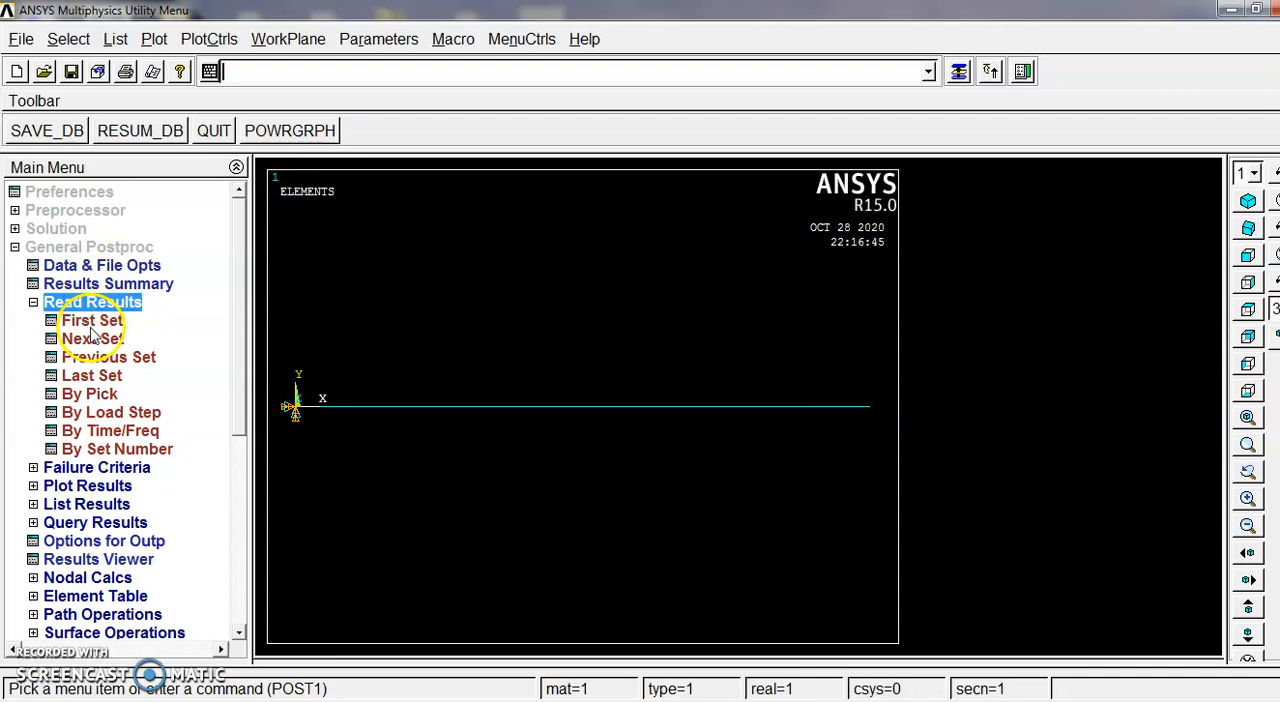
{"action": "left_click", "coordinate": [91, 327]}
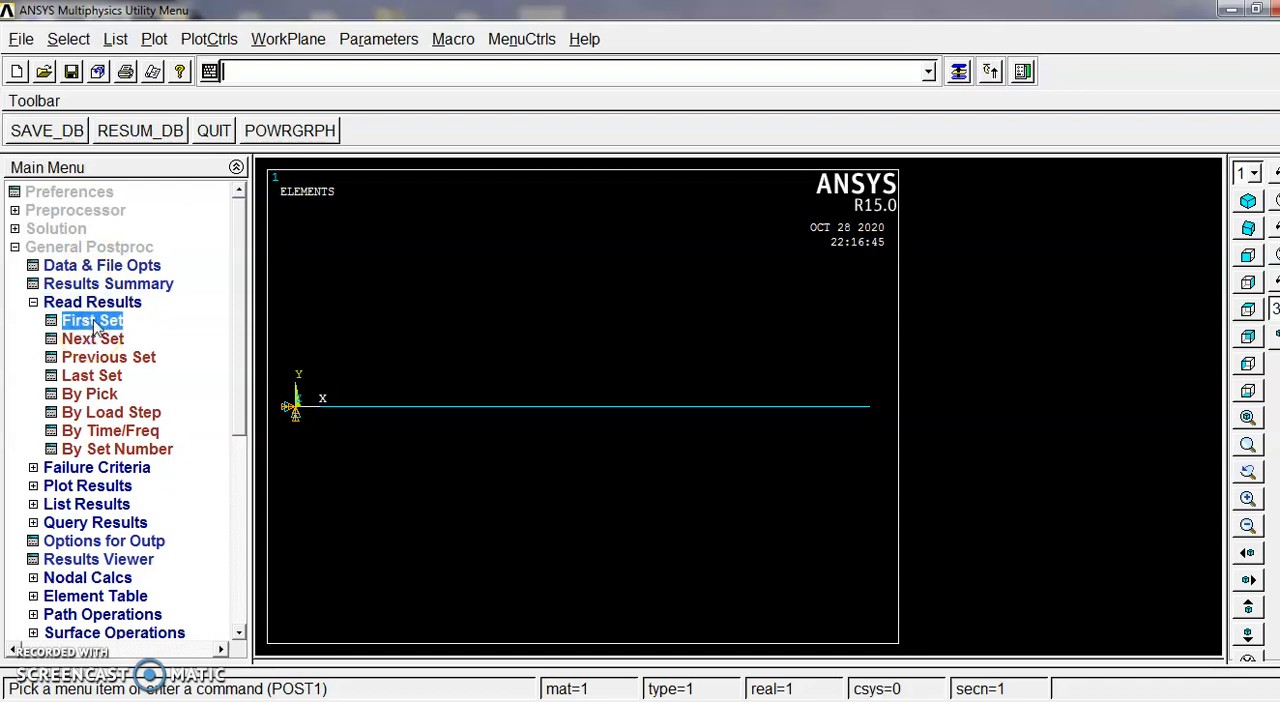
Step: Plot the first mode's deformed shape together with the undeformed beam (Def + undeformed)
{"action": "left_click", "coordinate": [78, 486]}
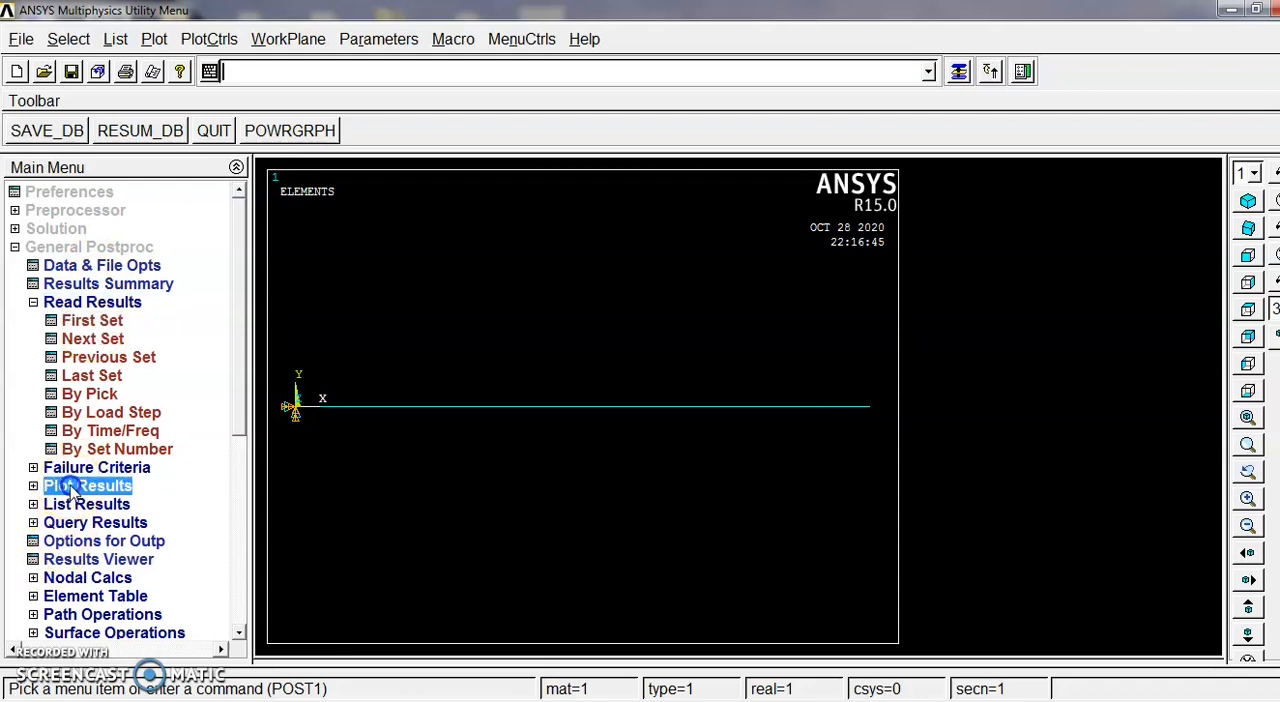
{"action": "left_click", "coordinate": [143, 359]}
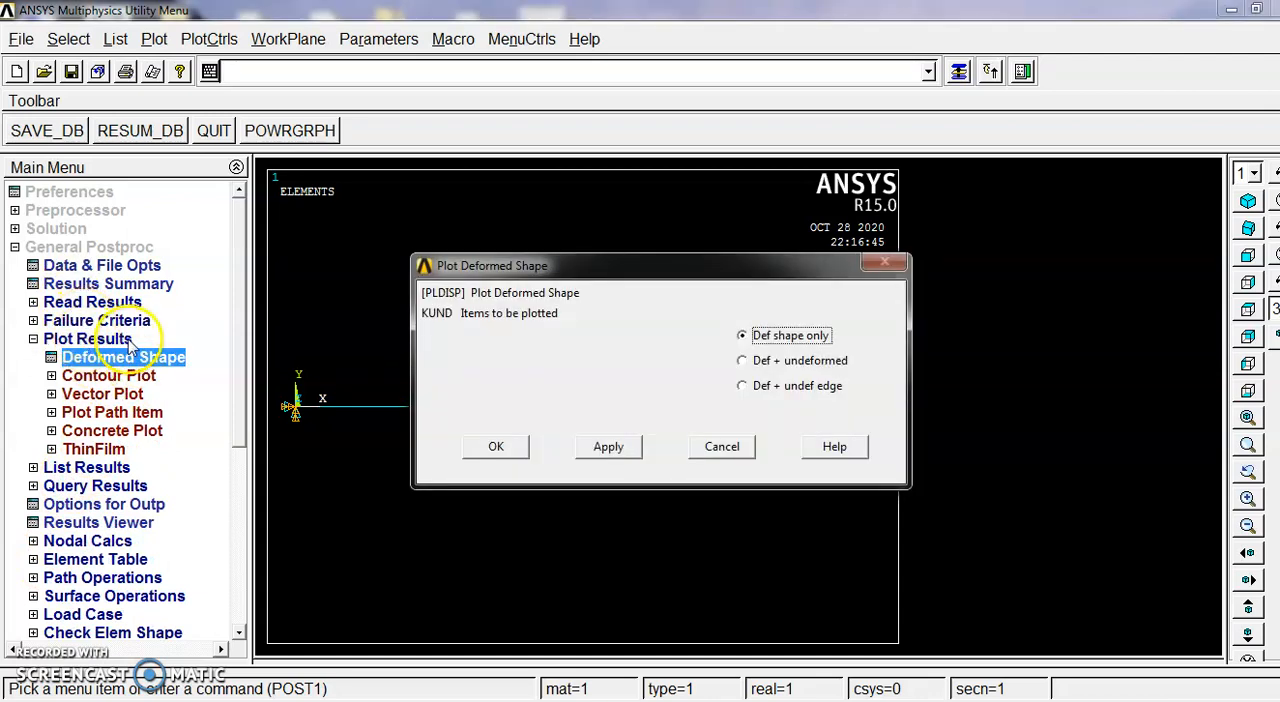
{"action": "left_click", "coordinate": [849, 367]}
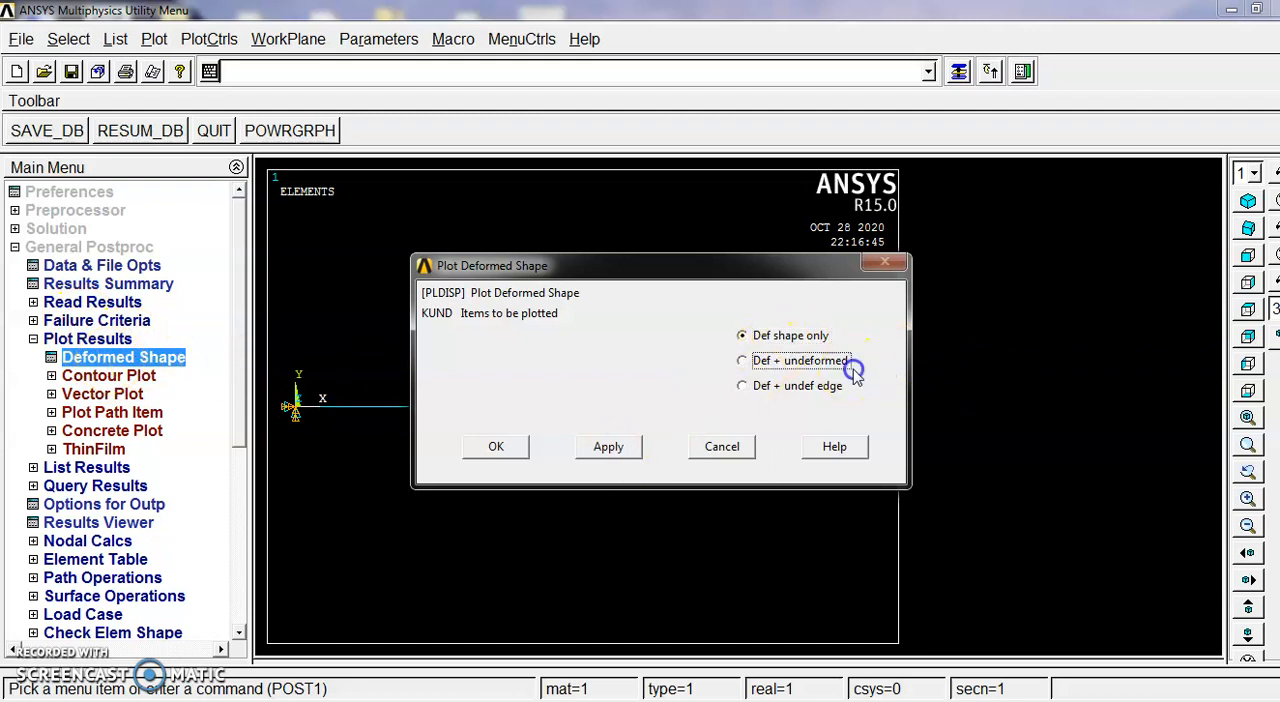
{"action": "left_click", "coordinate": [497, 448]}
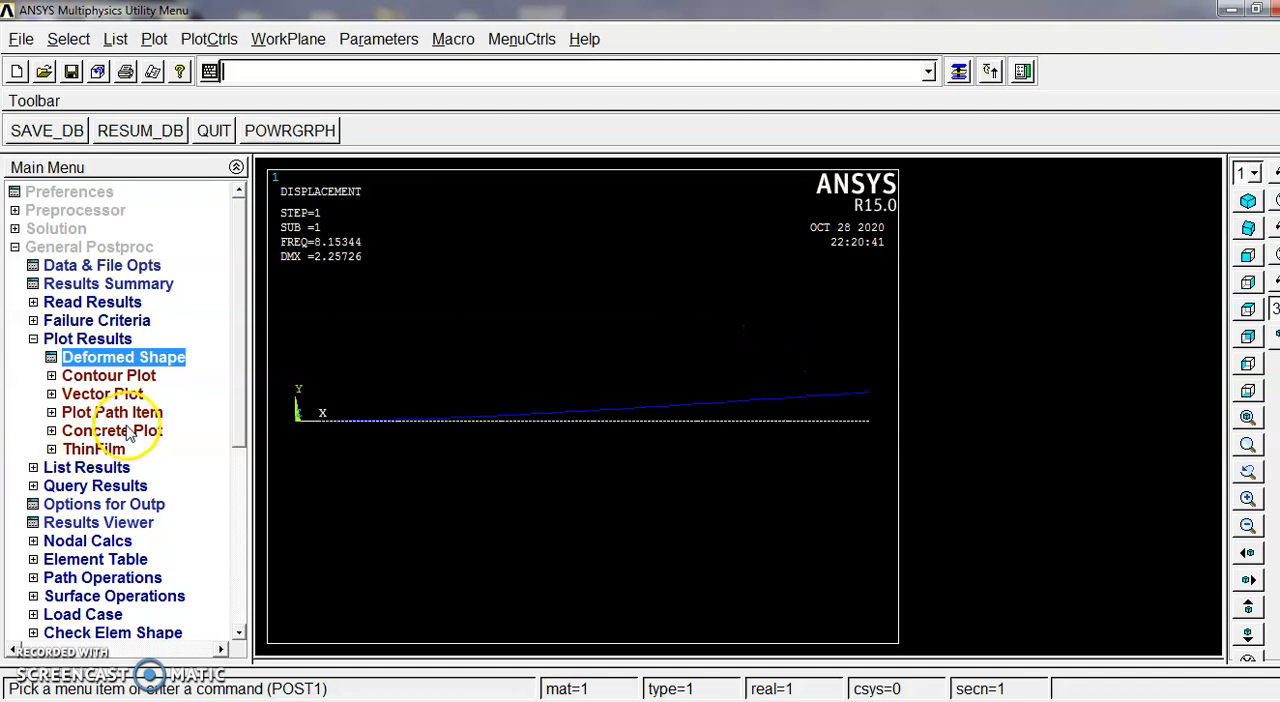
Step: Read the second mode's result set and plot its deformed shape with the Def + undeformed option
{"action": "left_click", "coordinate": [78, 303]}
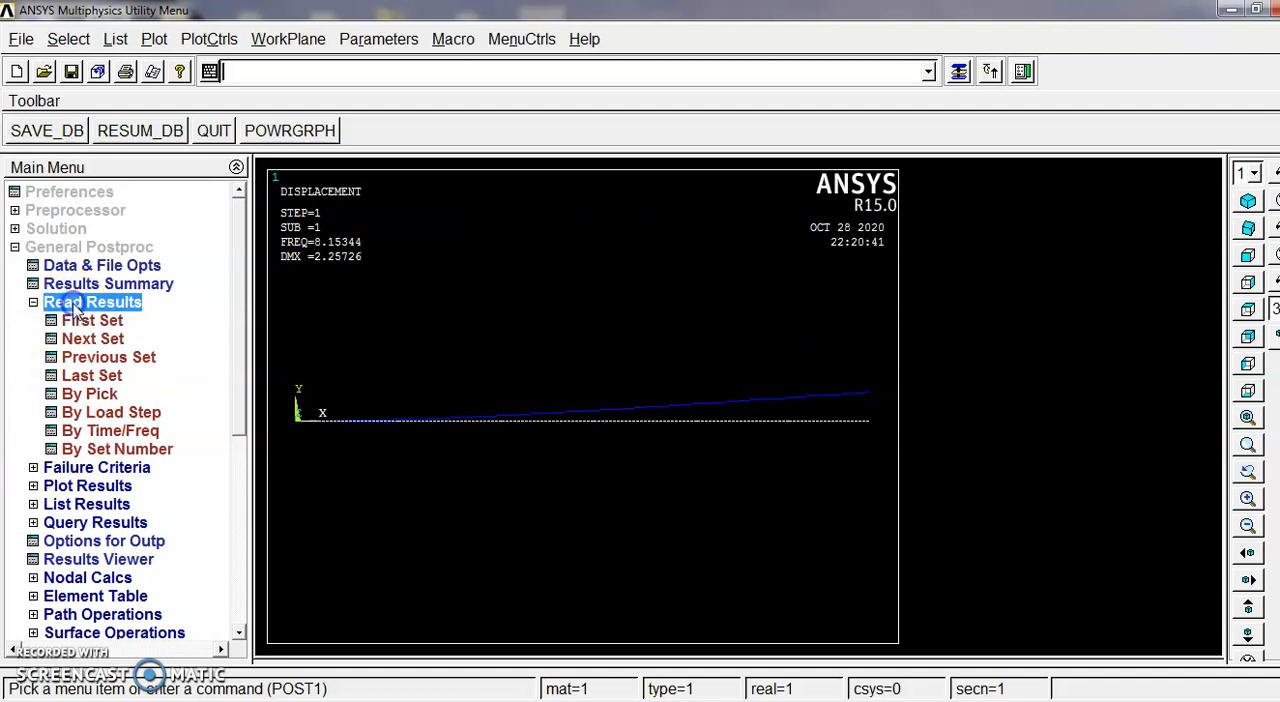
{"action": "left_click", "coordinate": [110, 342]}
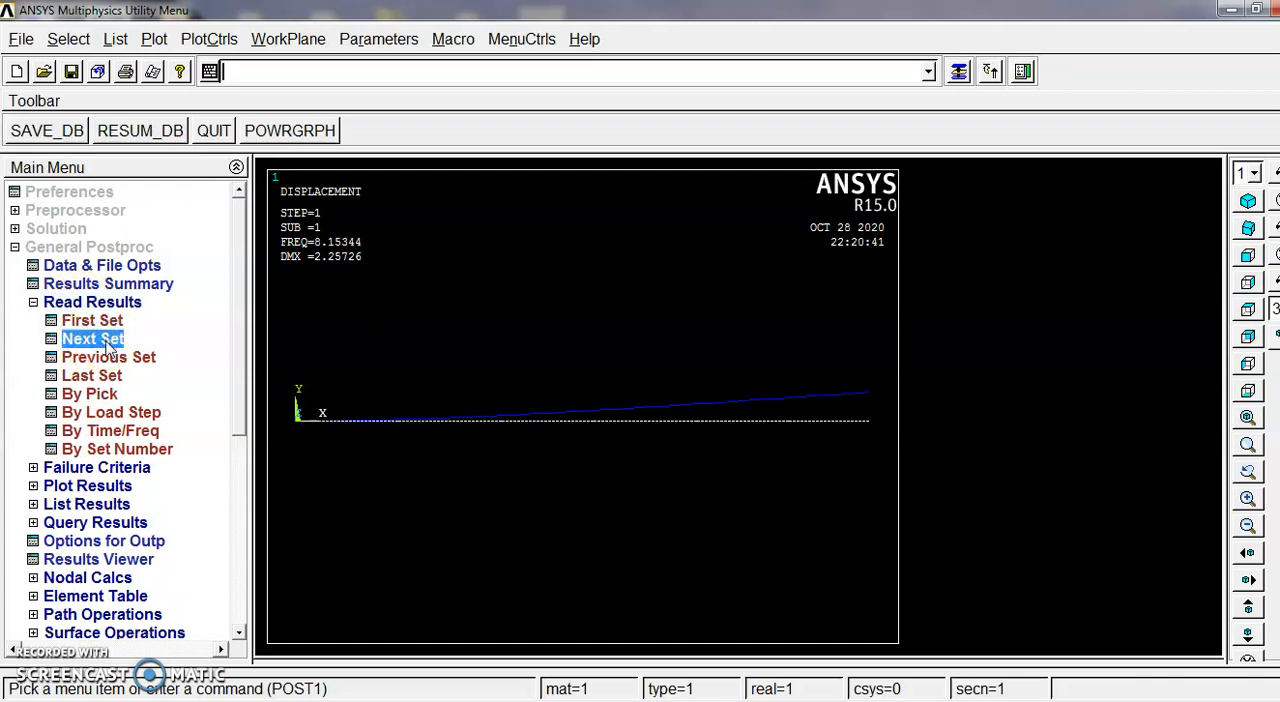
{"action": "left_click", "coordinate": [82, 486]}
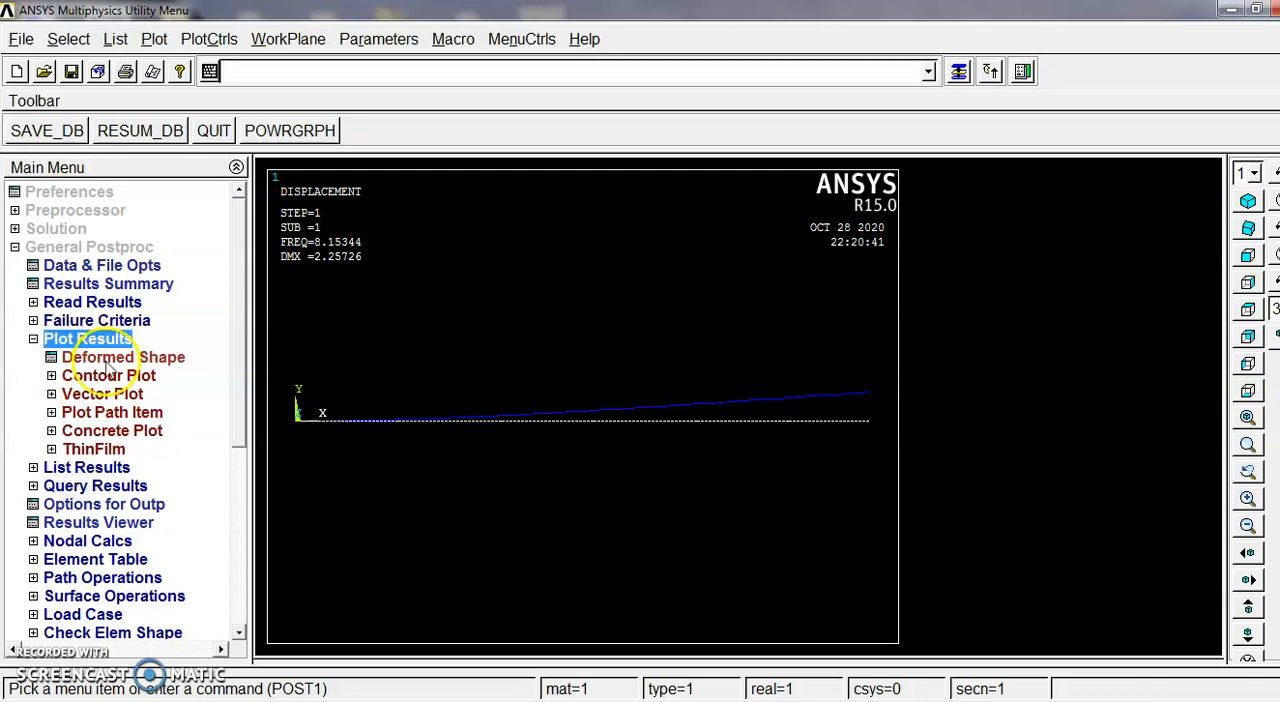
{"action": "left_click", "coordinate": [108, 359]}
{"action": "left_click", "coordinate": [778, 358]}
{"action": "left_click", "coordinate": [494, 447]}
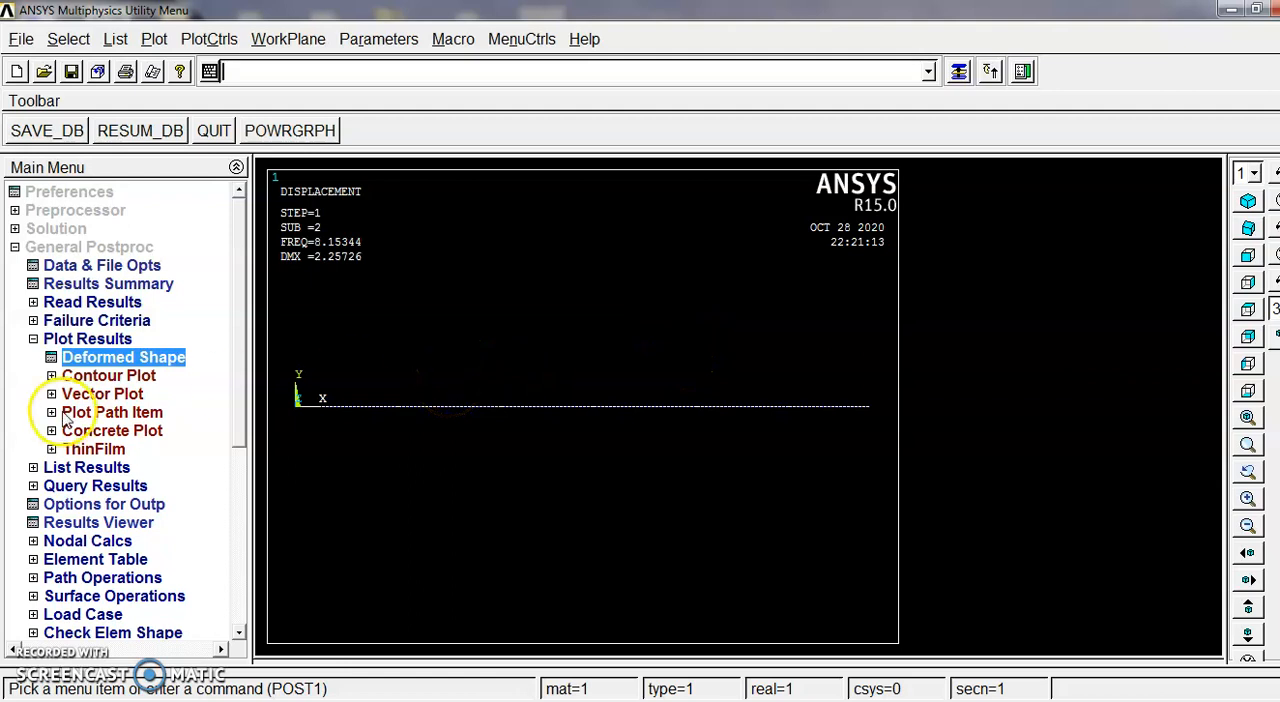
Step: Read the third mode's result set, plot its shape with Def + undeformed, and collapse the general postprocessor branch
{"action": "left_click", "coordinate": [34, 302]}
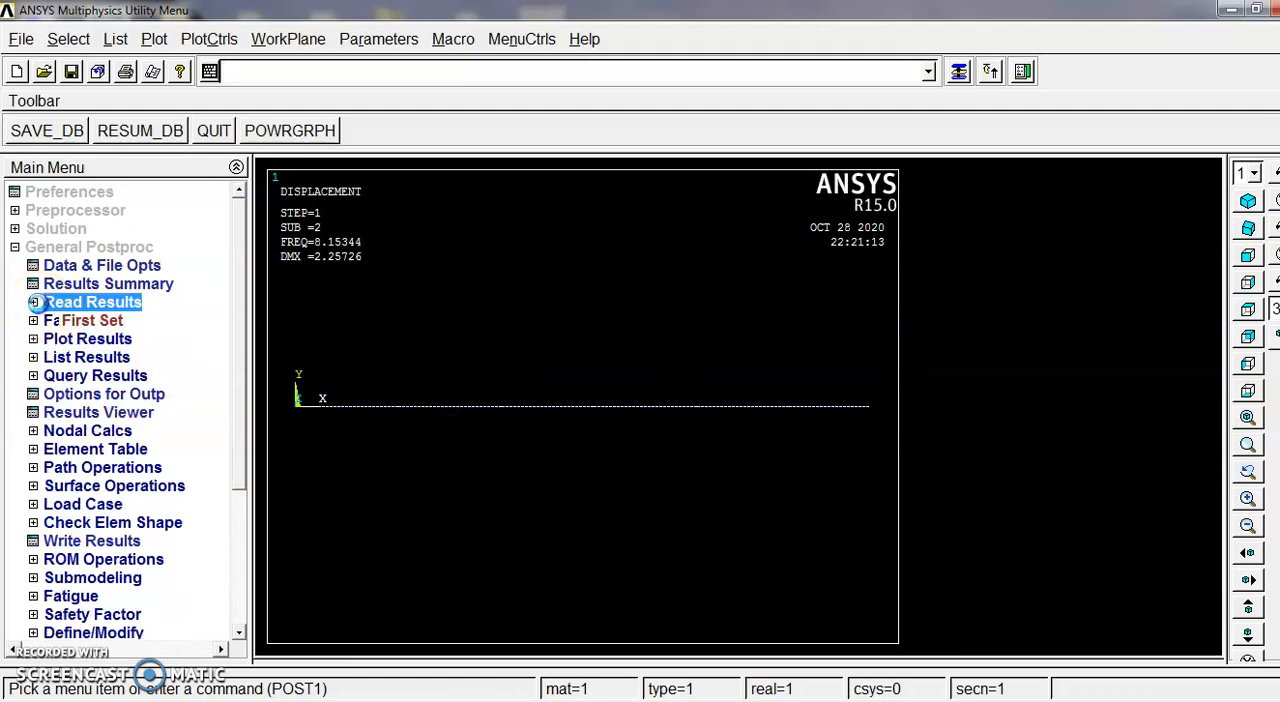
{"action": "left_click", "coordinate": [92, 340]}
{"action": "left_click", "coordinate": [104, 342]}
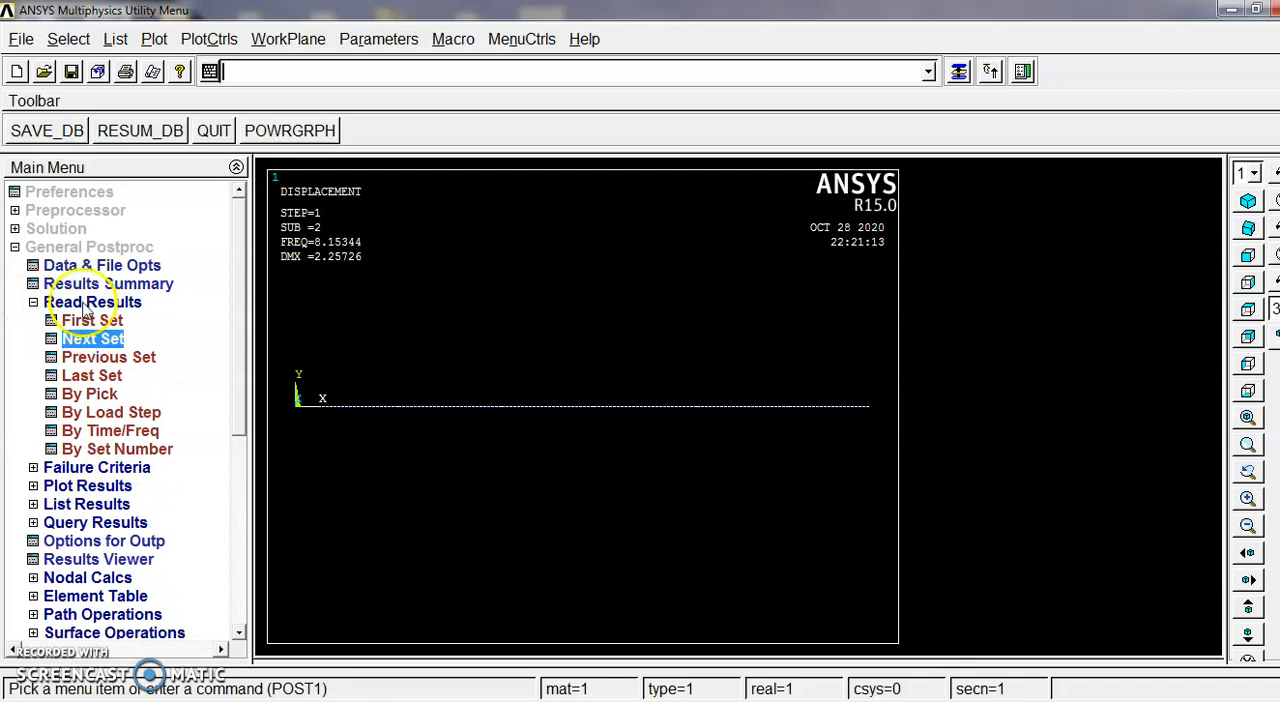
{"action": "left_click", "coordinate": [110, 486]}
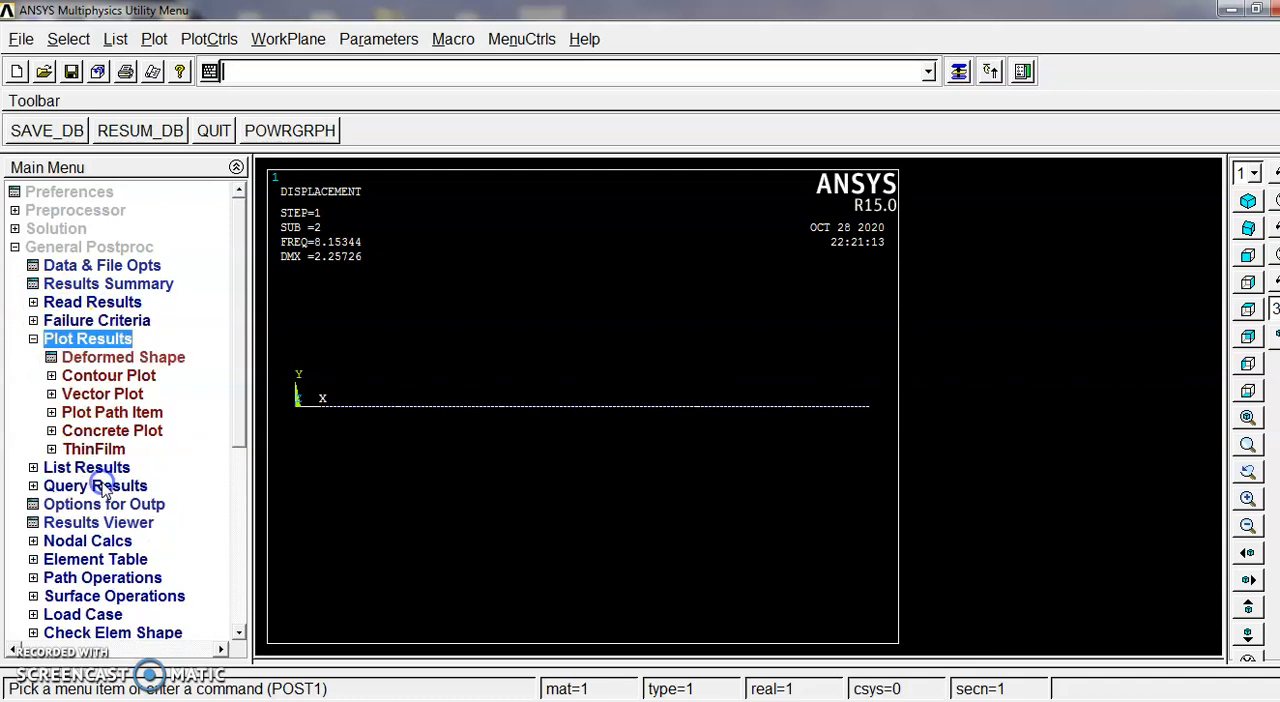
{"action": "left_click", "coordinate": [145, 357]}
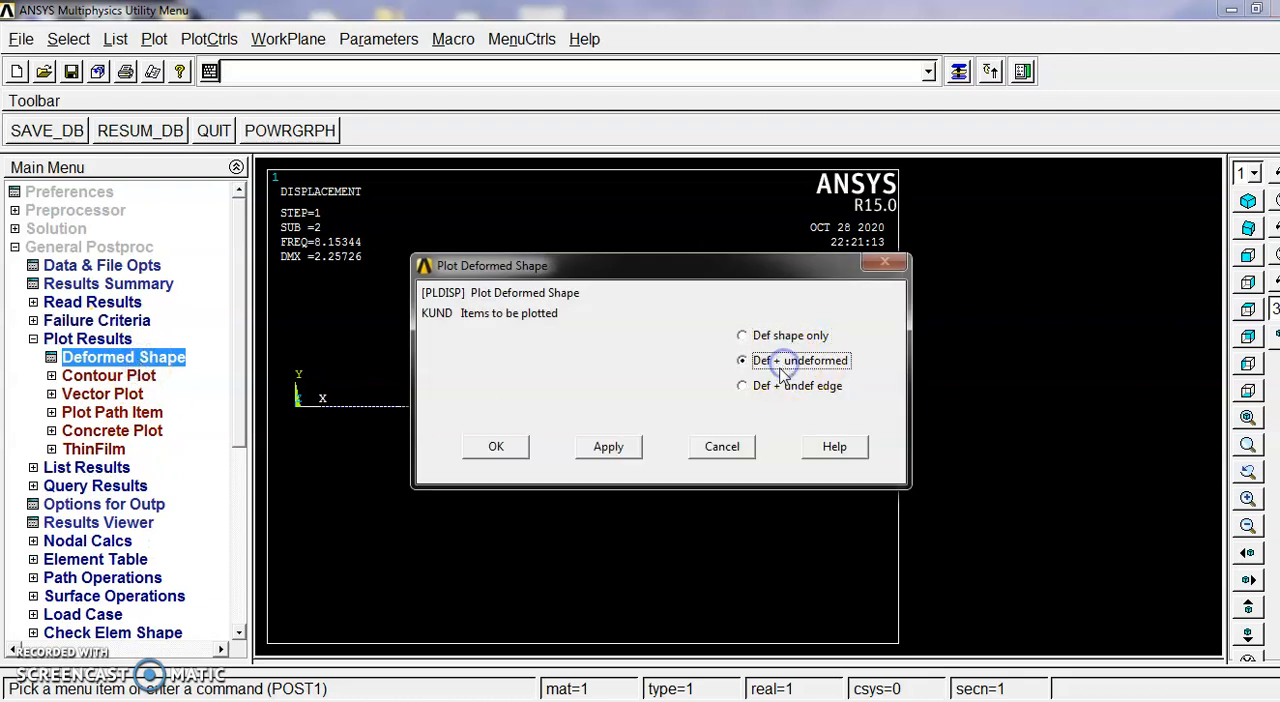
{"action": "left_click", "coordinate": [498, 446]}
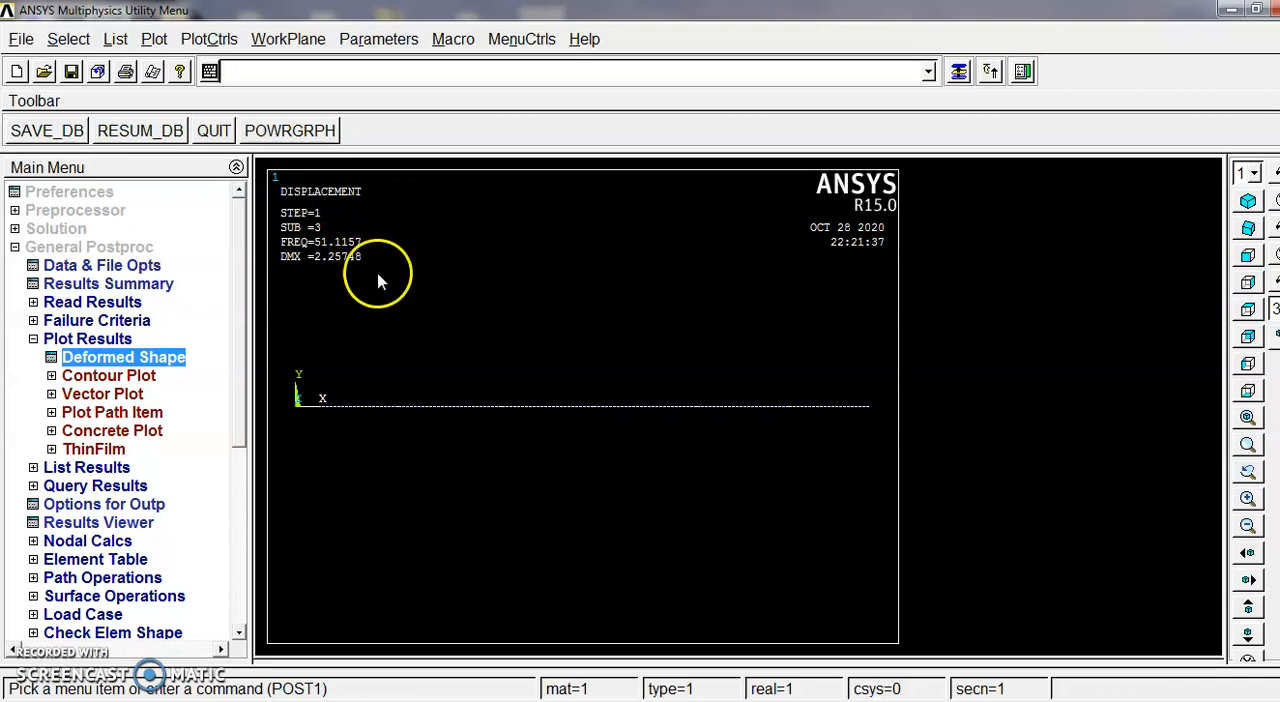
{"action": "left_click", "coordinate": [33, 338]}
{"action": "left_click", "coordinate": [15, 247]}
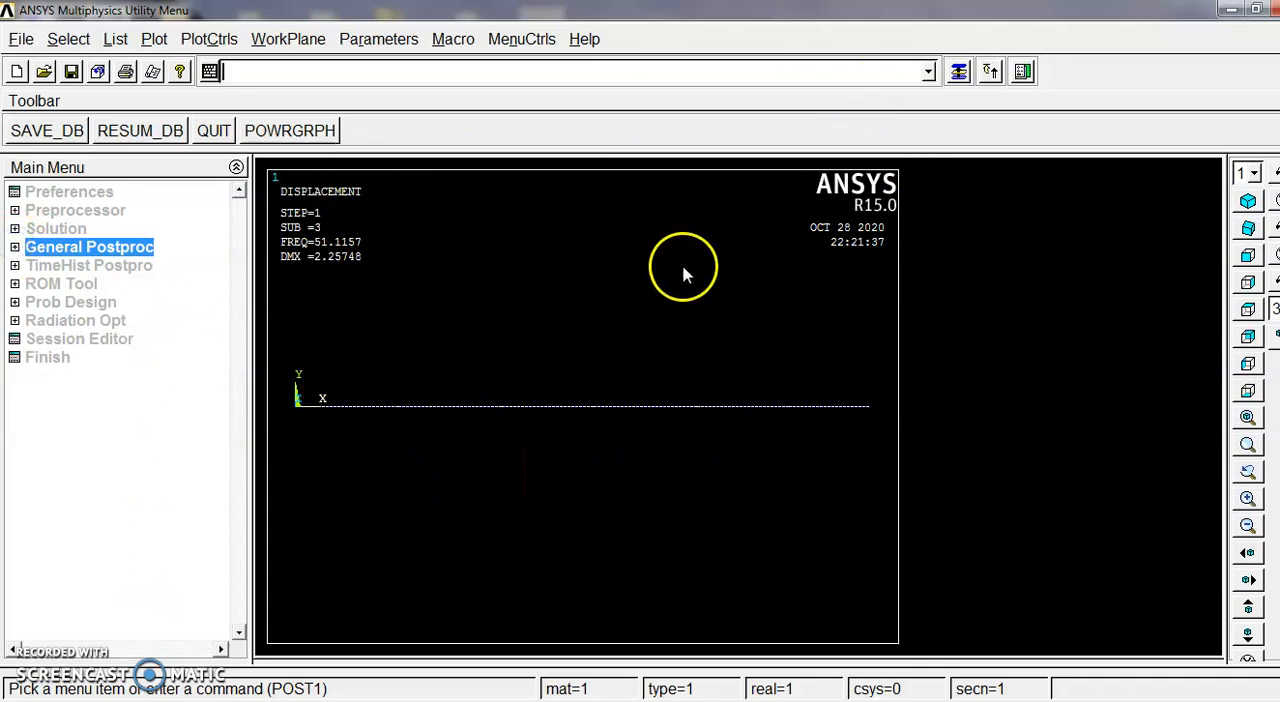
Step: Turn on the display of element shapes in the Size and Shape style settings to show the beam's cross-section
{"action": "left_click", "coordinate": [214, 38]}
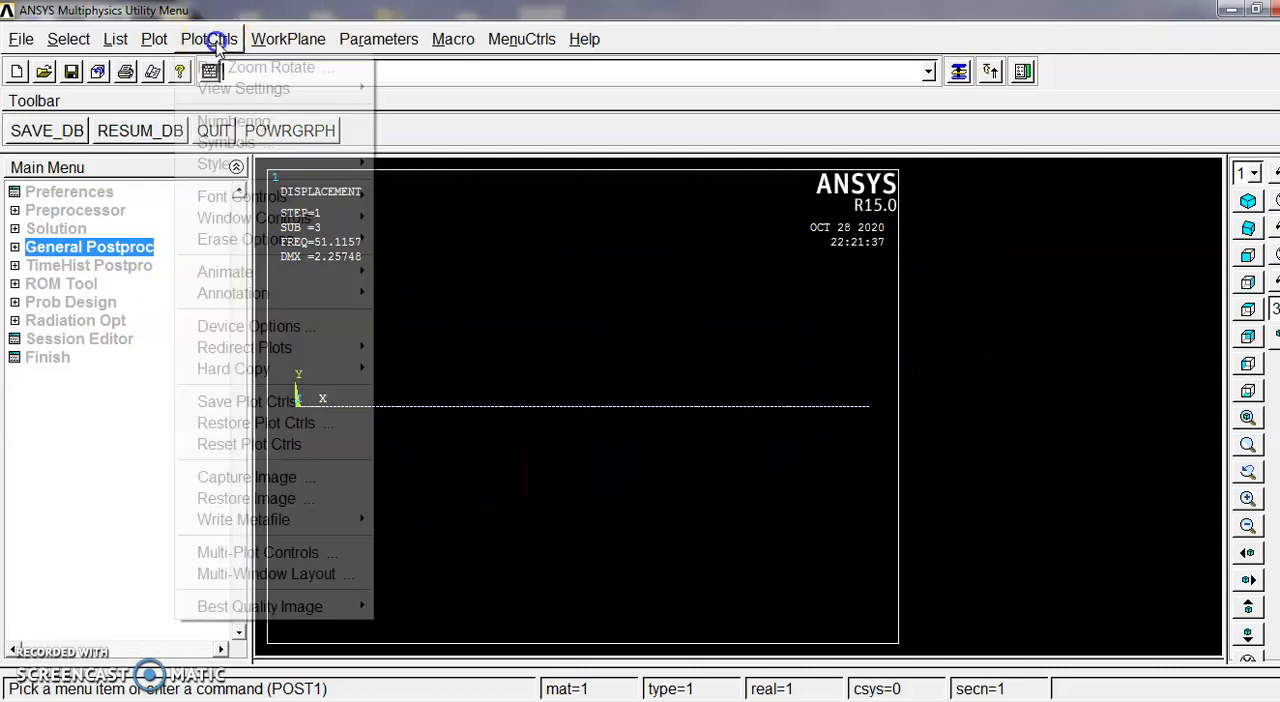
{"action": "left_click", "coordinate": [263, 163]}
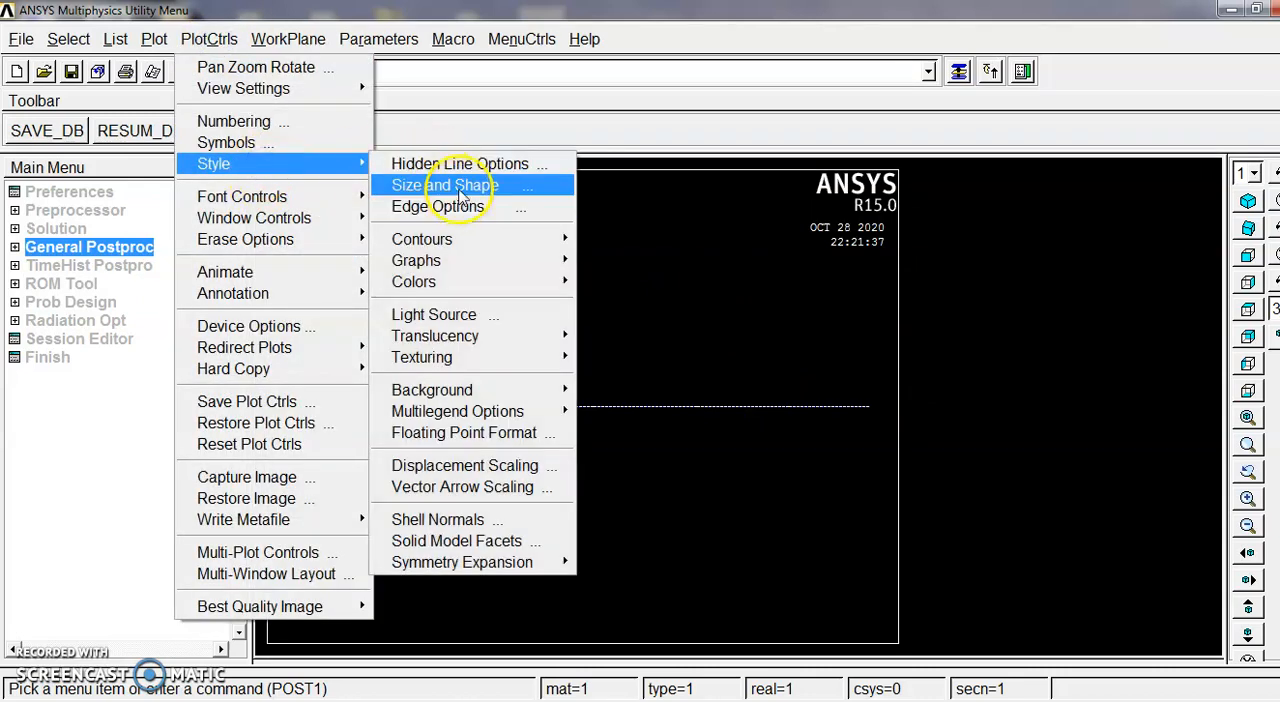
{"action": "left_click", "coordinate": [310, 168]}
{"action": "mouse_move", "coordinate": [335, 164]}
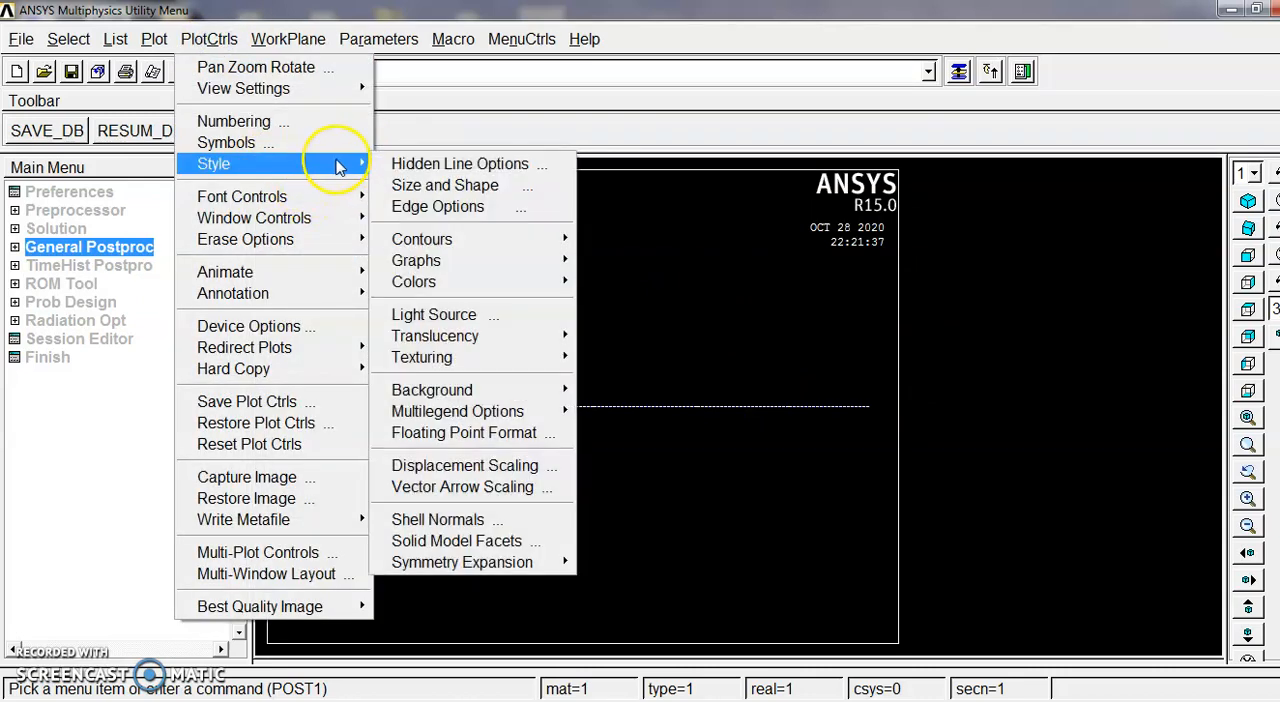
{"action": "left_click", "coordinate": [440, 185]}
{"action": "left_click", "coordinate": [836, 162]}
{"action": "left_click", "coordinate": [760, 178]}
{"action": "left_click", "coordinate": [748, 183]}
{"action": "left_click", "coordinate": [495, 584]}
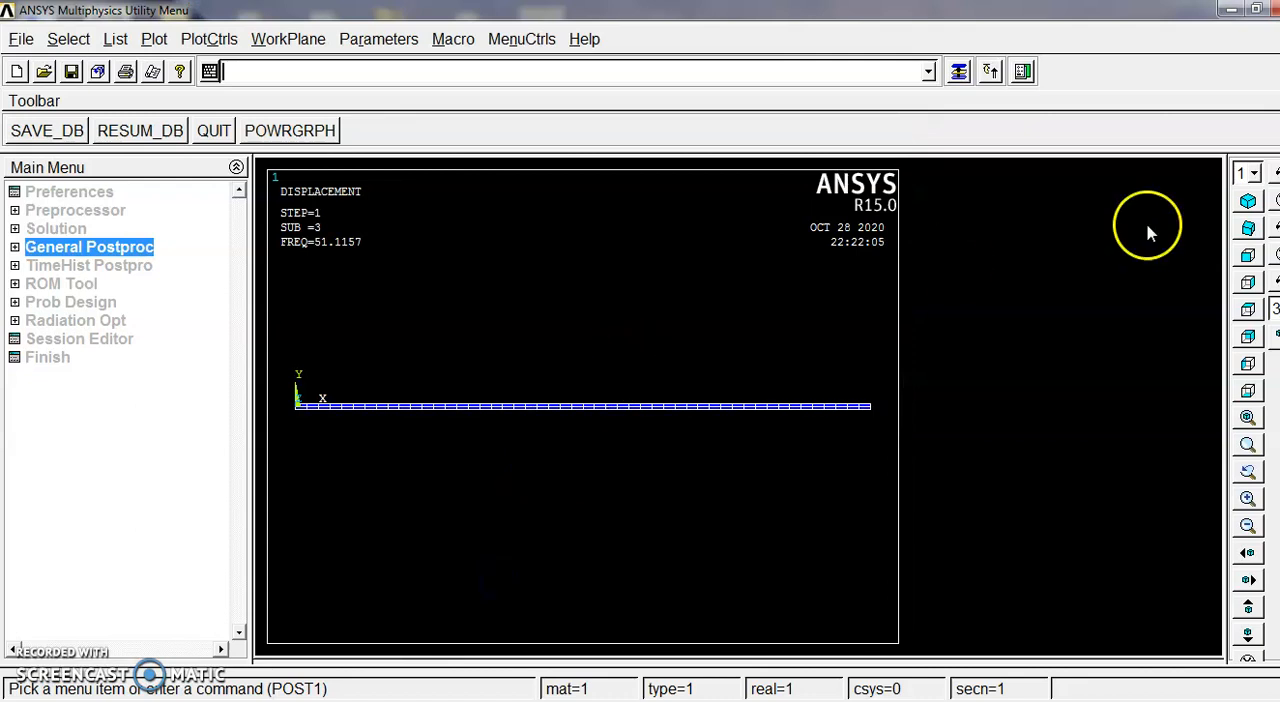
Step: Show the third mode plot of the beam in an isometric view
{"action": "left_click", "coordinate": [1249, 200]}
{"action": "scroll", "coordinate": [608, 411], "scroll_direction": "up", "scroll_amount": 1}
{"action": "scroll", "coordinate": [609, 412], "scroll_direction": "down", "scroll_amount": 2}
{"action": "scroll", "coordinate": [535, 340], "scroll_direction": "up", "scroll_amount": 1}
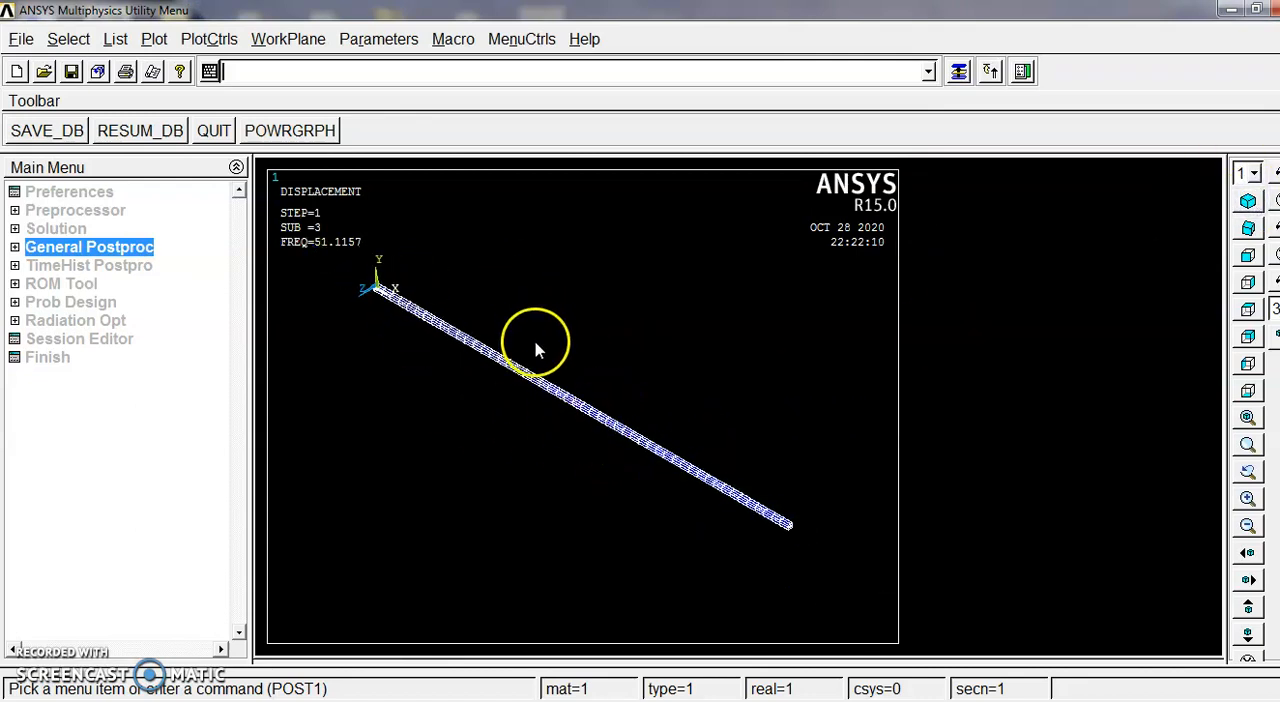